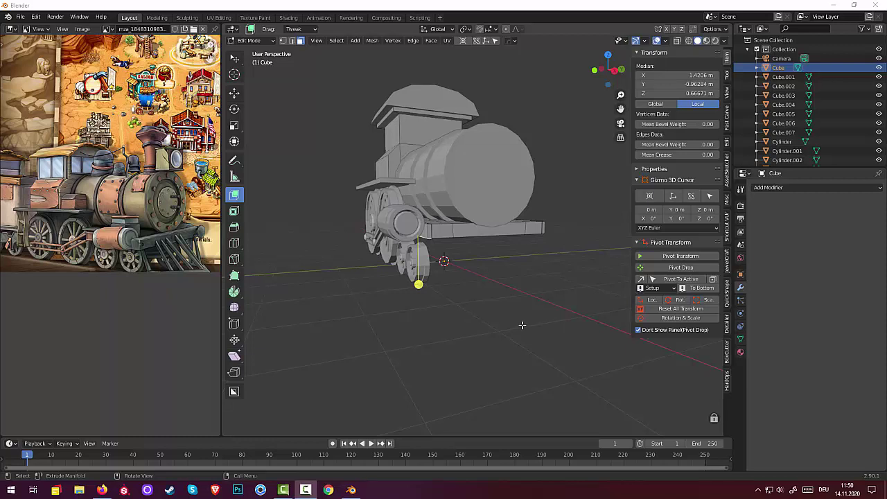
Step: Extrude the chassis's front face downward into a hanging plate
mouse_move(521, 323)
middle_down()
mouse_move(508, 298)
mouse_move(492, 316)
mouse_move(499, 306)
middle_up()
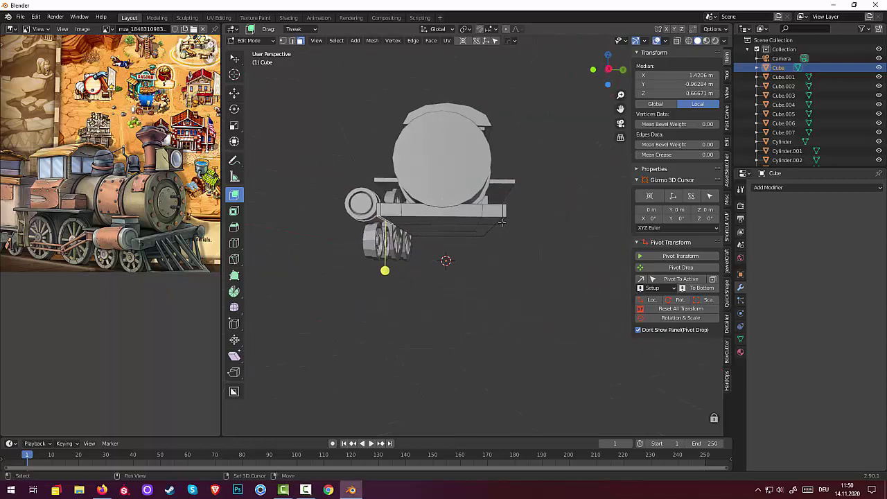
middle_drag(501, 236, 524, 260)
key(e)
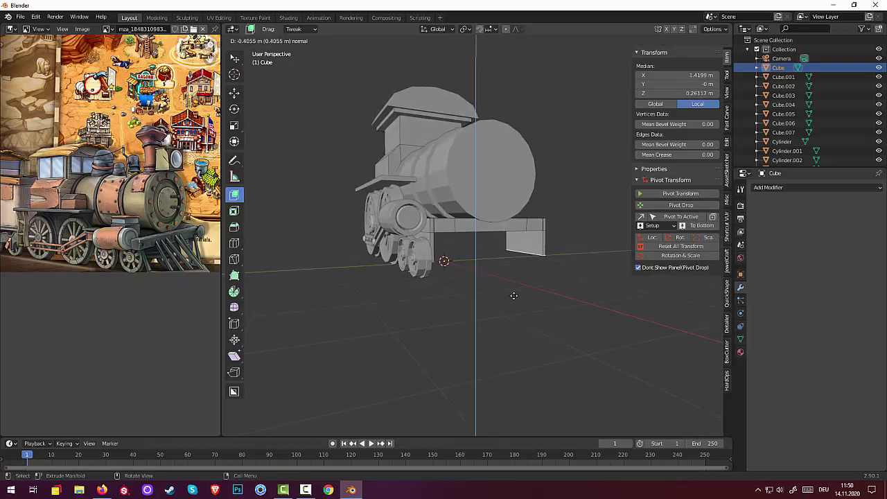
click(514, 295)
middle_drag(518, 279, 507, 250)
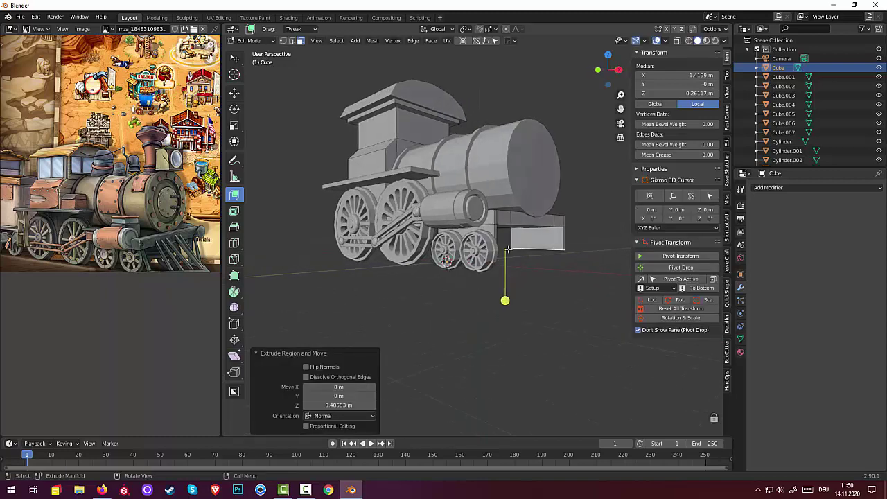
Step: Add a loop cut across the new hanging plate at factor 0.673
click(491, 230)
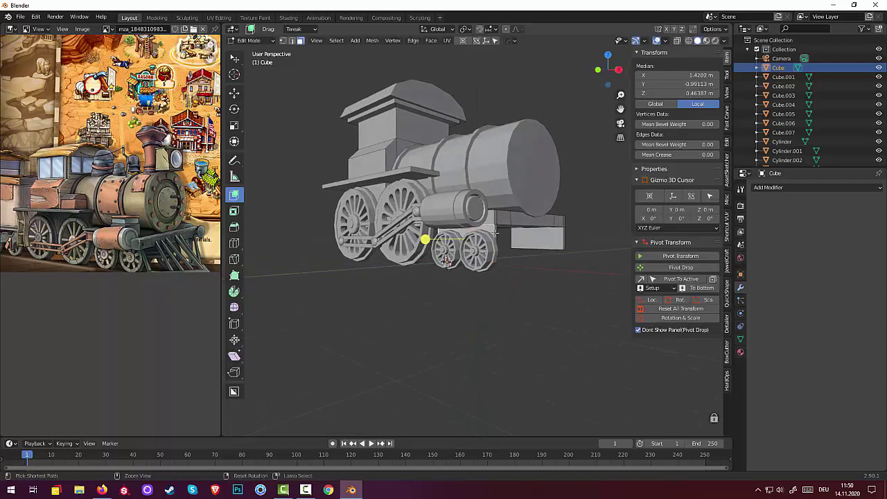
key(ctrl+r)
click(495, 234)
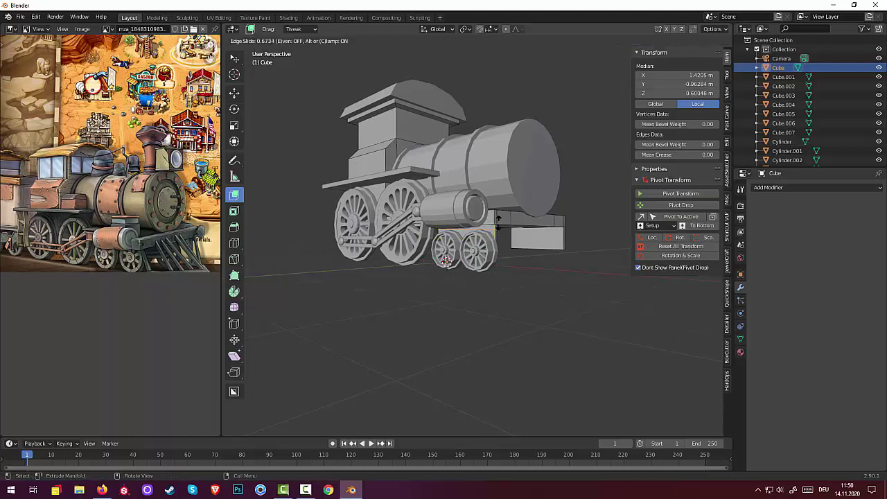
click(497, 219)
middle_drag(499, 228, 412, 246)
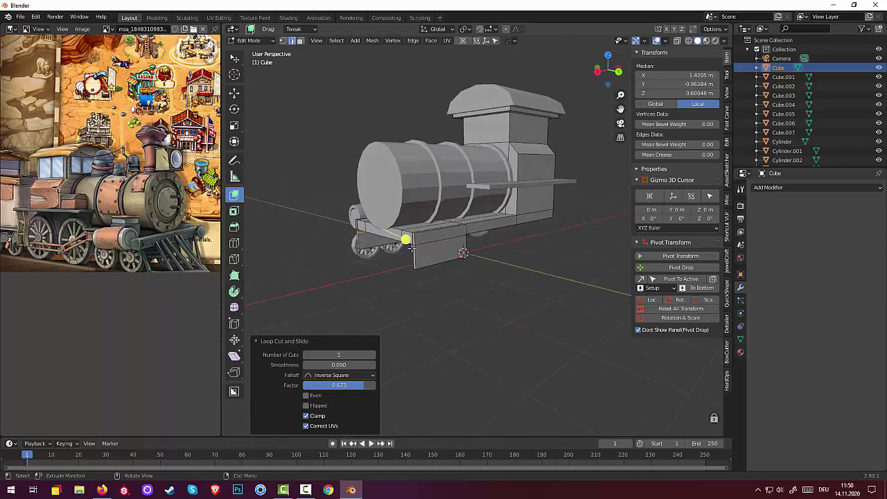
Step: Slide the loop cut on the hanging front plate to factor 0.630
click(415, 253)
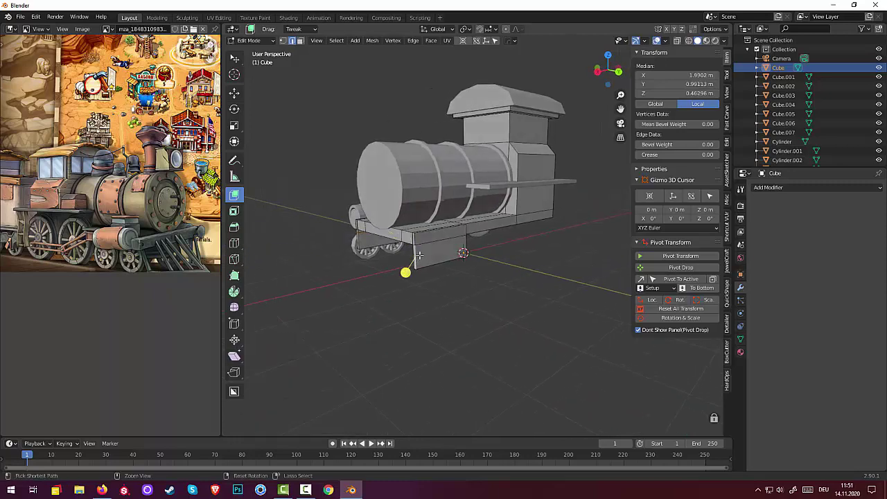
key(g)
key(g)
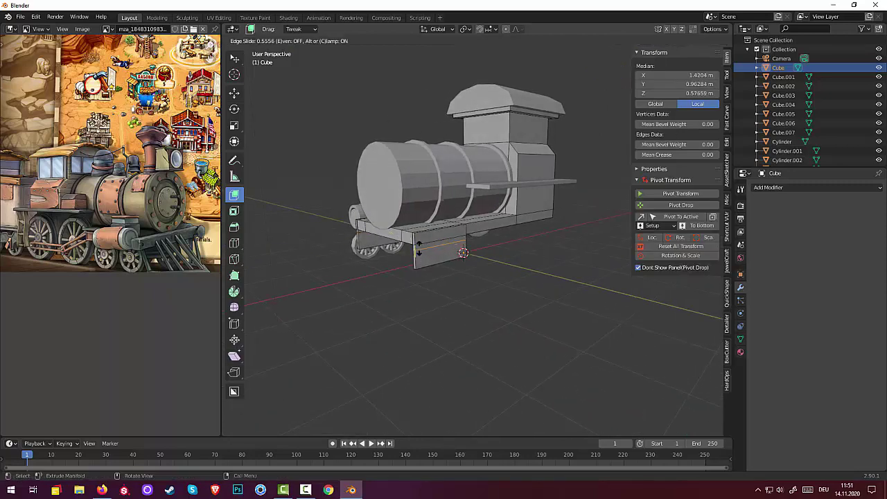
click(418, 250)
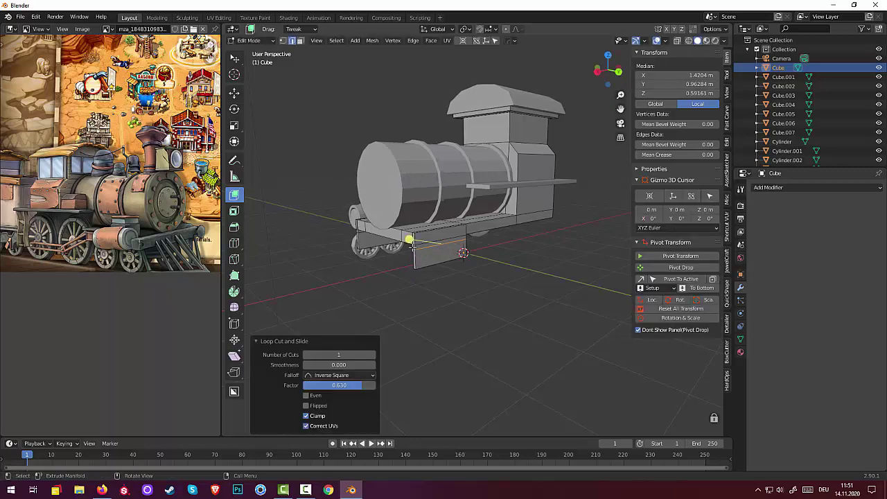
middle_drag(407, 239, 526, 229)
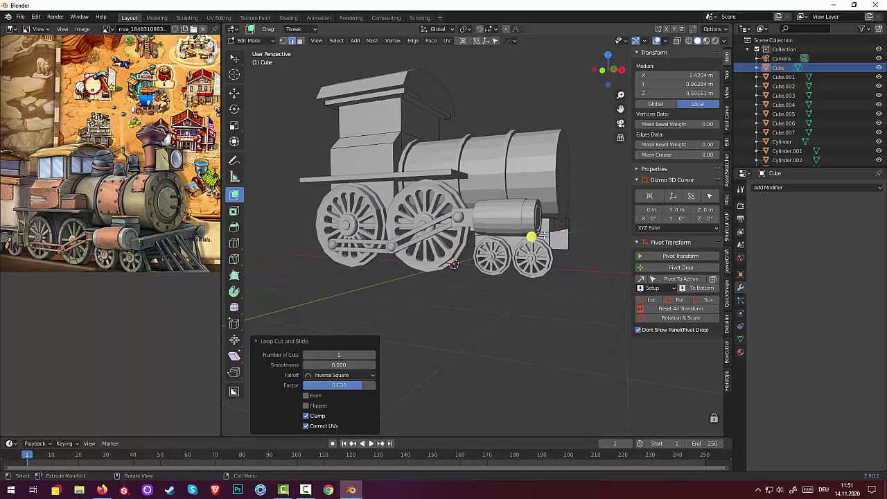
Step: Switch to face select mode and pick a face on the locomotive mesh
click(530, 235)
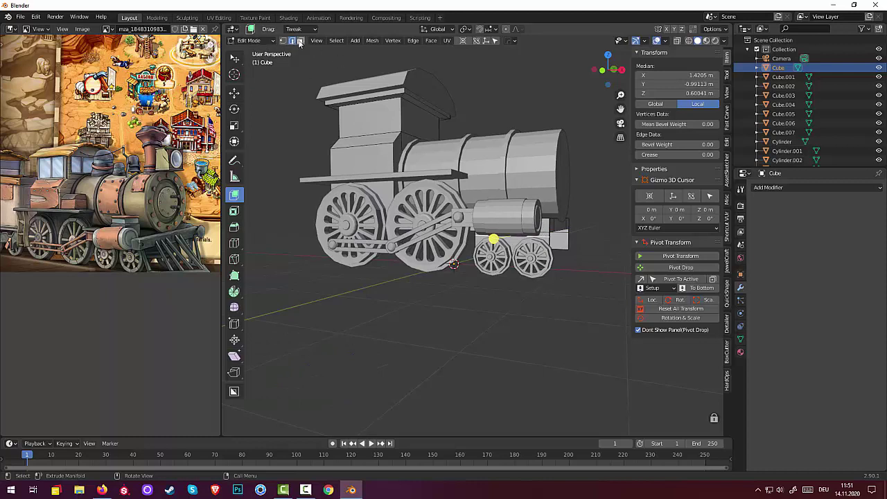
click(492, 239)
click(301, 43)
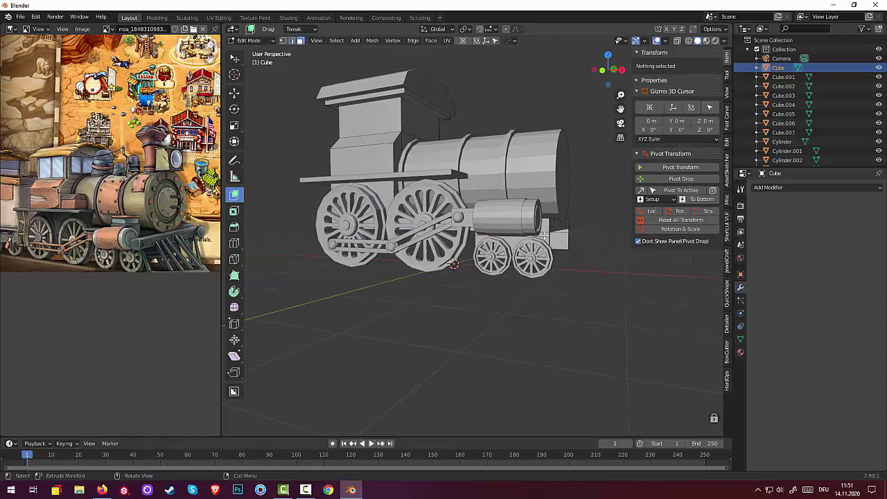
click(546, 235)
middle_drag(588, 248, 448, 244)
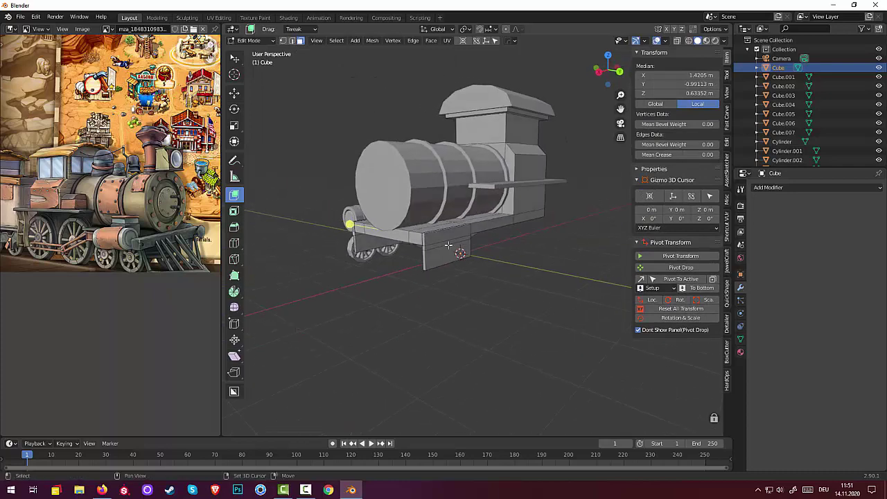
click(448, 245)
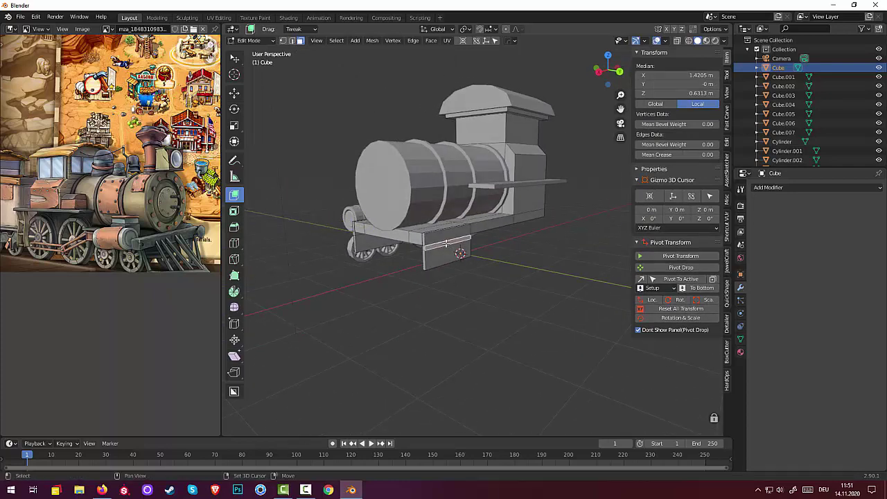
key(alt+e)
click(524, 280)
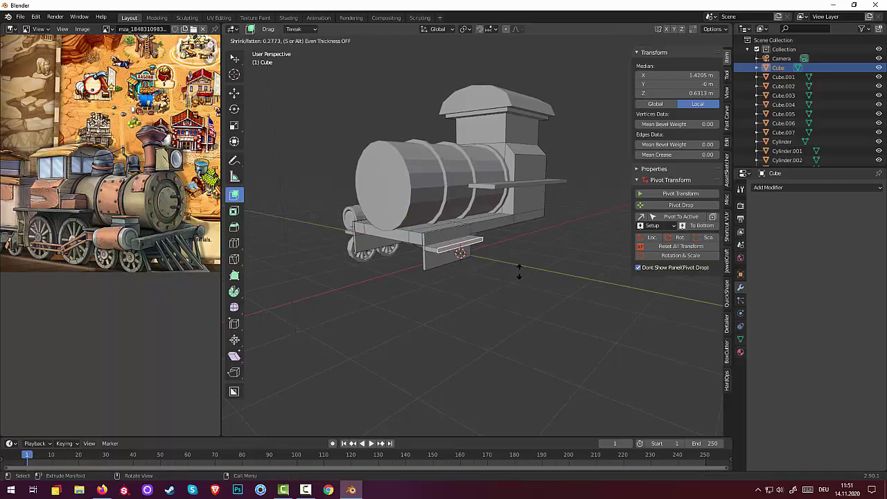
click(520, 272)
mouse_move(542, 270)
middle_down()
mouse_move(651, 259)
mouse_move(709, 267)
mouse_move(684, 256)
mouse_move(599, 268)
mouse_move(609, 261)
middle_up()
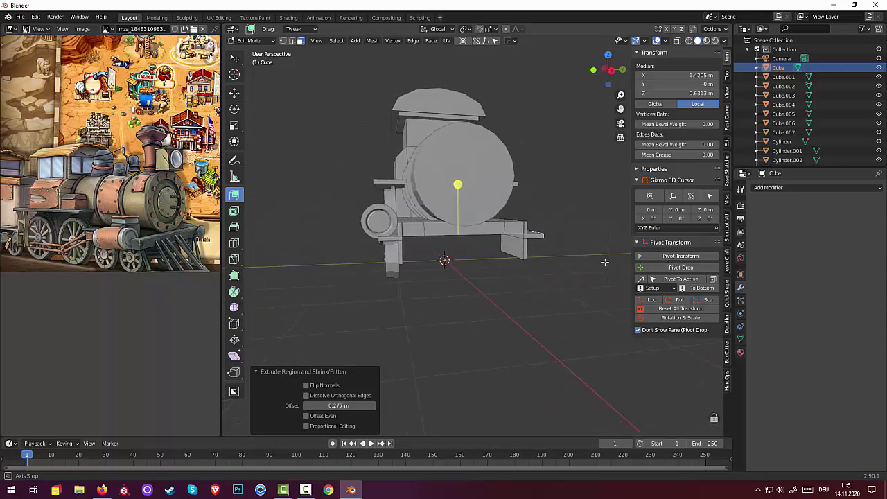
mouse_move(609, 261)
middle_down()
mouse_move(688, 261)
mouse_move(605, 261)
middle_up()
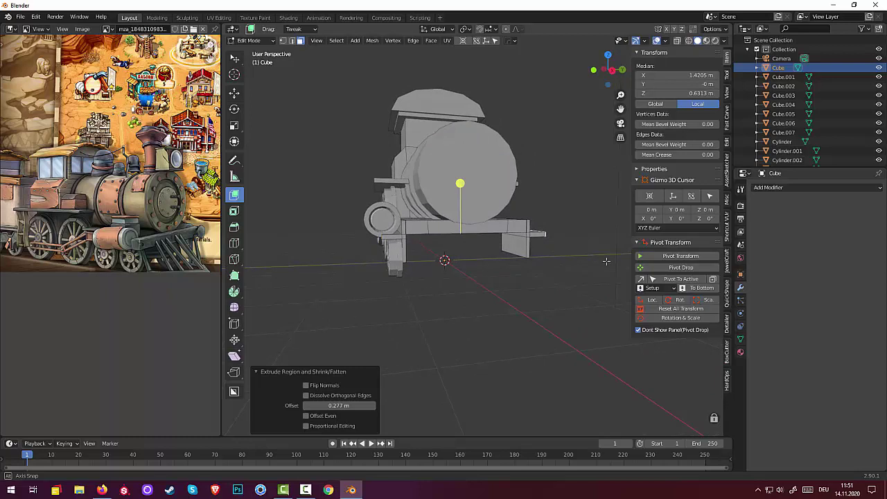
middle_drag(605, 261, 606, 260)
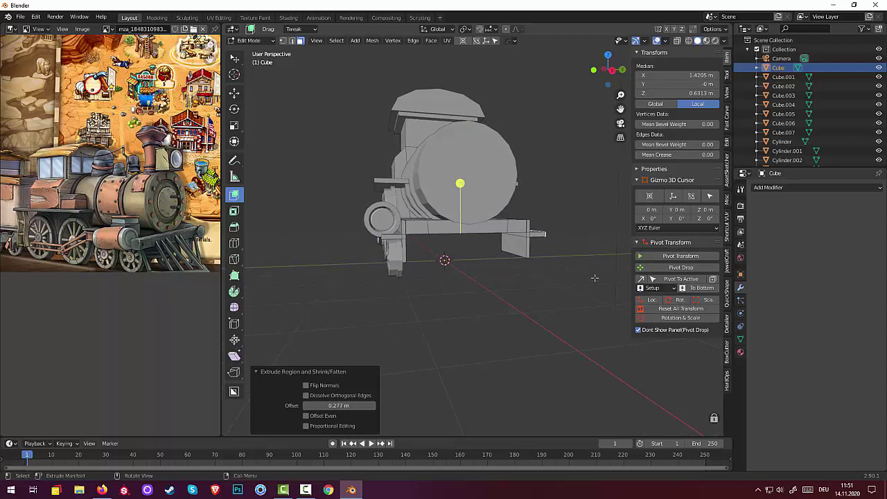
key(ctrl)
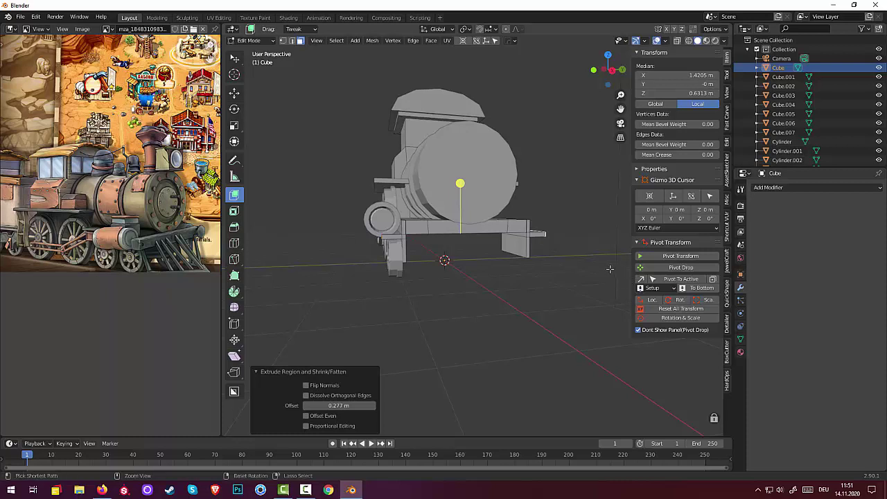
key(ctrl+z)
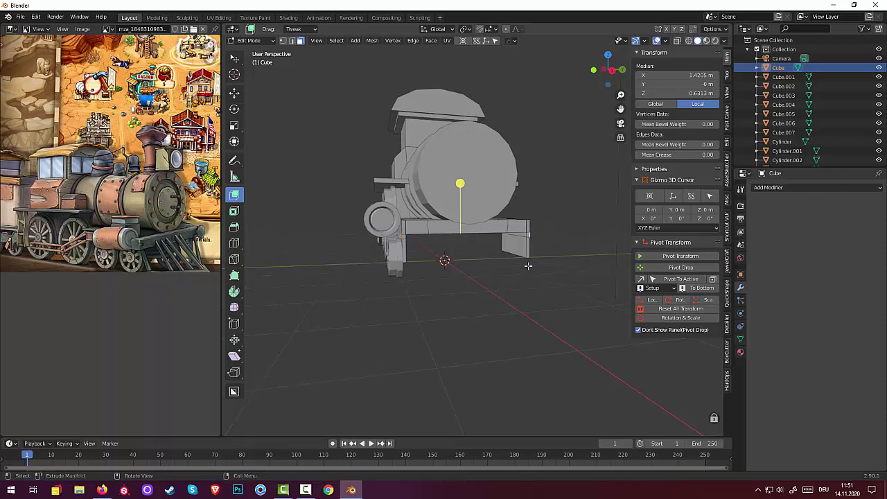
middle_drag(520, 273, 515, 271)
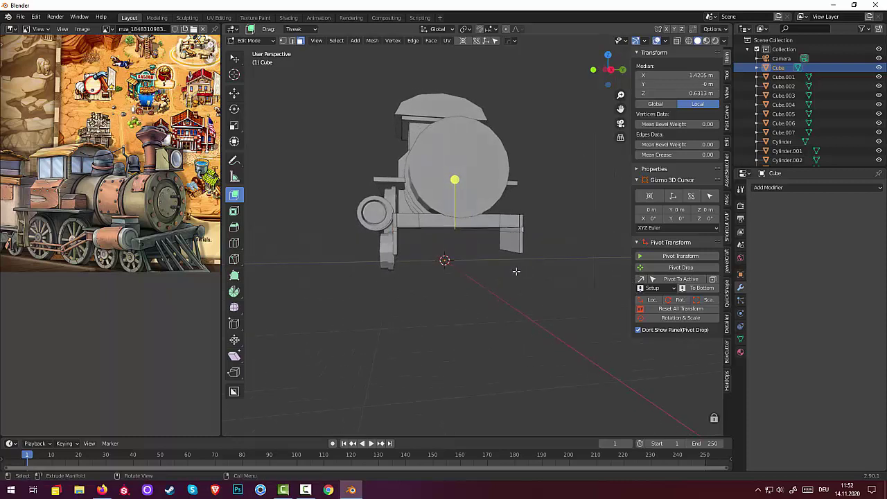
middle_drag(517, 269, 524, 273)
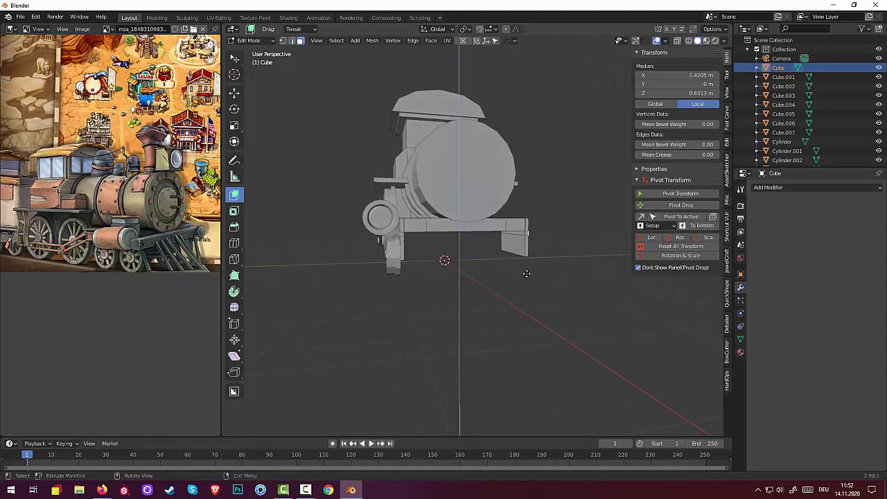
Step: Extrude the front plate's faces outward along their normals by 0.445 m
key(e)
right_click(531, 276)
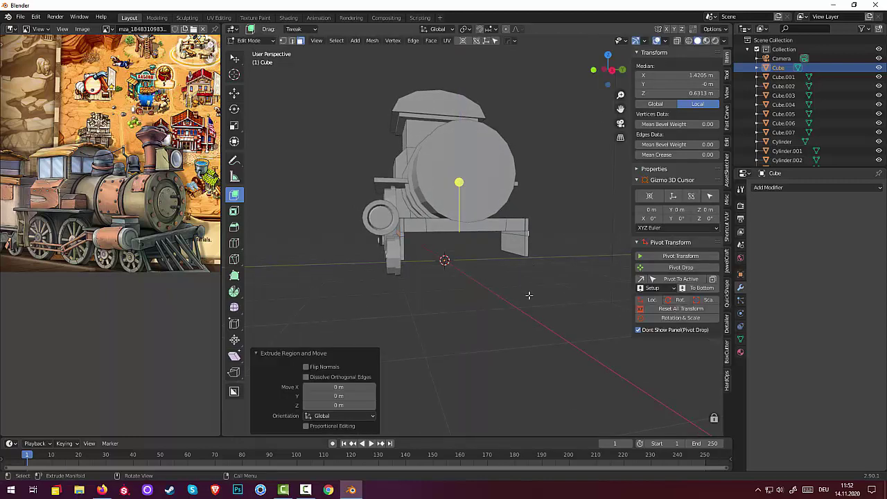
key(alt)
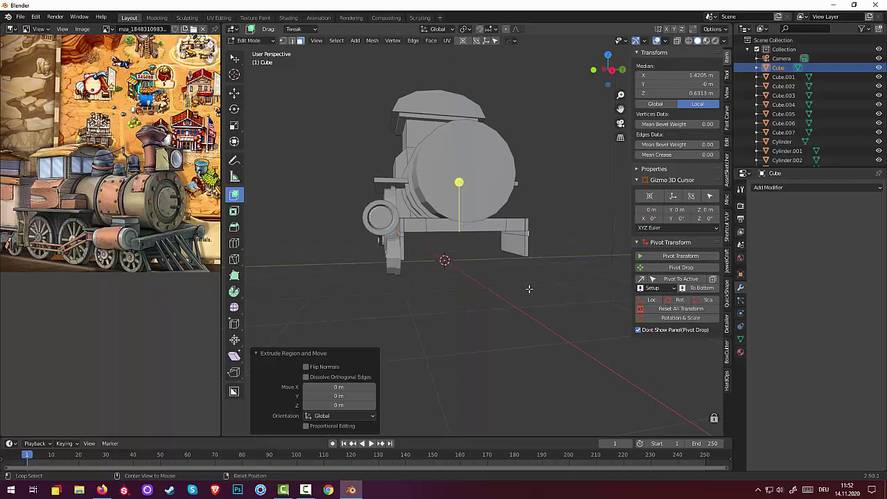
key(alt+e)
click(530, 290)
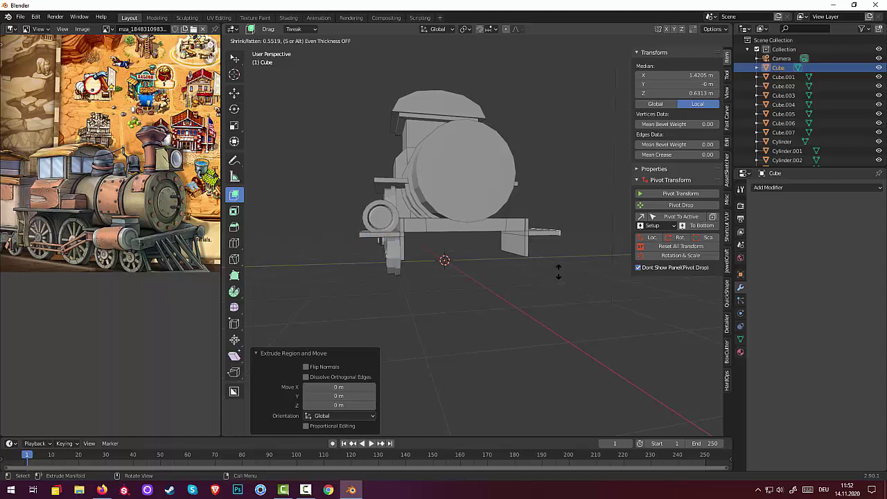
click(537, 275)
mouse_move(537, 275)
middle_down()
mouse_move(521, 286)
mouse_move(524, 279)
middle_up()
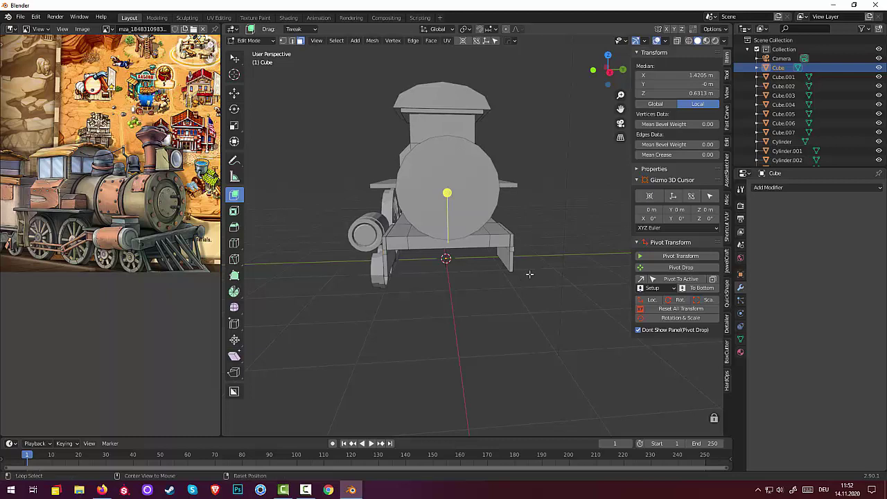
Step: Extrude the plate faces along their normals a second time, then deselect everything
key(alt+e)
click(530, 275)
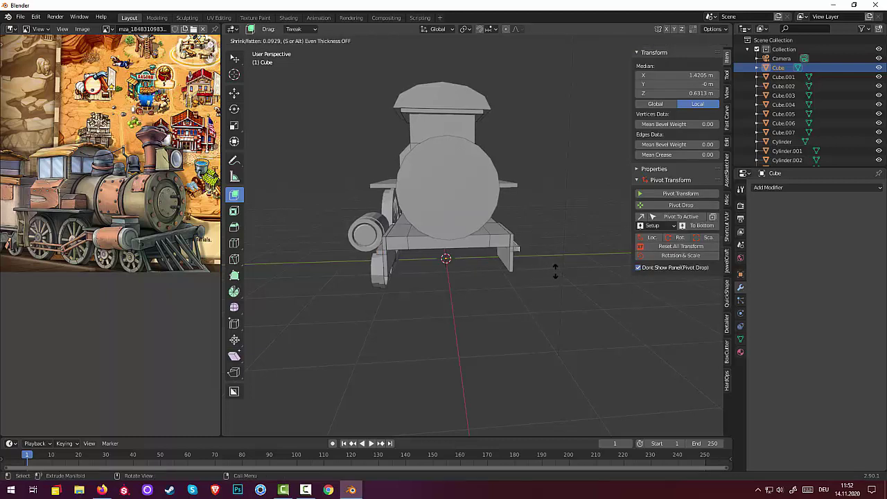
click(589, 272)
click(570, 307)
mouse_move(570, 307)
middle_down()
mouse_move(583, 293)
mouse_move(618, 295)
mouse_move(573, 312)
mouse_move(519, 311)
mouse_move(520, 293)
mouse_move(614, 291)
mouse_move(643, 305)
middle_up()
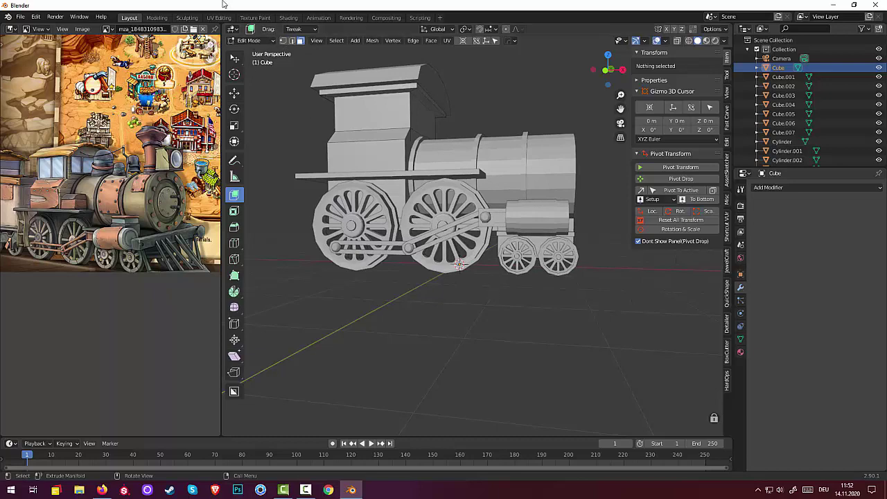
Step: In Object Mode, select both small front wheels and switch to front orthographic view
click(251, 40)
click(250, 51)
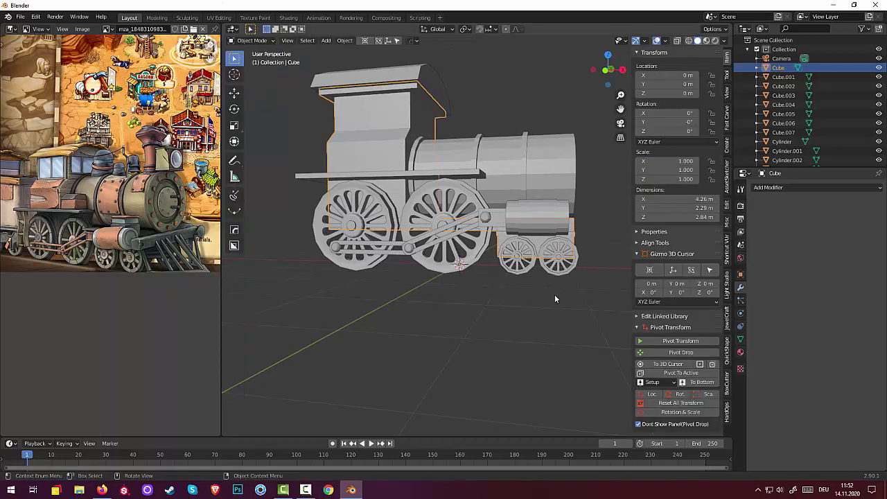
click(550, 269)
shift+click(525, 266)
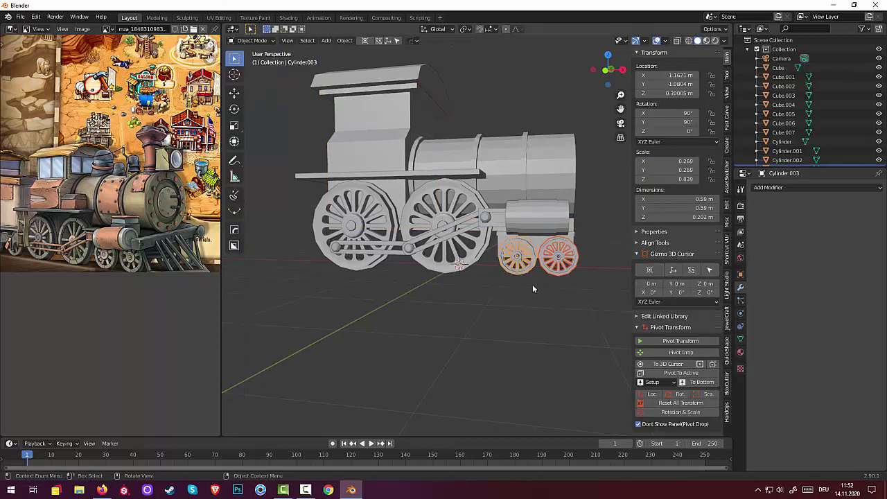
key(KP_1)
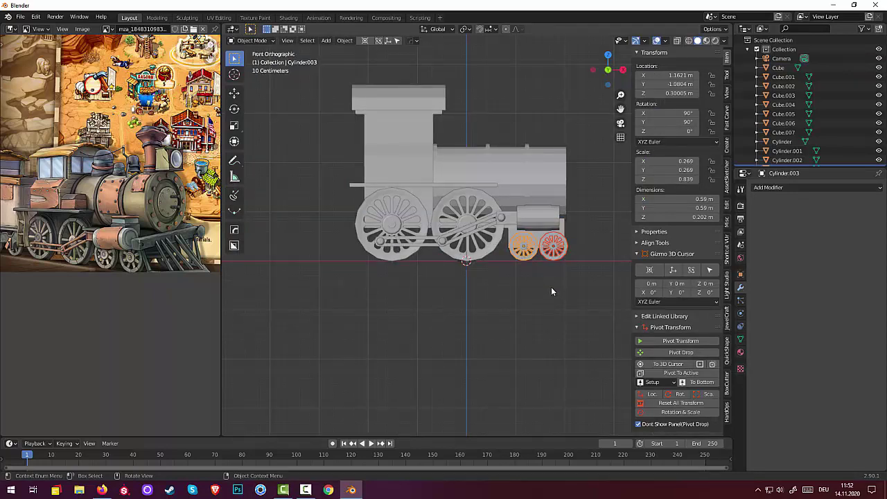
Step: Move the small wheels slightly along X toward the driving wheels, then select the body
key(g)
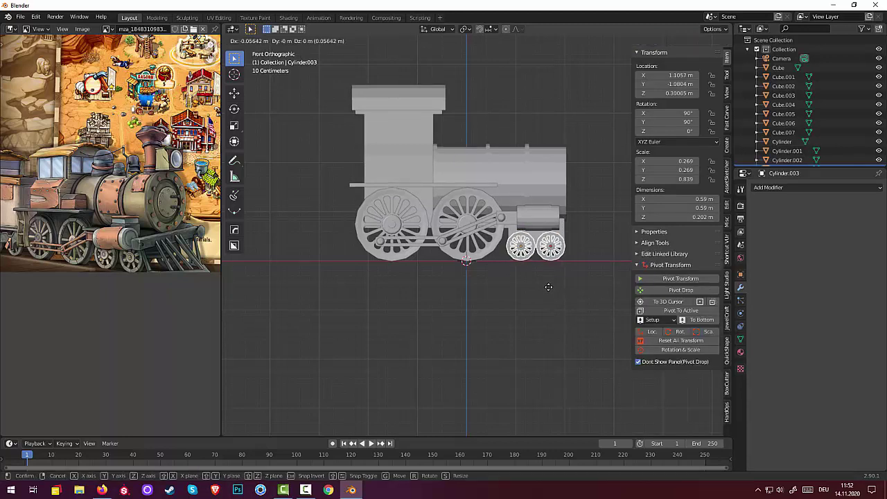
key(x)
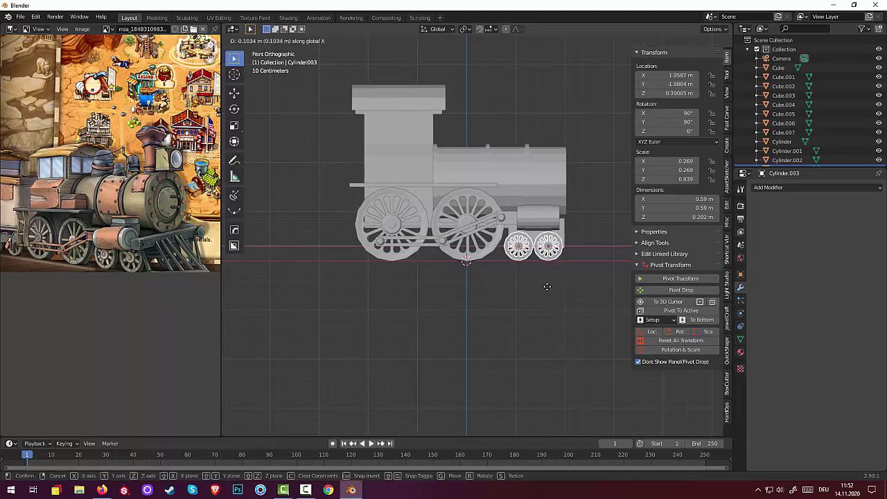
click(548, 286)
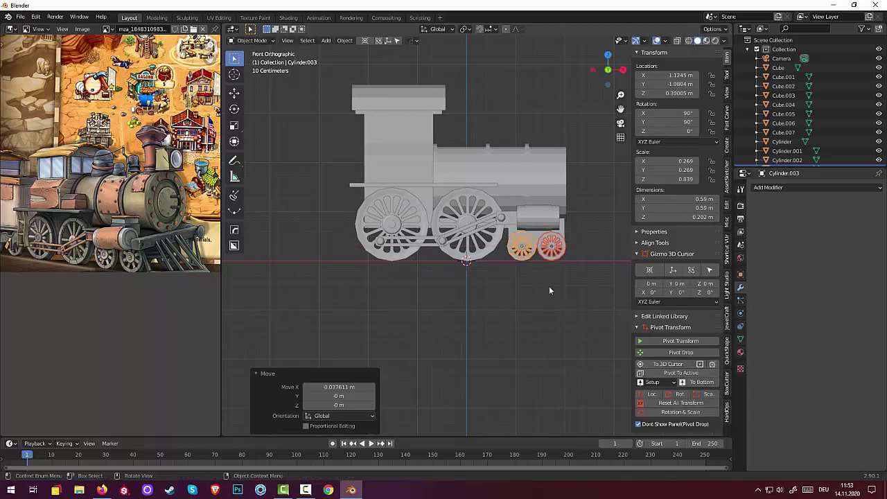
click(541, 293)
mouse_move(543, 293)
middle_down()
mouse_move(464, 311)
mouse_move(454, 296)
mouse_move(413, 299)
mouse_move(450, 258)
mouse_move(480, 265)
mouse_move(483, 292)
middle_up()
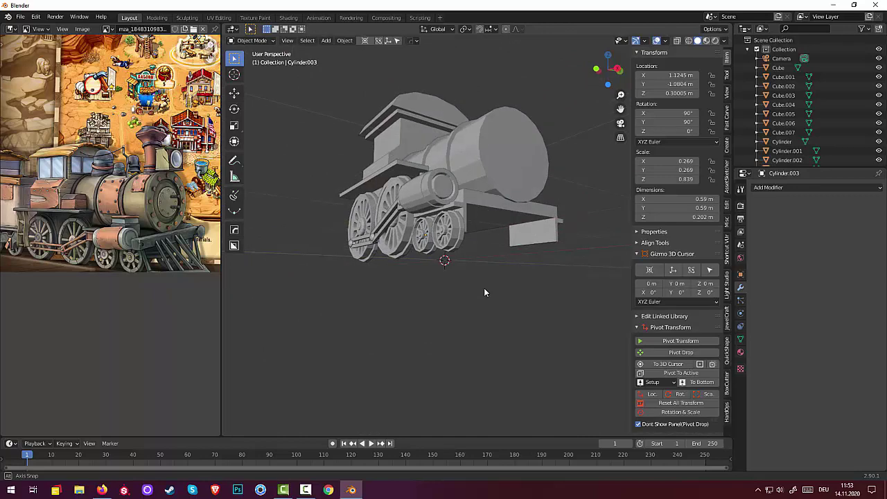
mouse_move(483, 292)
middle_down()
mouse_move(449, 301)
mouse_move(458, 283)
mouse_move(530, 275)
mouse_move(556, 301)
mouse_move(552, 310)
mouse_move(556, 251)
mouse_move(535, 219)
mouse_move(479, 237)
mouse_move(446, 271)
mouse_move(471, 220)
mouse_move(472, 197)
middle_up()
click(428, 243)
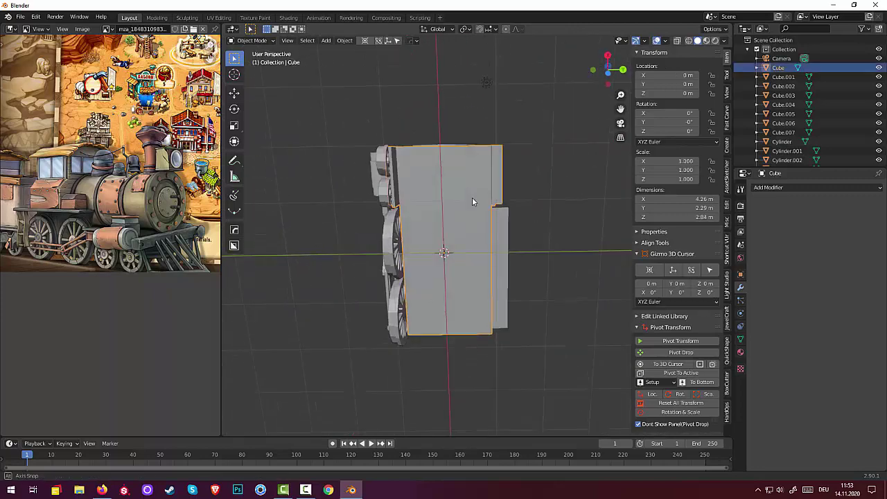
Step: Enter Edit Mode on the train body and select its left column of faces
click(241, 40)
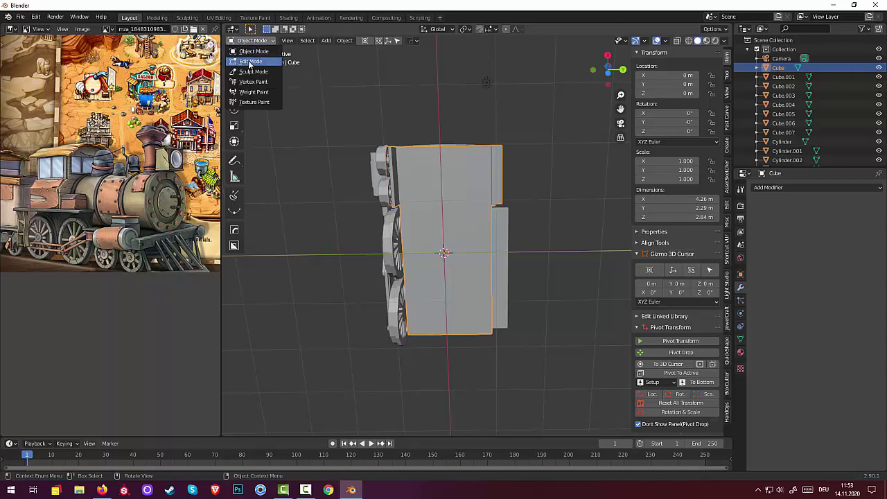
click(250, 62)
mouse_move(496, 257)
middle_down()
mouse_move(501, 376)
mouse_move(501, 256)
middle_up()
click(409, 333)
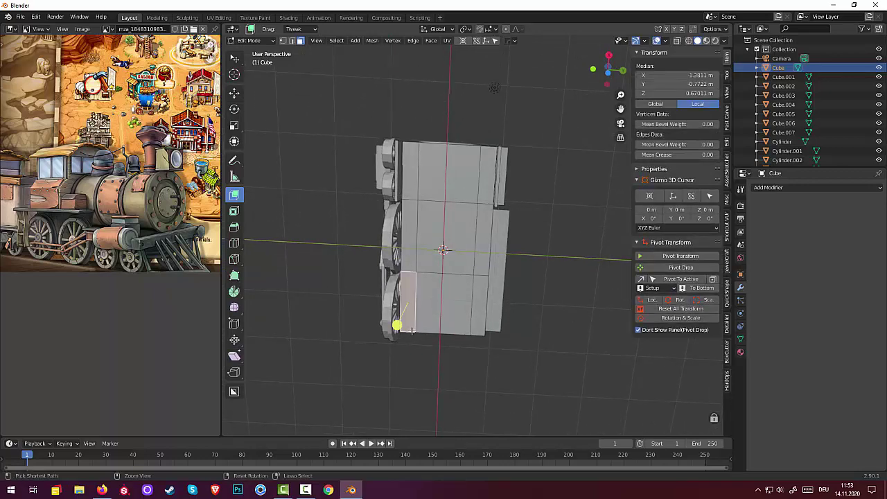
shift+click(413, 231)
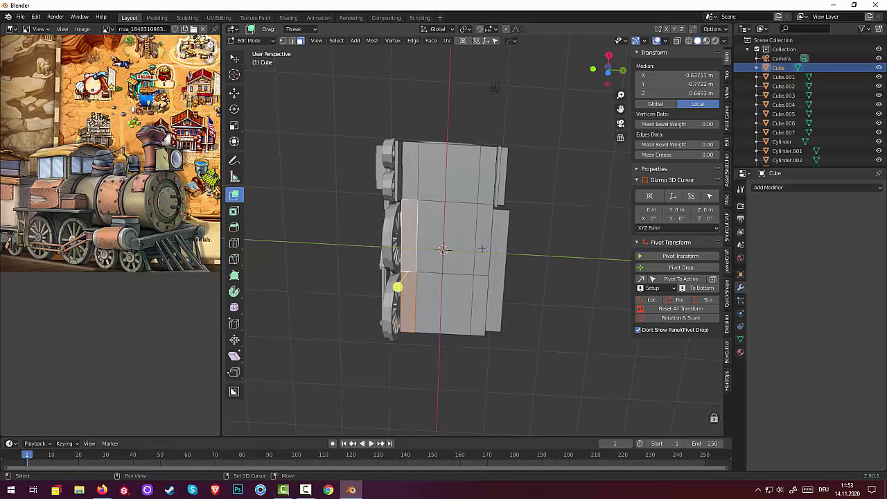
shift+click(481, 249)
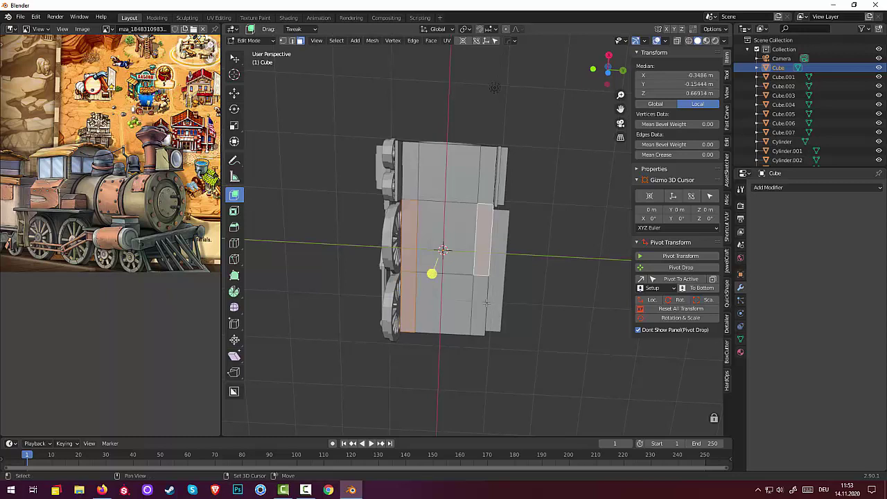
click(407, 326)
shift+click(414, 180)
shift+click(409, 222)
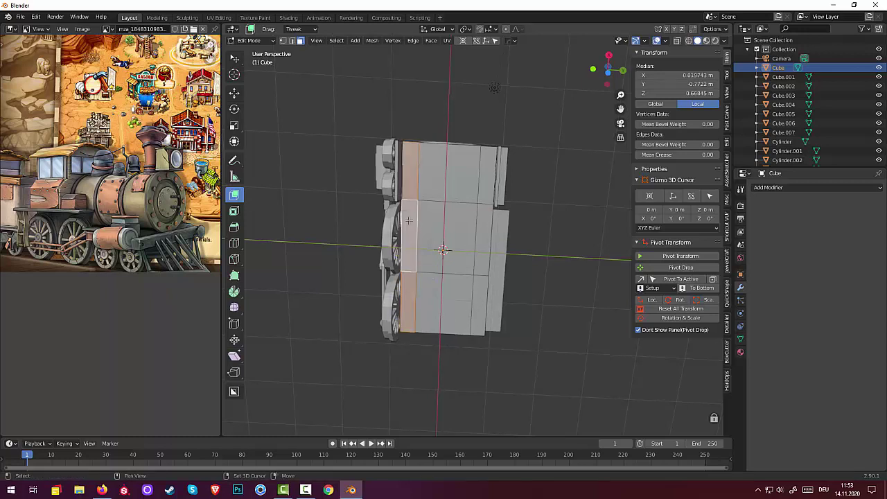
Step: Add two edge loops across the body, the second at factor 0.353
key(ctrl+r)
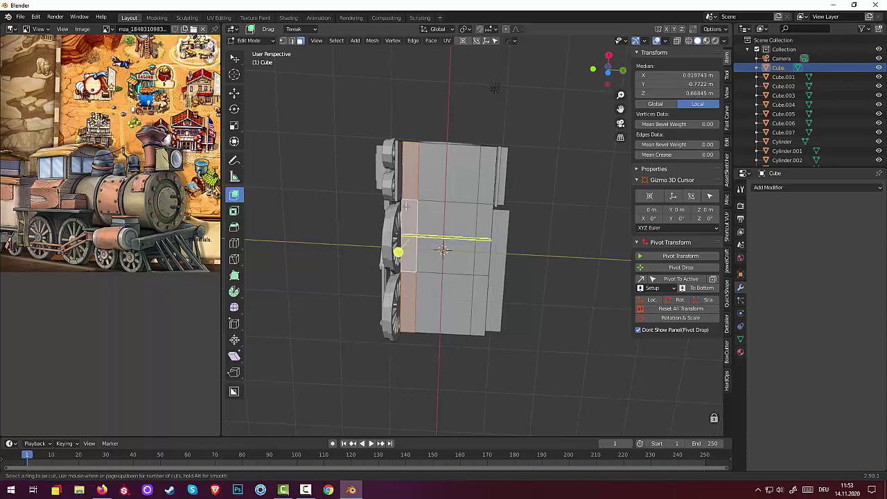
click(405, 206)
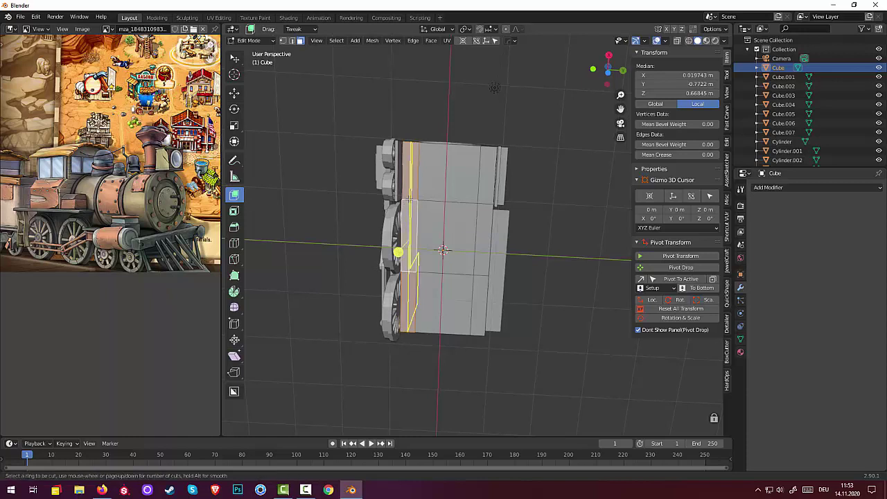
click(408, 202)
key(alt+a)
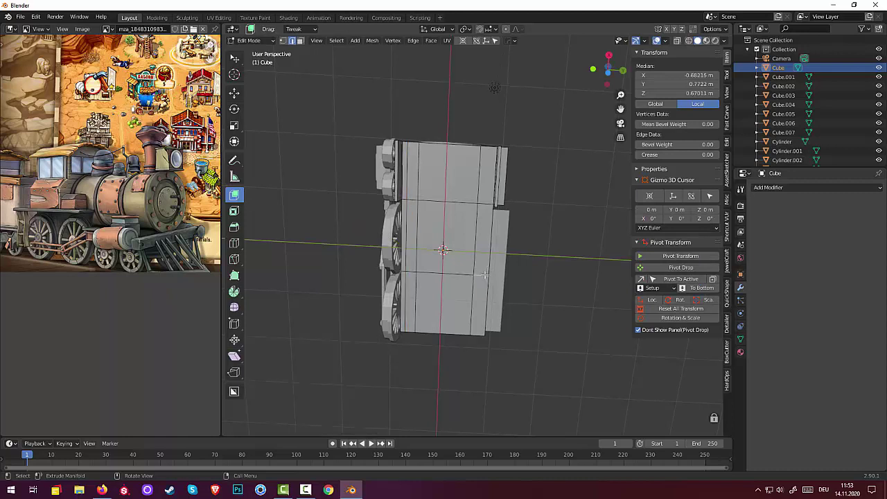
key(ctrl+r)
click(483, 276)
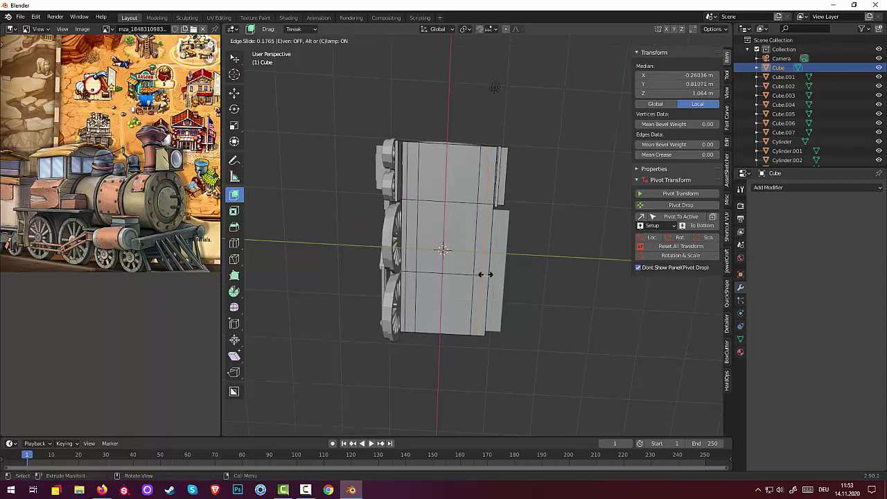
click(485, 275)
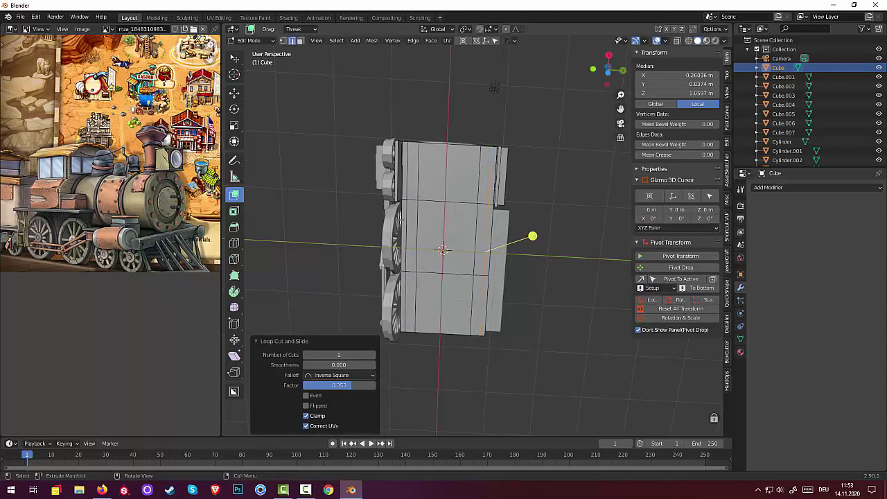
click(403, 220)
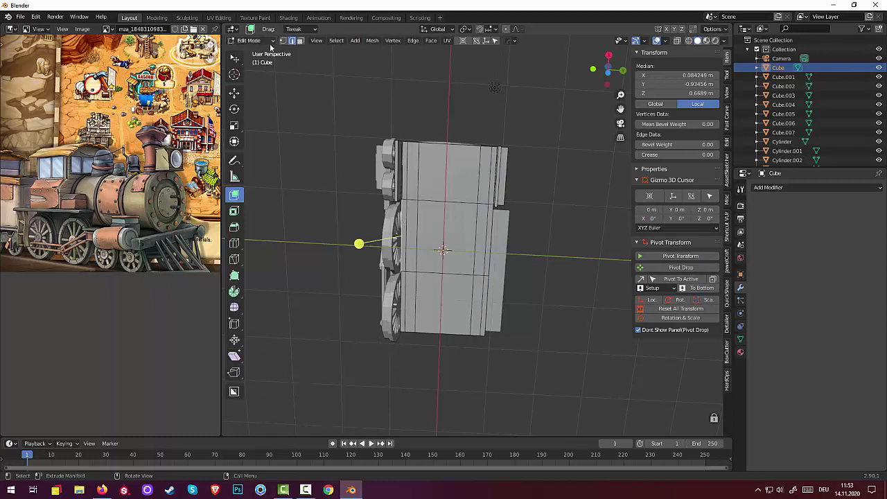
Step: In edge mode, select four lower body edges and extrude them 0.367 m straight down
click(301, 40)
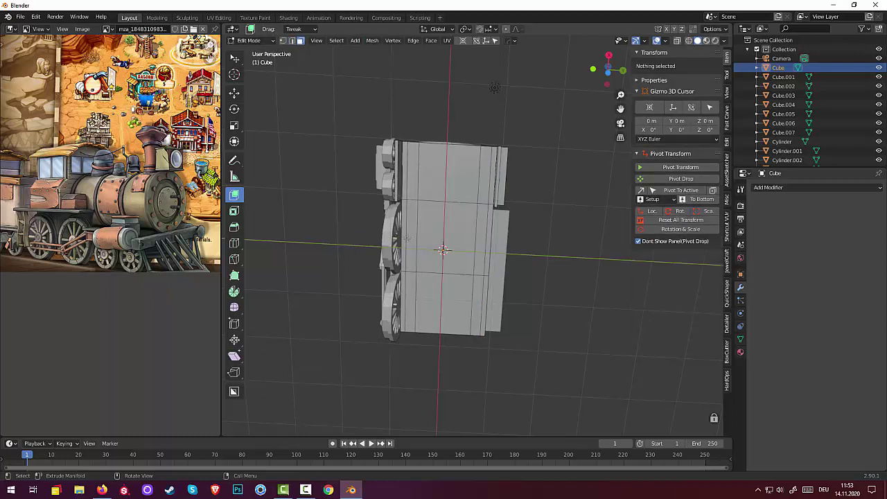
click(407, 238)
shift+click(400, 298)
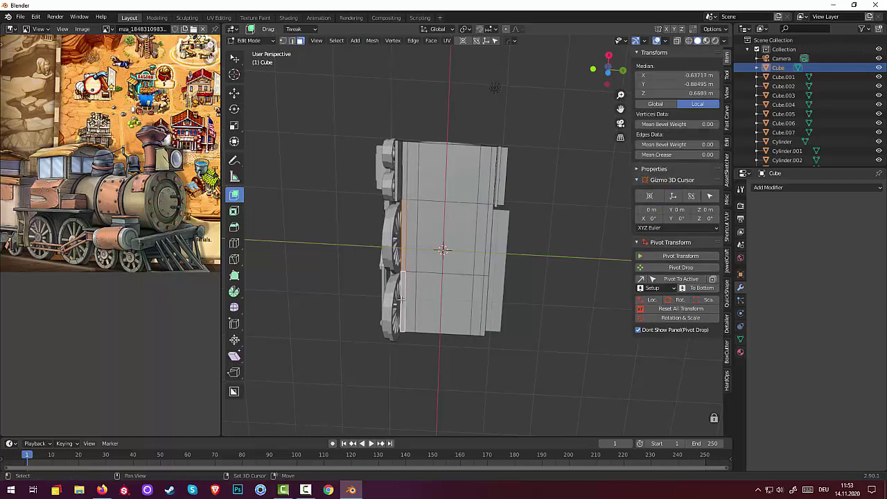
shift+click(487, 235)
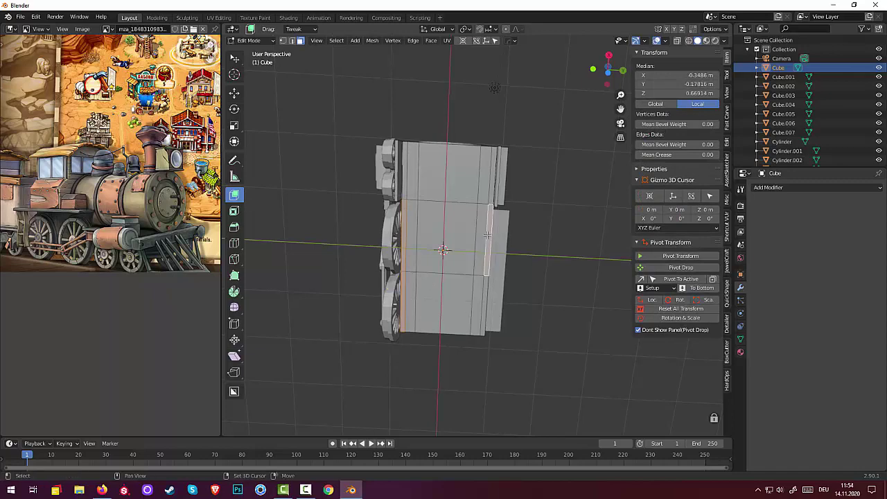
shift+click(486, 295)
mouse_move(486, 298)
middle_down()
mouse_move(597, 405)
mouse_move(575, 393)
middle_up()
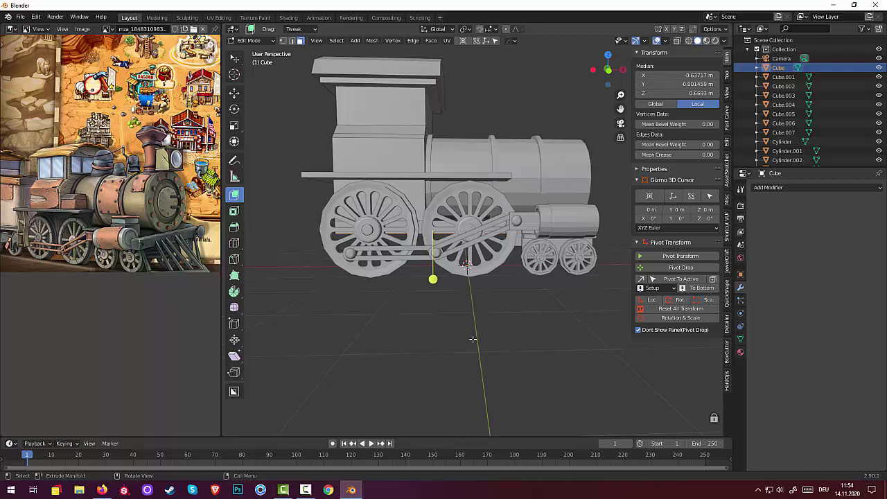
key(g)
key(z)
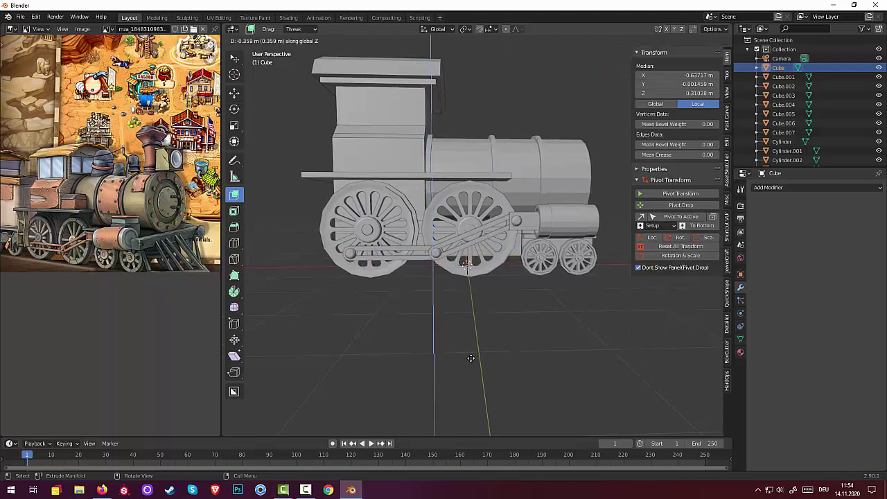
click(470, 361)
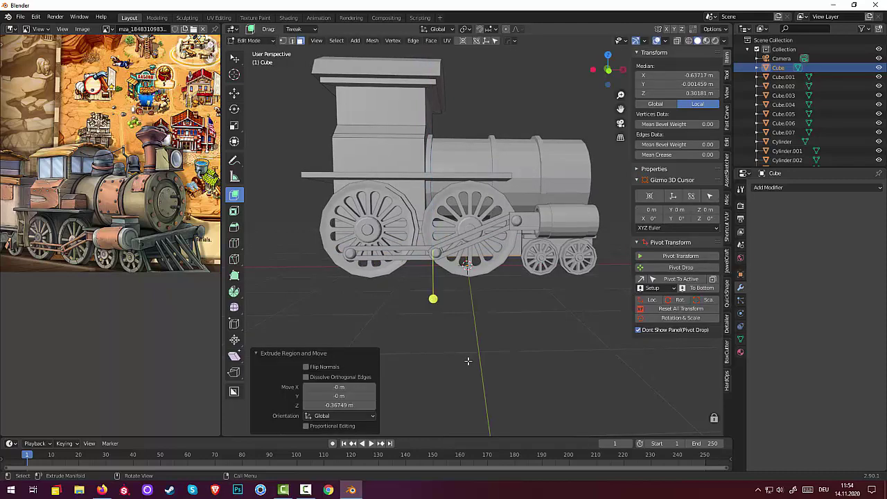
click(559, 367)
mouse_move(559, 367)
middle_down()
mouse_move(461, 366)
mouse_move(490, 332)
middle_up()
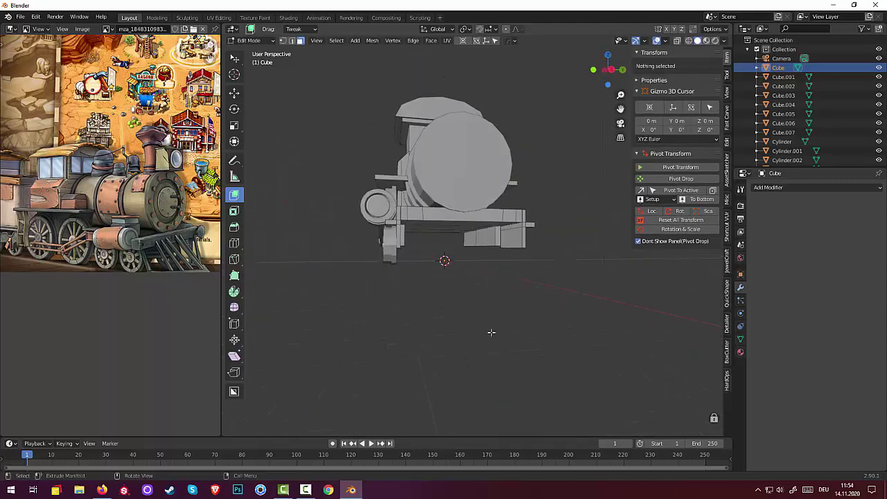
Step: Select both hanging panels and extrude them along their normals by 0.2334 for thickness
click(511, 240)
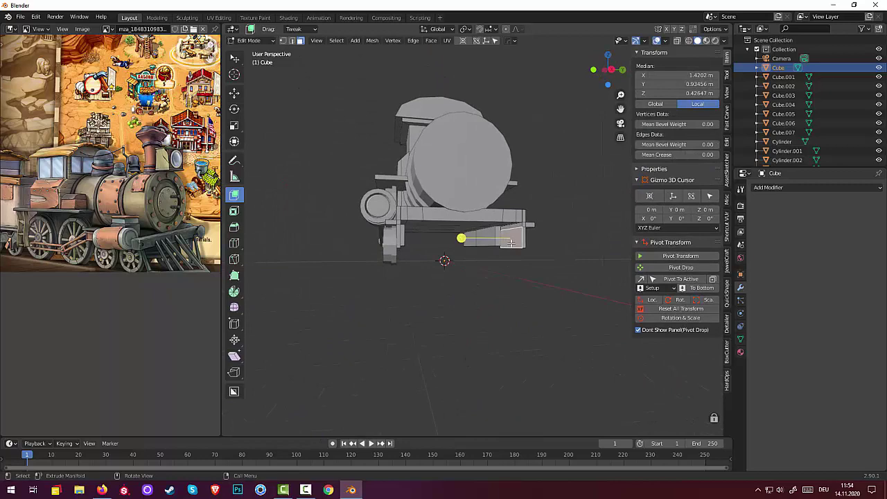
middle_drag(473, 260, 432, 275)
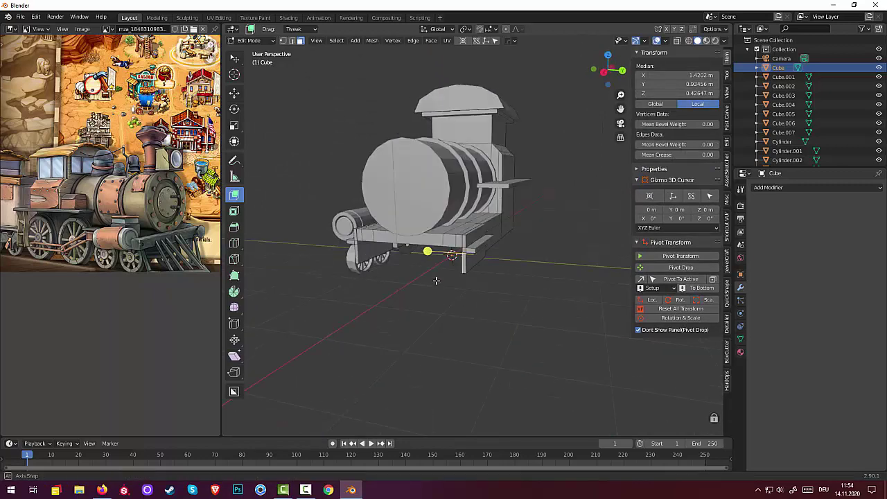
shift+click(374, 253)
alt+middle_drag(368, 246, 426, 250)
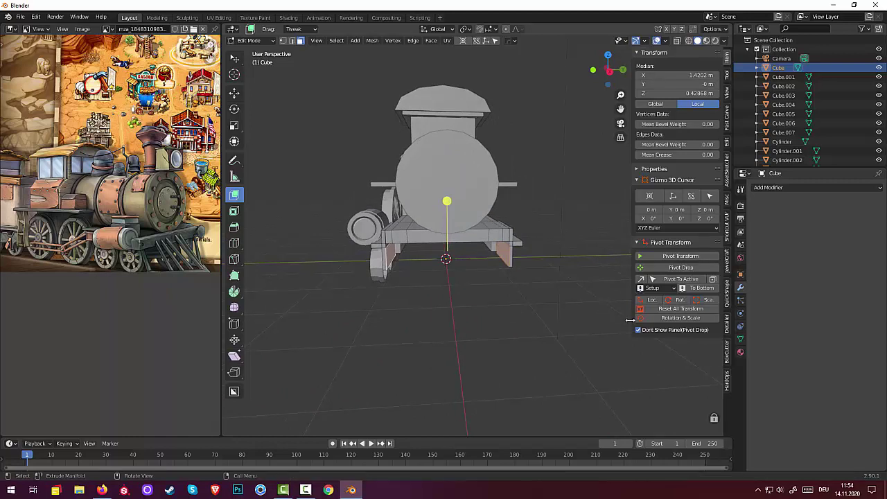
key(alt+e)
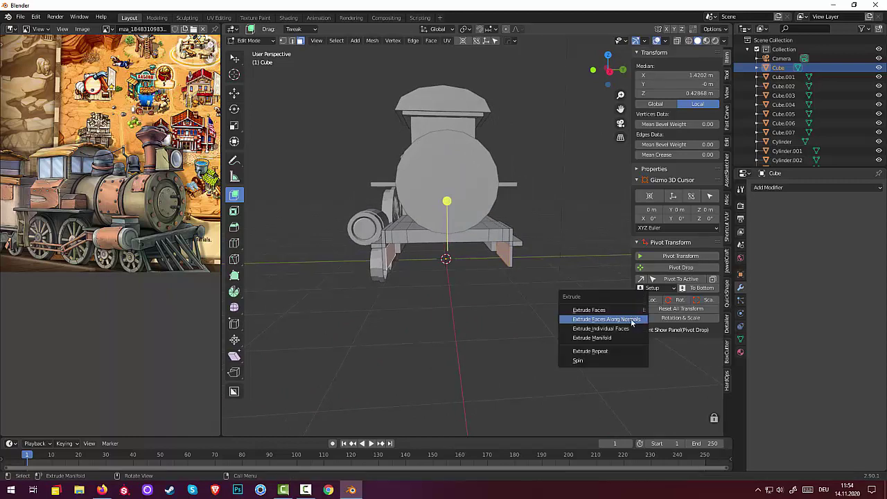
click(631, 320)
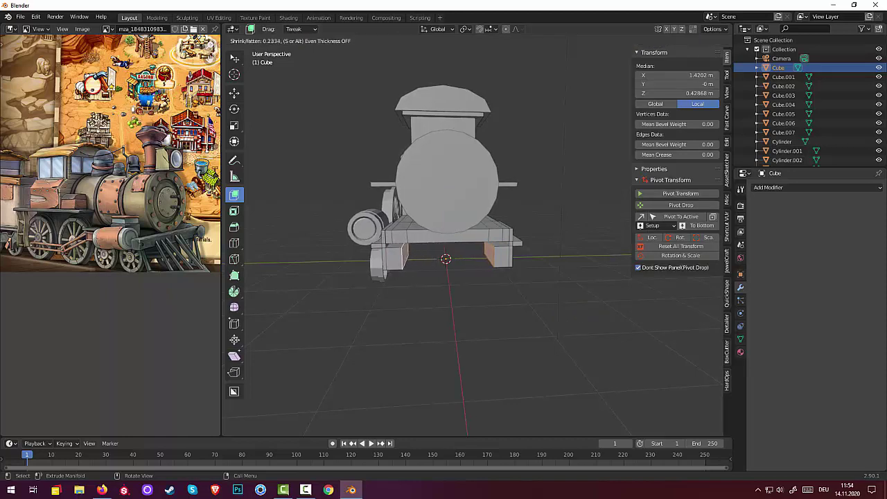
click(447, 199)
key(alt+a)
mouse_move(558, 327)
middle_down()
mouse_move(565, 330)
mouse_move(478, 352)
mouse_move(390, 321)
mouse_move(330, 323)
mouse_move(337, 326)
mouse_move(331, 273)
mouse_move(341, 288)
mouse_move(328, 297)
mouse_move(390, 246)
middle_up()
Step: Select the cab's bottom face, extrude it about 0.37 m to recess the underside, then deselect
click(431, 197)
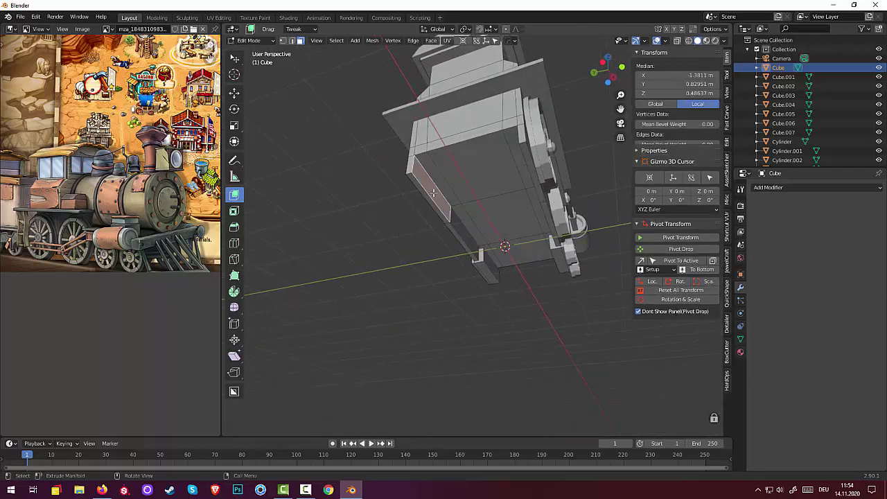
mouse_move(430, 197)
middle_down()
mouse_move(483, 185)
mouse_move(519, 201)
mouse_move(487, 263)
mouse_move(492, 237)
middle_up()
click(524, 201)
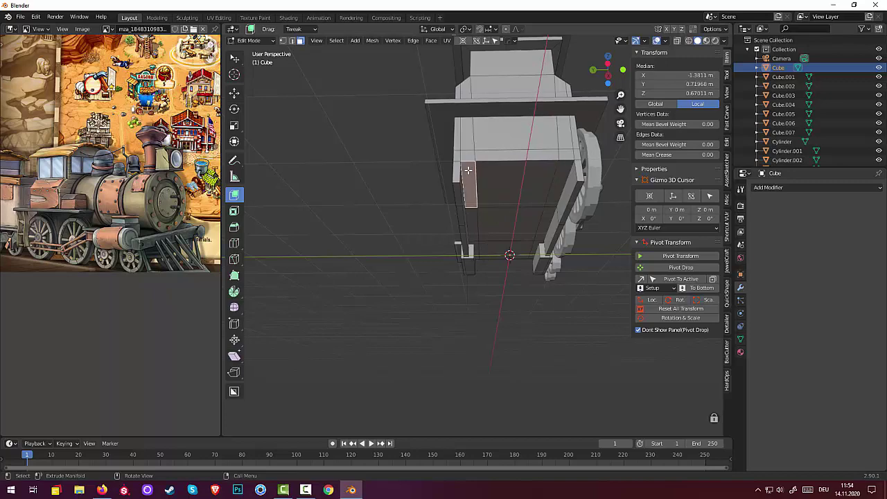
mouse_move(545, 181)
middle_down()
mouse_move(531, 212)
mouse_move(554, 201)
mouse_move(537, 208)
mouse_move(543, 172)
mouse_move(595, 149)
mouse_move(594, 172)
mouse_move(516, 178)
middle_up()
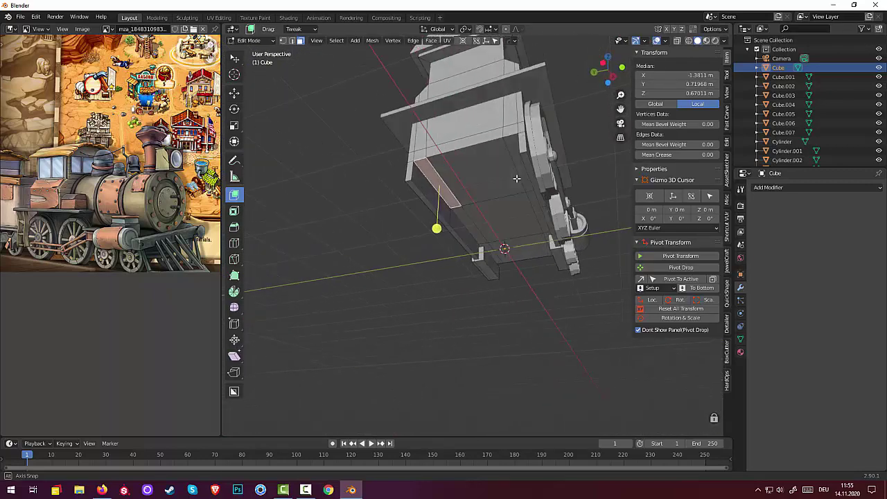
click(479, 177)
click(518, 171)
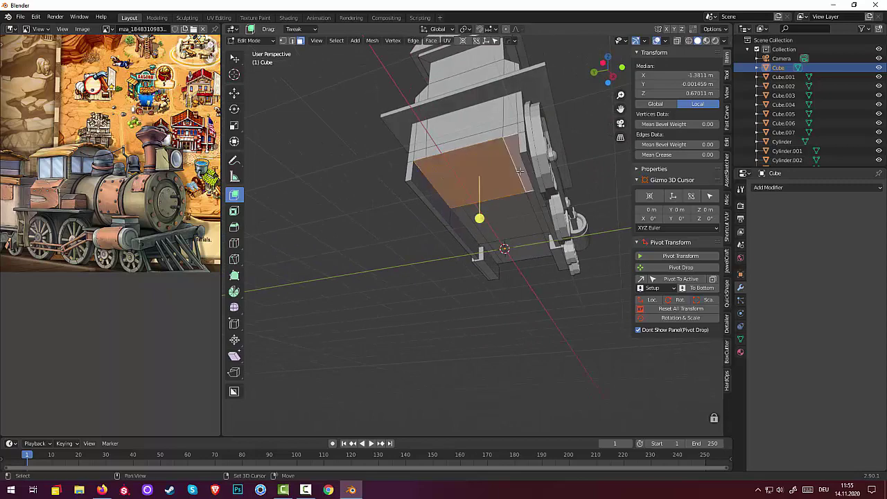
mouse_move(518, 171)
alt+middle_down()
mouse_move(537, 192)
mouse_move(533, 207)
alt+middle_up()
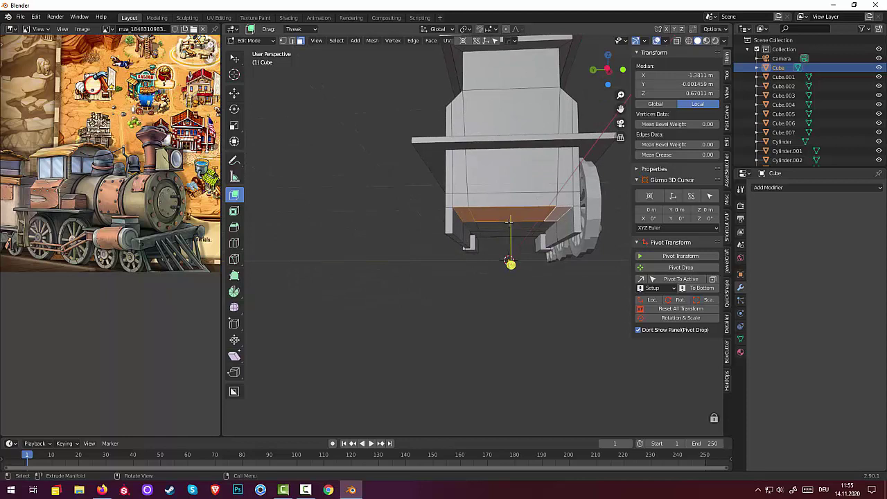
drag(508, 222, 508, 237)
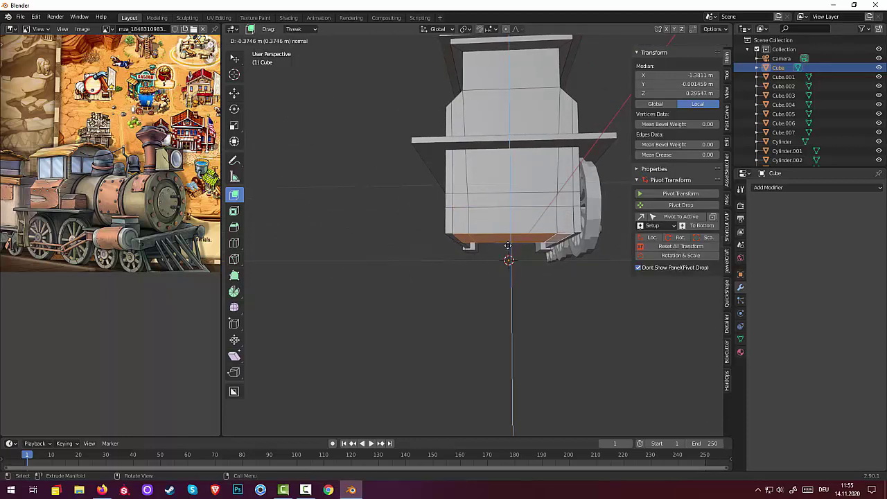
drag(508, 243, 508, 244)
click(438, 269)
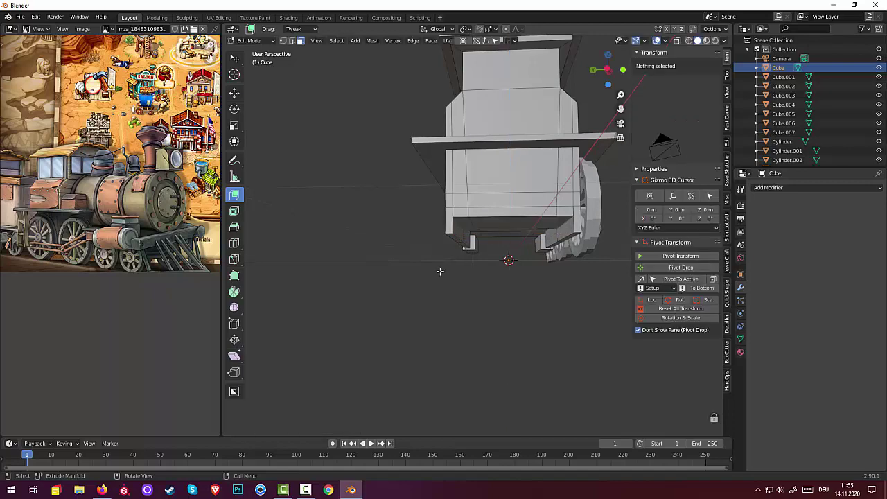
mouse_move(449, 287)
middle_down()
mouse_move(487, 311)
mouse_move(644, 293)
mouse_move(285, 280)
mouse_move(297, 283)
mouse_move(398, 219)
middle_up()
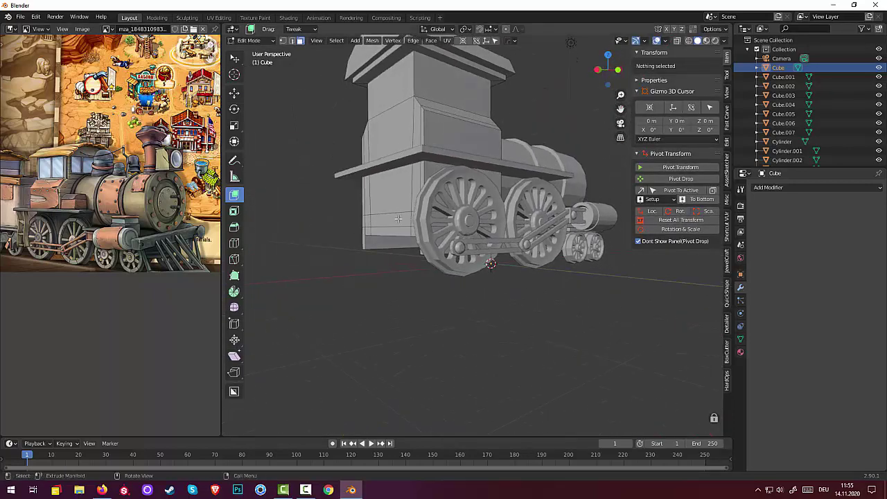
Step: Orbit around the locomotive to inspect it from side and three-quarter views
mouse_move(321, 244)
middle_down()
mouse_move(284, 259)
mouse_move(683, 259)
mouse_move(539, 254)
mouse_move(575, 258)
middle_up()
middle_drag(501, 253, 312, 250)
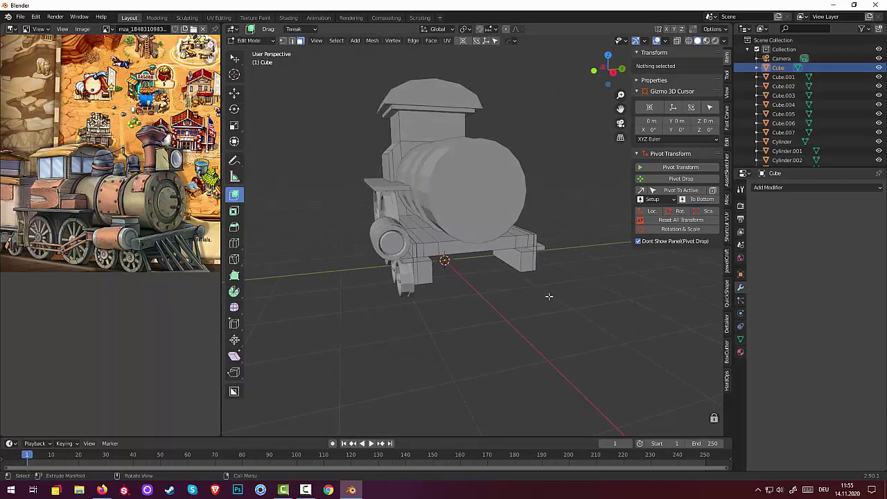
mouse_move(583, 290)
middle_down()
mouse_move(607, 297)
mouse_move(564, 296)
middle_up()
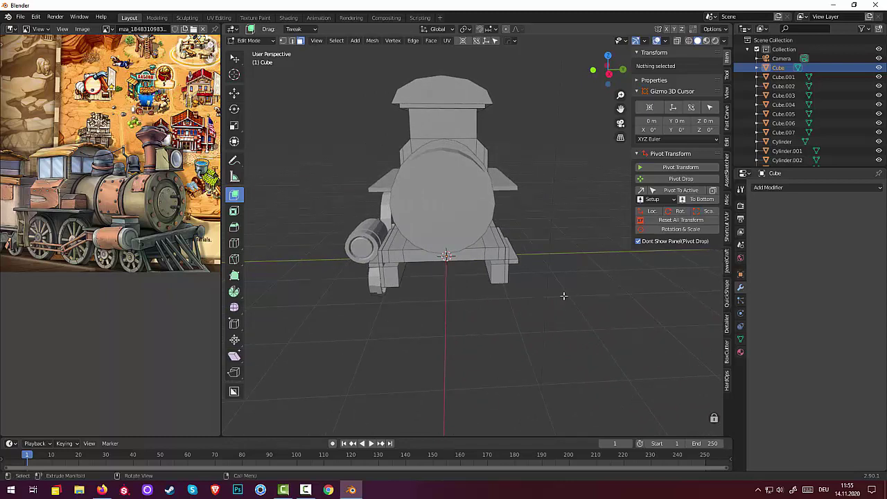
mouse_move(563, 296)
middle_down()
mouse_move(675, 296)
mouse_move(613, 279)
mouse_move(556, 297)
mouse_move(562, 305)
mouse_move(564, 289)
middle_up()
Step: Add a 2 m cube at the 3D cursor beneath the locomotive
key(shift+a)
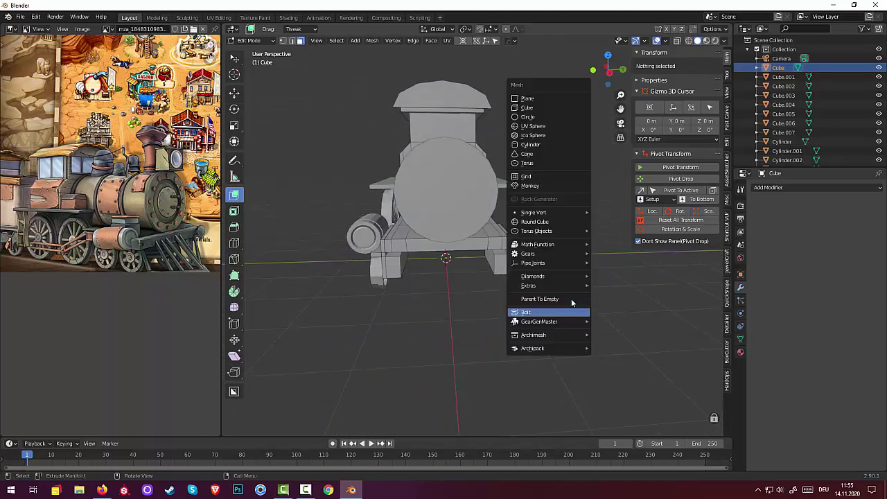
click(544, 113)
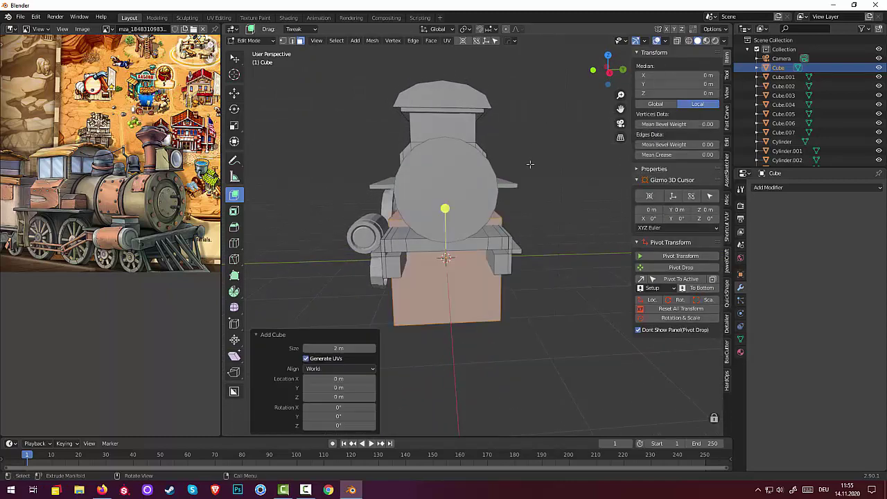
mouse_move(529, 164)
middle_down()
mouse_move(529, 145)
mouse_move(493, 180)
middle_up()
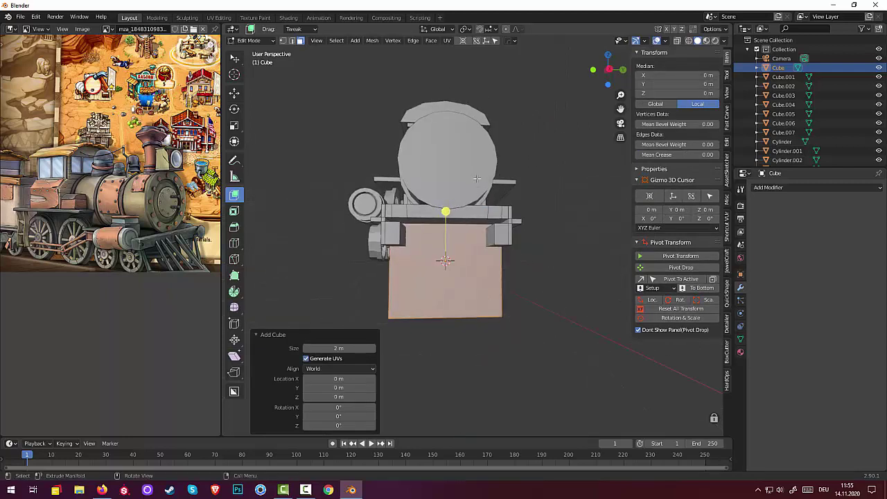
Step: Separate the new cube into its own object, Cube.008
click(251, 40)
click(255, 55)
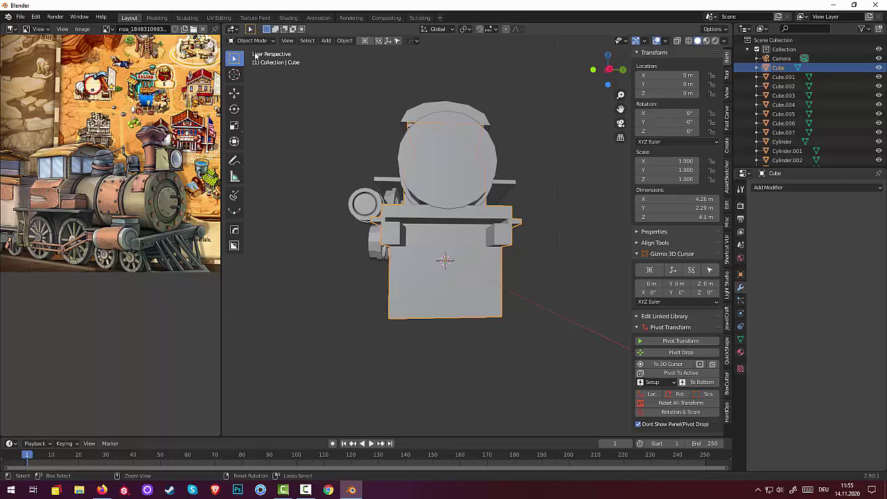
key(Tab)
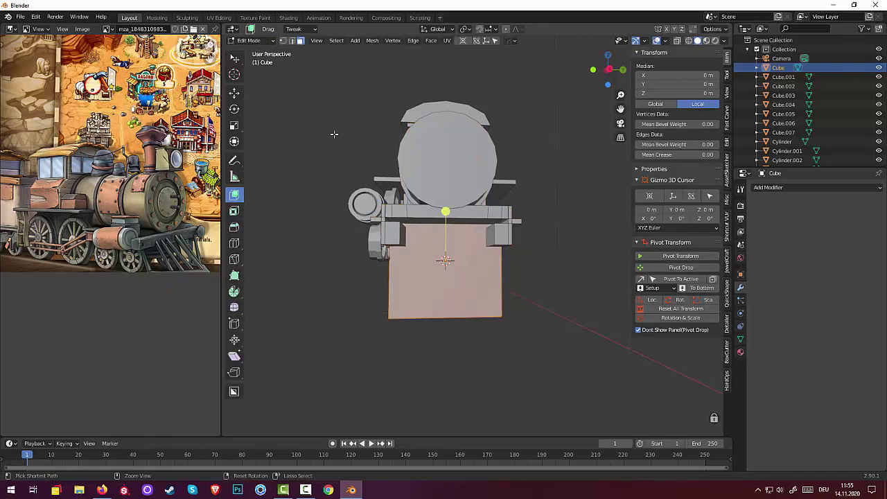
key(p)
click(345, 137)
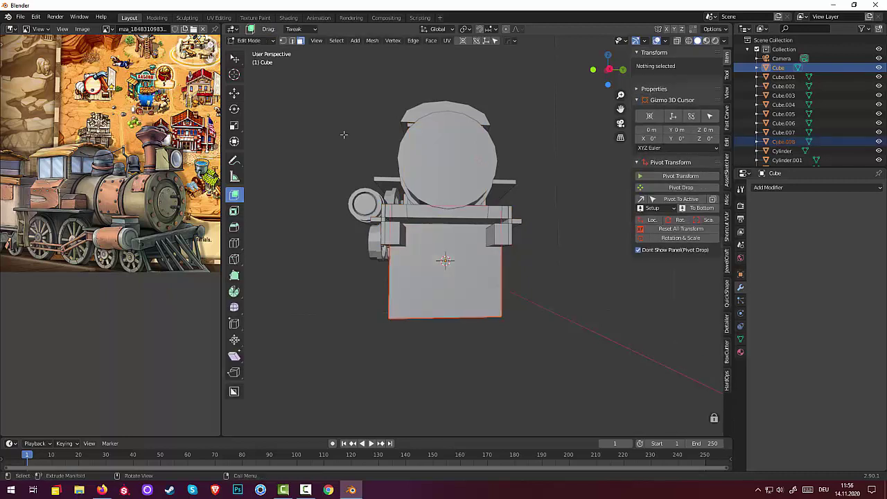
click(249, 40)
Step: Select Cube.008 and flatten it vertically to about 0.245 m tall
click(253, 50)
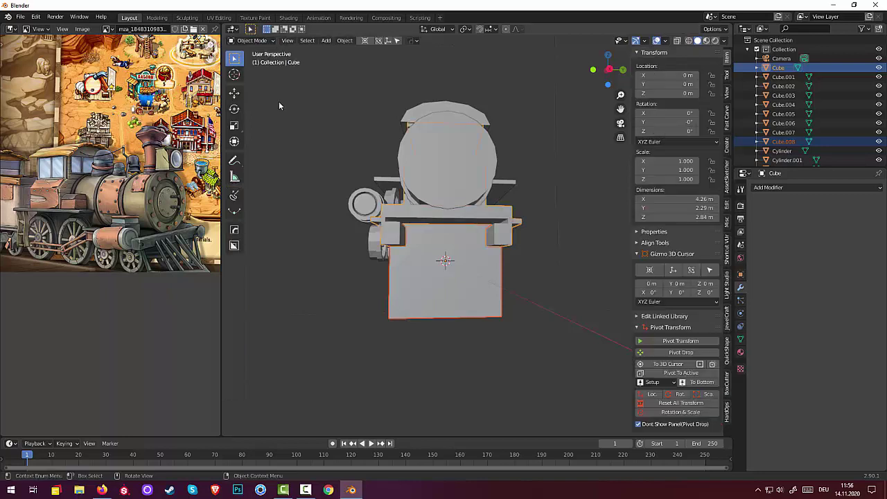
click(445, 263)
middle_drag(462, 275, 458, 254)
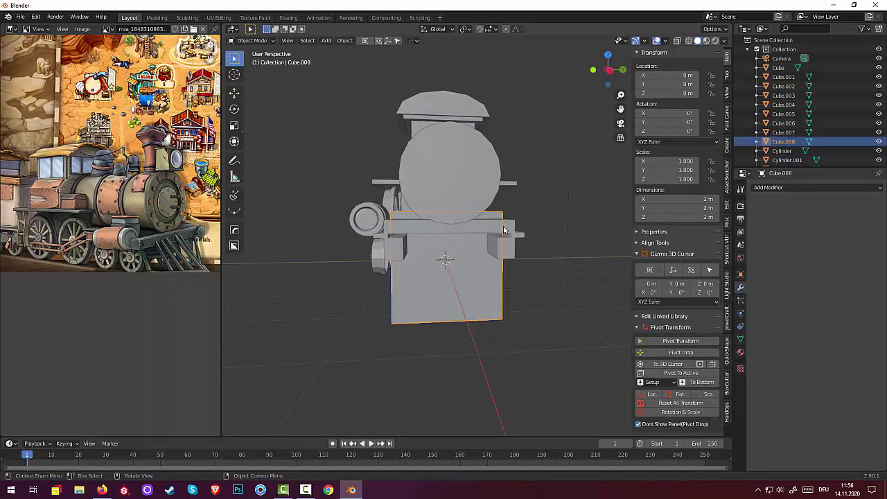
key(s)
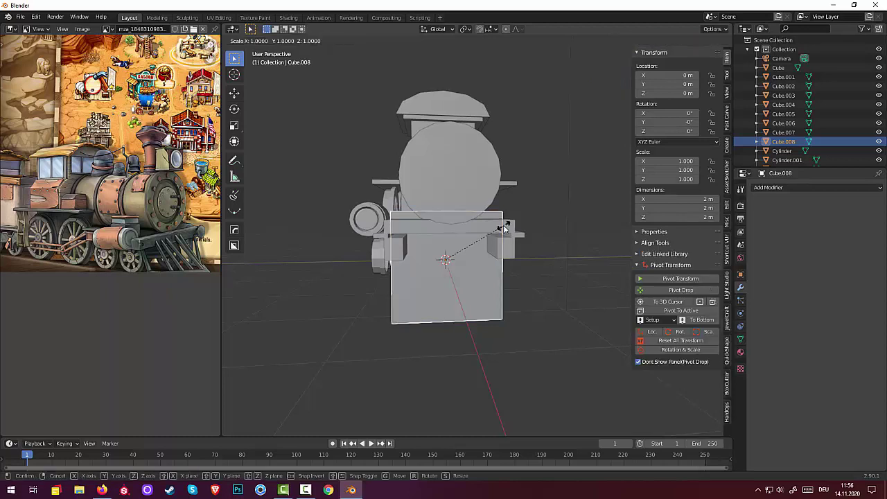
key(z)
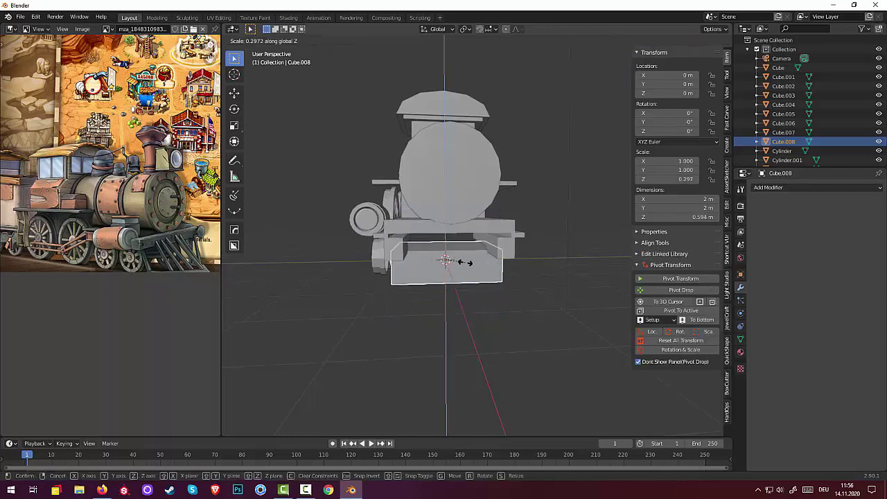
click(451, 260)
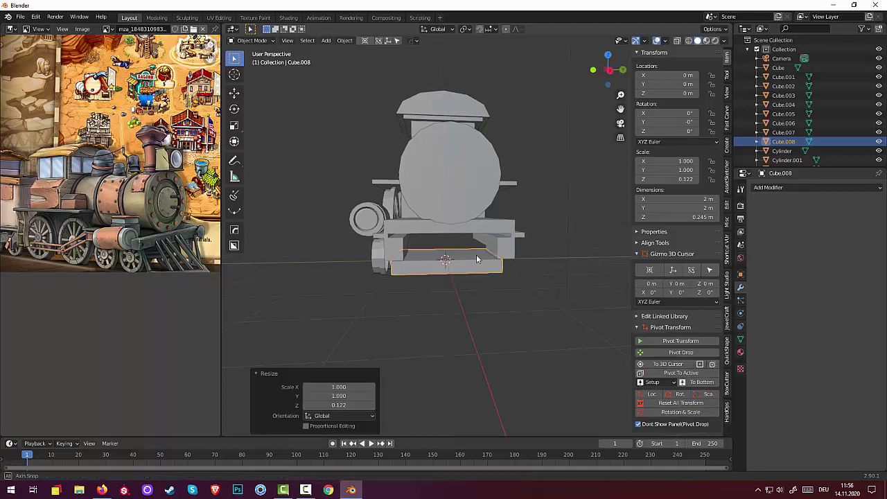
Step: Stretch the cube along Y to 2.28 m and narrow it along X to 0.237 m
mouse_move(476, 257)
middle_down()
mouse_move(415, 226)
mouse_move(426, 266)
middle_up()
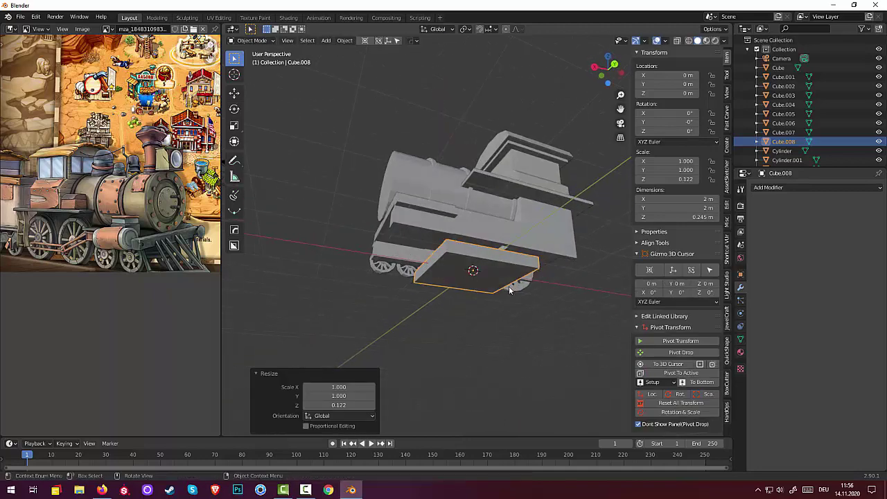
key(s)
key(y)
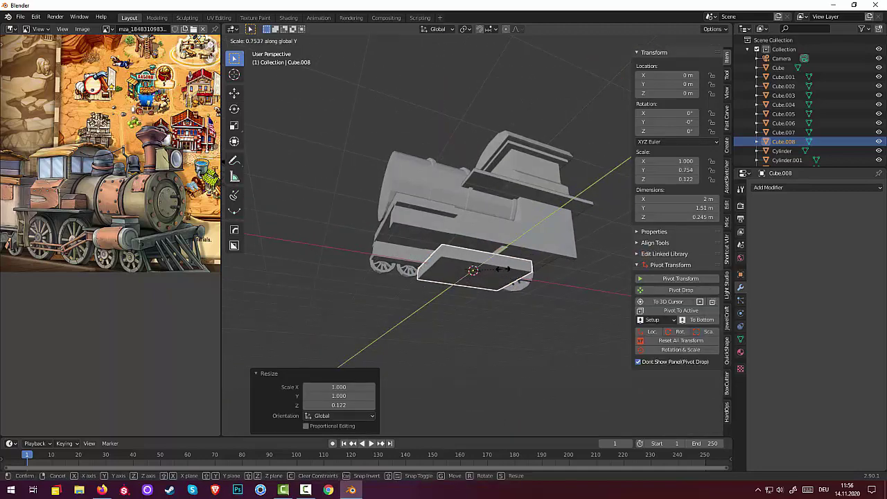
click(518, 266)
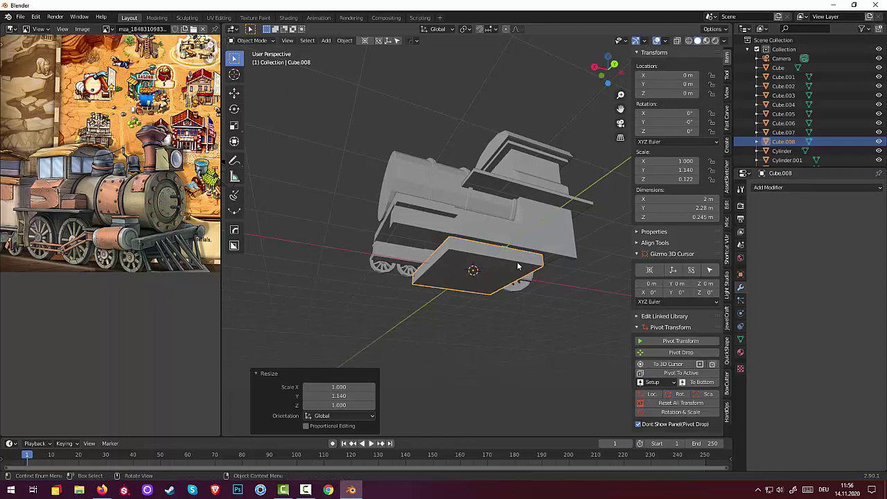
key(s)
key(x)
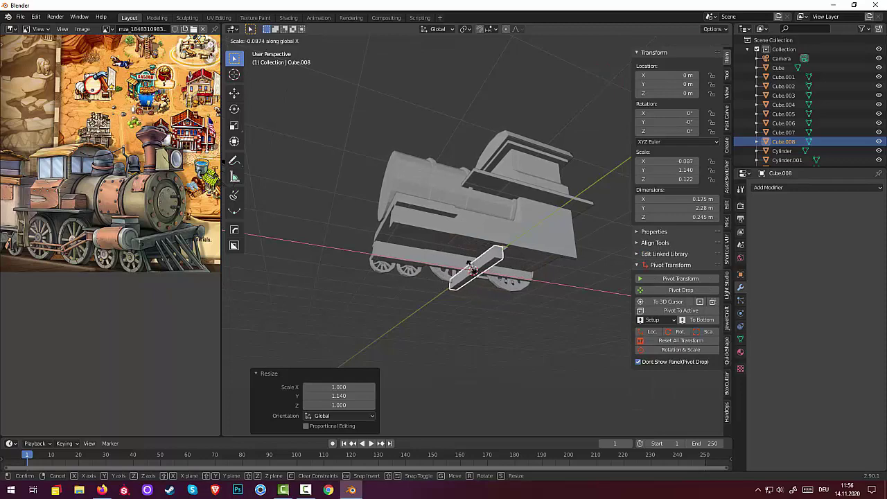
click(487, 271)
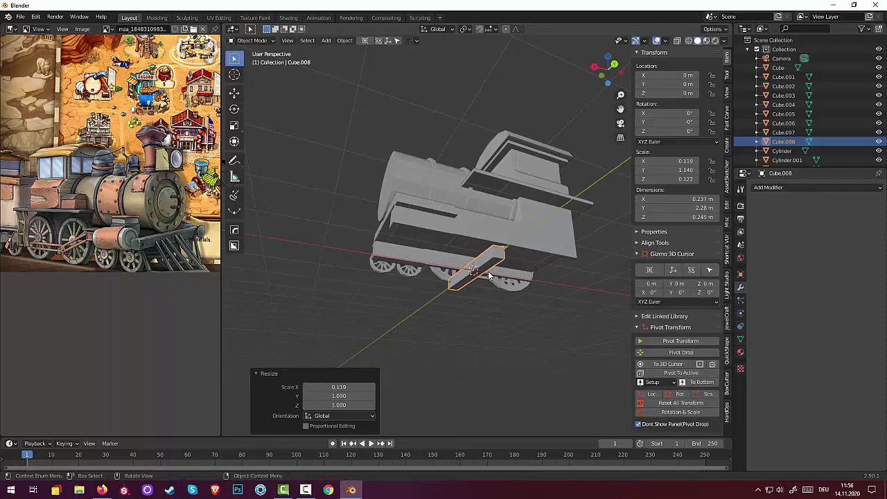
mouse_move(487, 271)
middle_down()
mouse_move(567, 303)
mouse_move(480, 319)
middle_up()
key(KP_1)
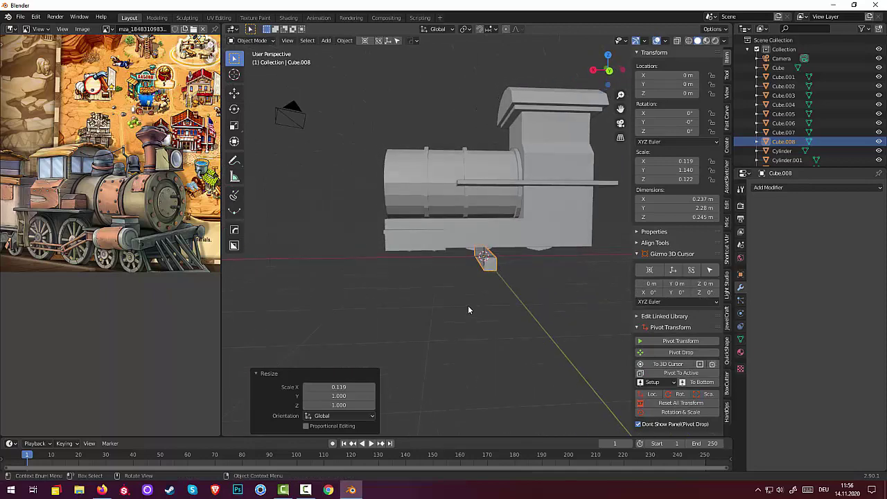
key(KP_3)
key(KP_1)
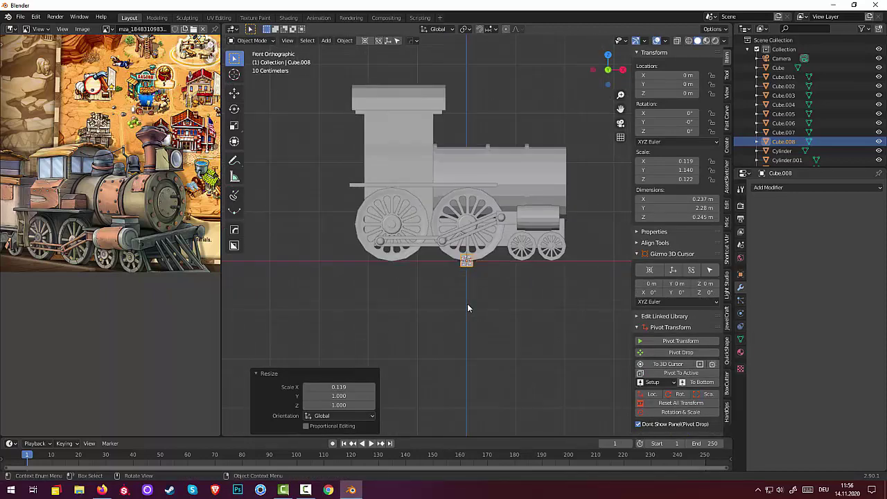
key(g)
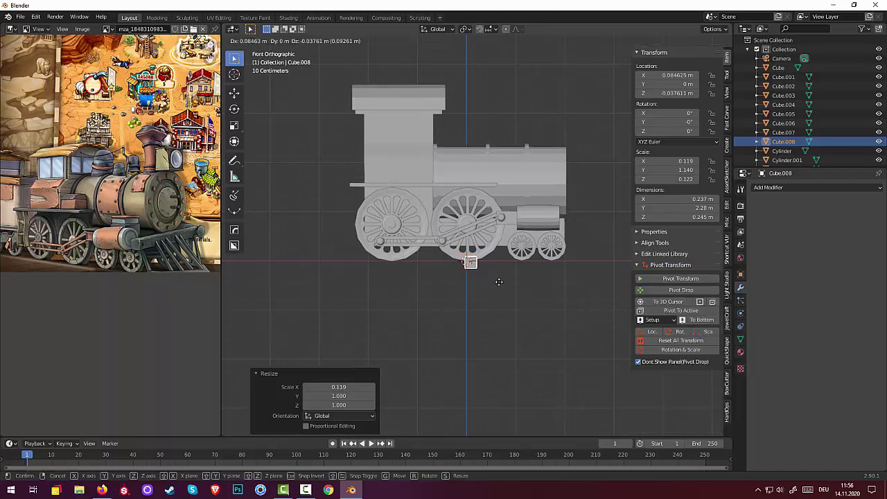
click(580, 241)
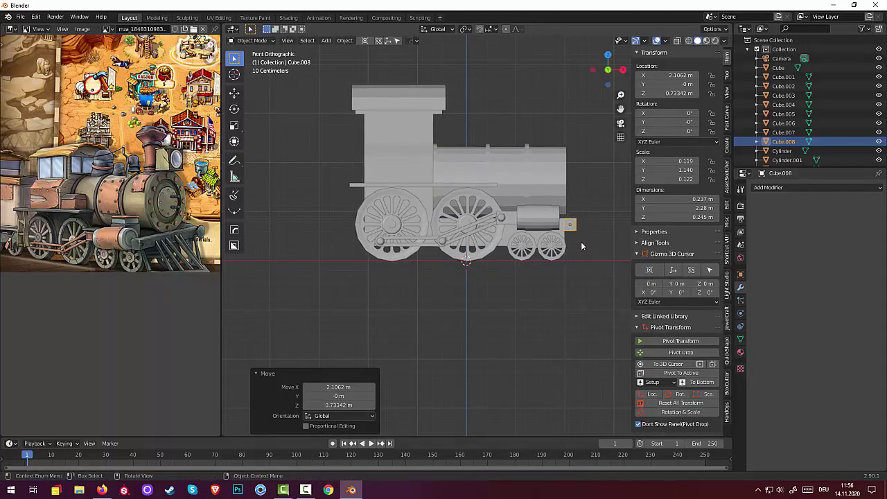
mouse_move(522, 341)
middle_down()
mouse_move(433, 331)
mouse_move(420, 388)
mouse_move(438, 346)
mouse_move(363, 352)
mouse_move(363, 276)
mouse_move(339, 286)
mouse_move(403, 279)
middle_up()
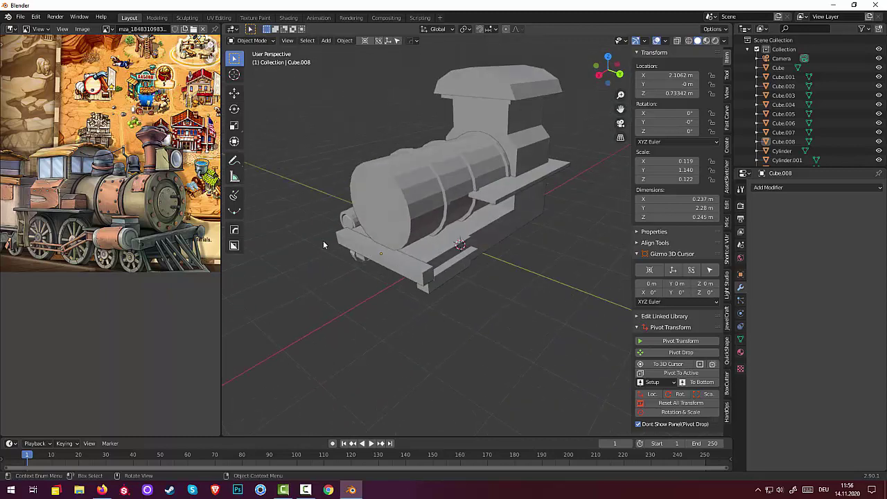
mouse_move(337, 244)
middle_down()
mouse_move(392, 279)
mouse_move(420, 245)
mouse_move(436, 256)
mouse_move(513, 247)
mouse_move(504, 277)
mouse_move(519, 220)
middle_up()
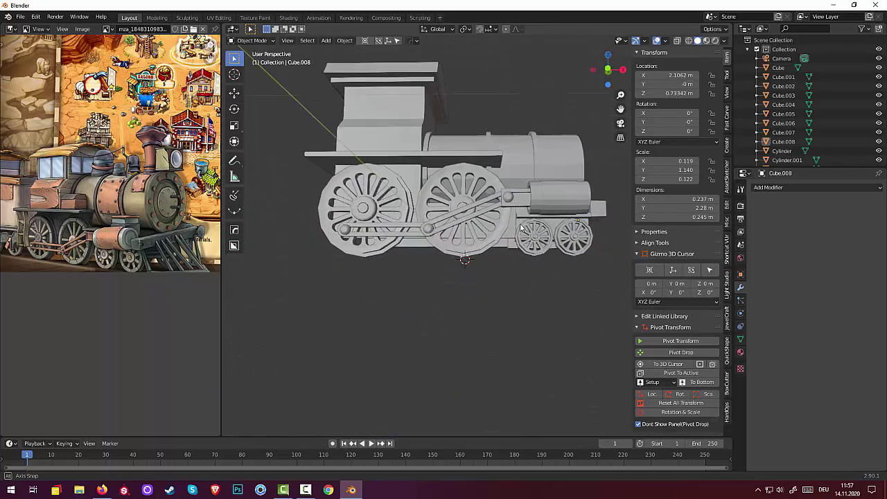
Step: Join the two drive wheels and two small front wheels into one object
click(484, 249)
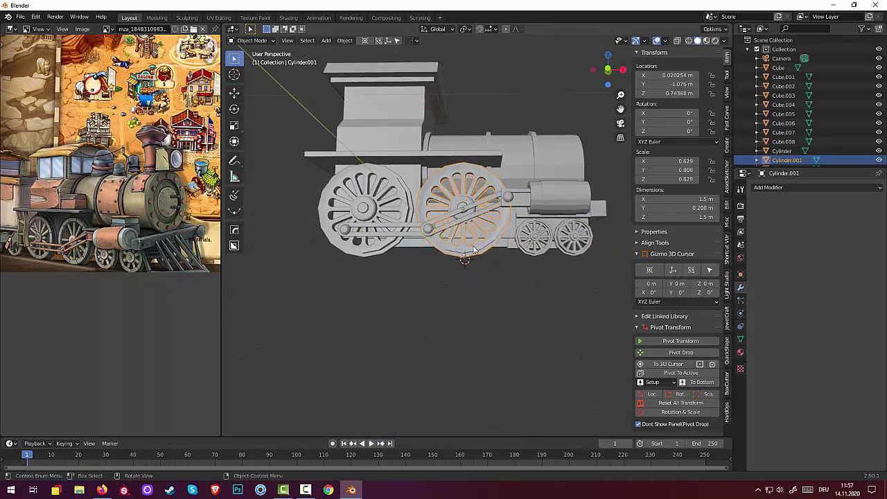
shift+click(379, 248)
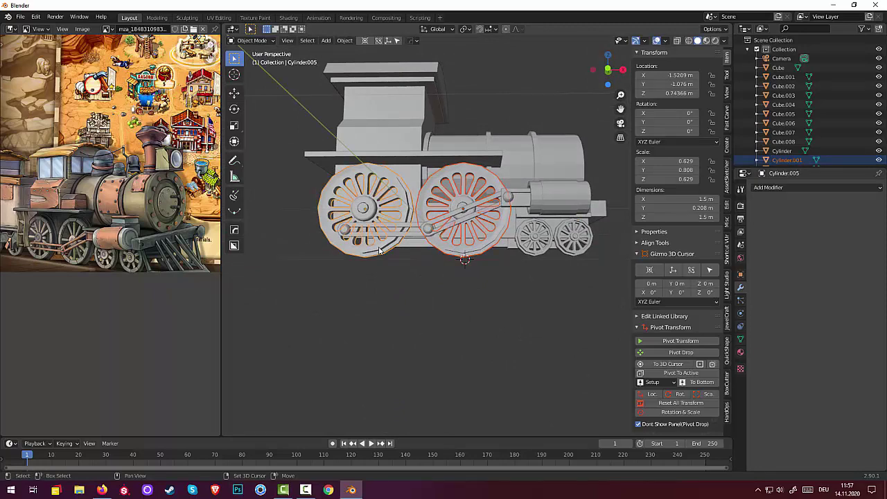
shift+click(525, 248)
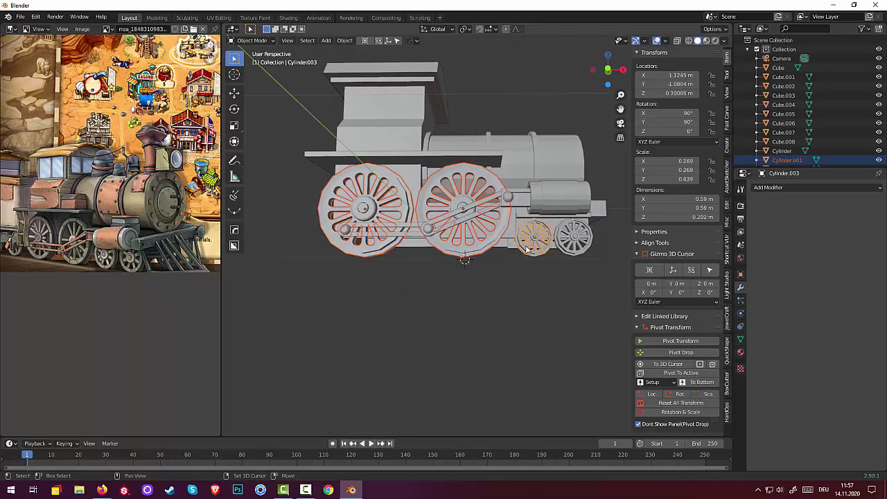
shift+click(574, 249)
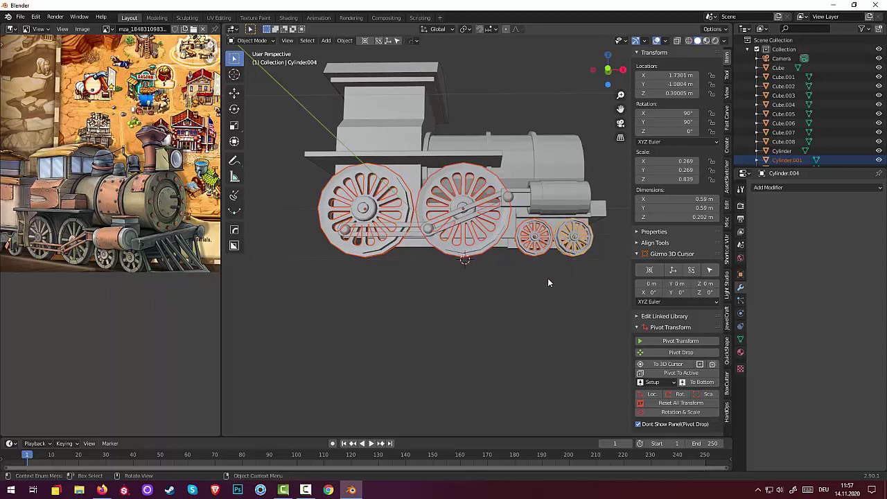
click(252, 40)
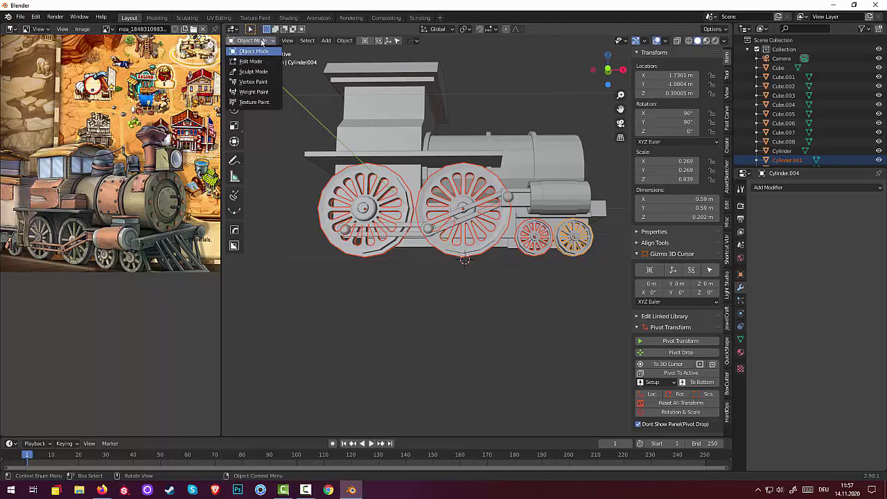
click(344, 40)
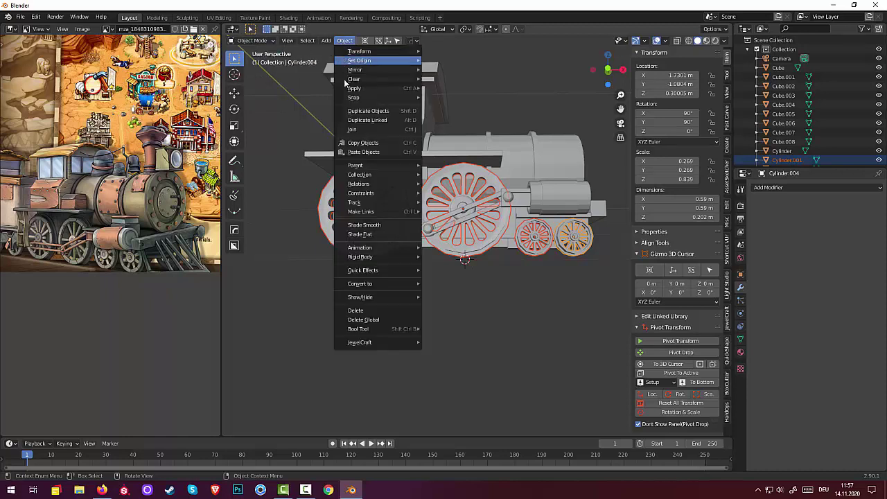
click(358, 131)
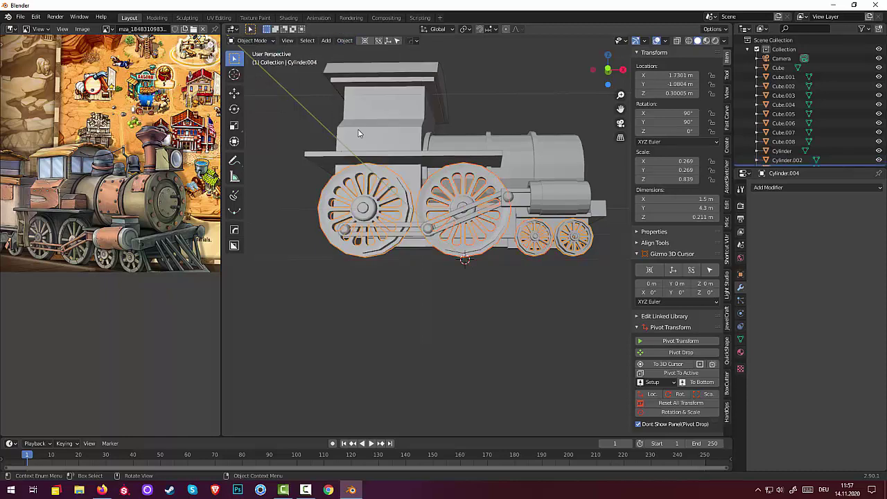
Step: Move the joined wheels' origin to the 3D cursor at the world centre
click(394, 277)
mouse_move(460, 284)
middle_down()
mouse_move(447, 319)
mouse_move(452, 305)
middle_up()
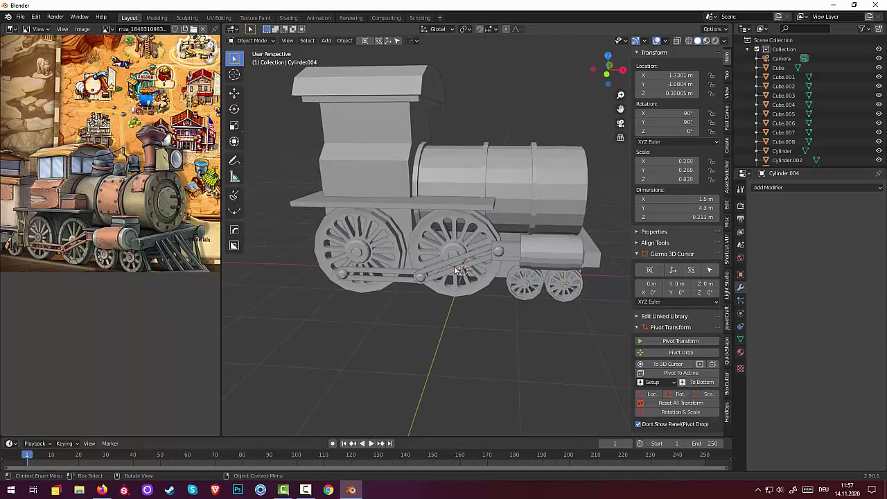
click(464, 290)
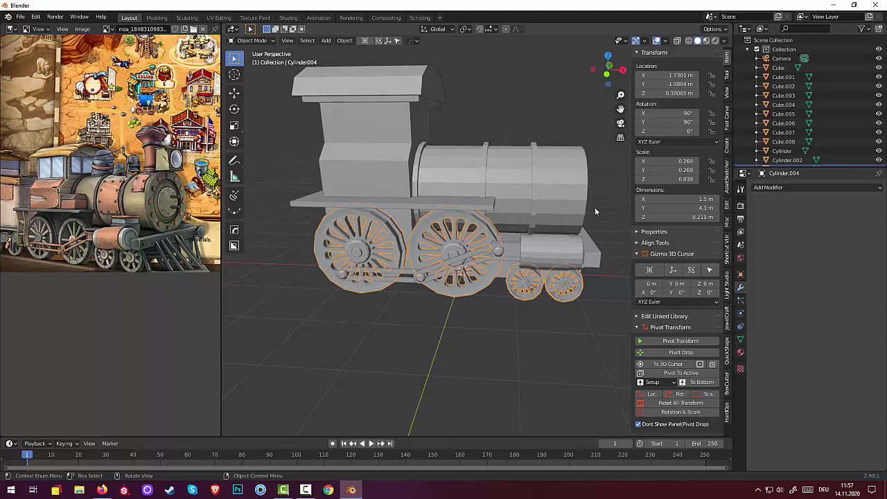
click(345, 40)
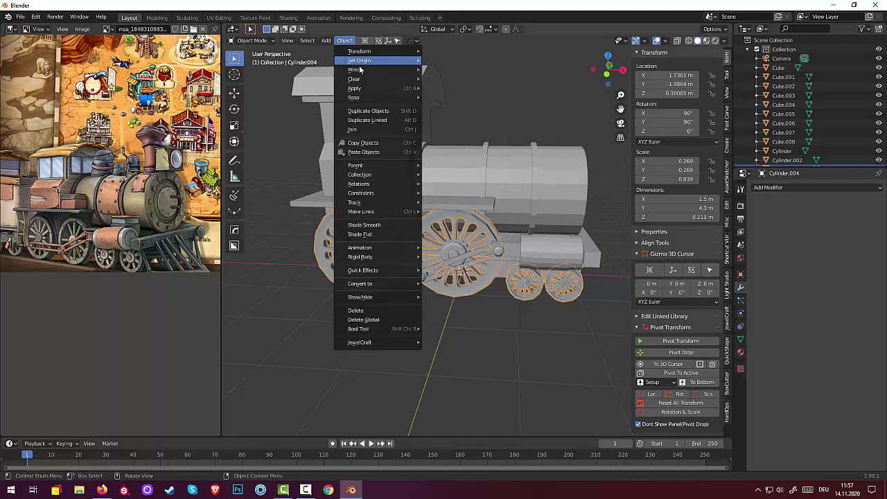
mouse_move(359, 61)
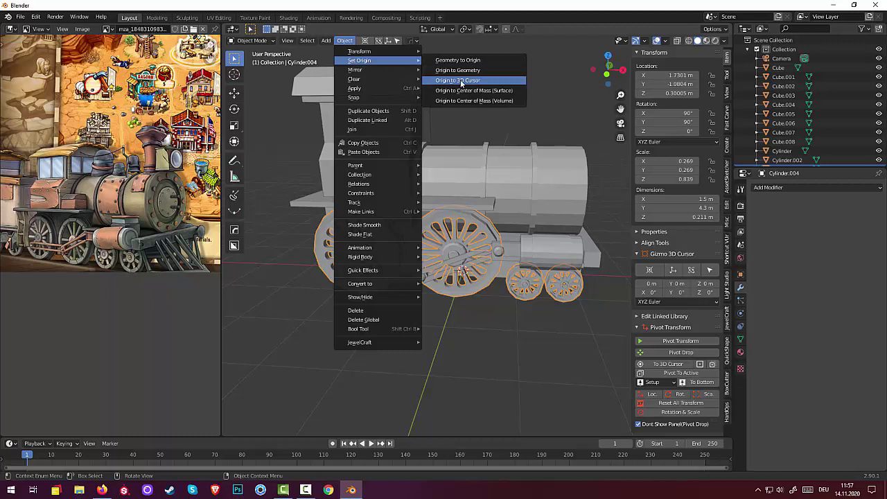
click(461, 82)
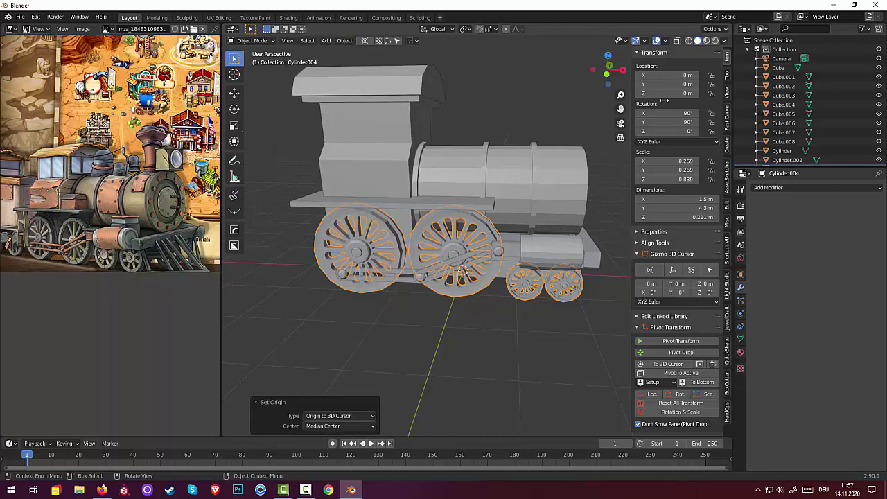
Step: Apply the wheels' rotation and scale, then add a Mirror modifier on Axis Y only
click(680, 411)
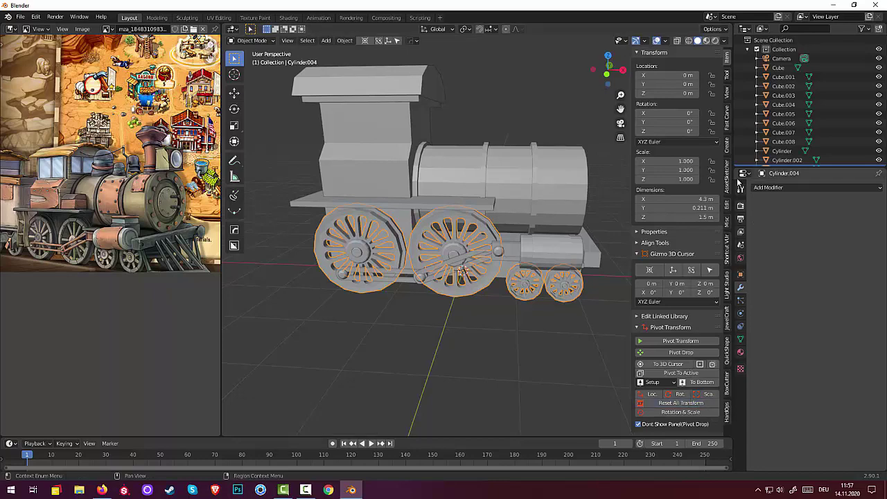
click(766, 187)
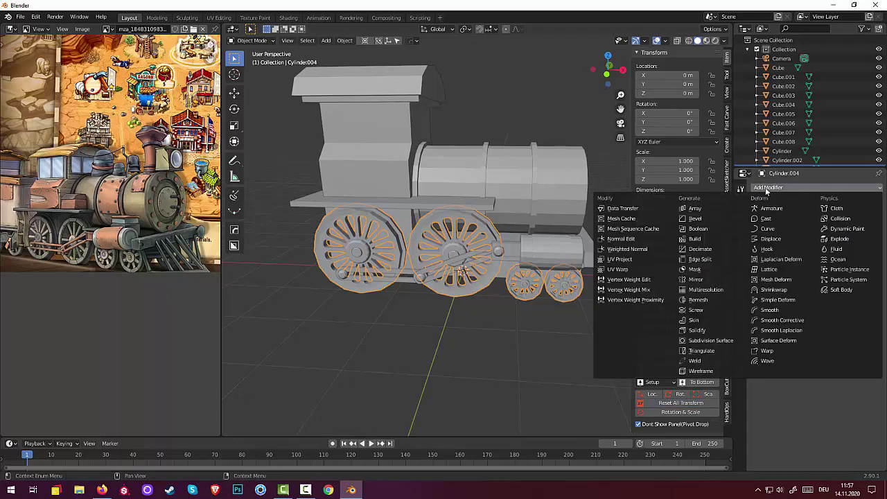
click(705, 279)
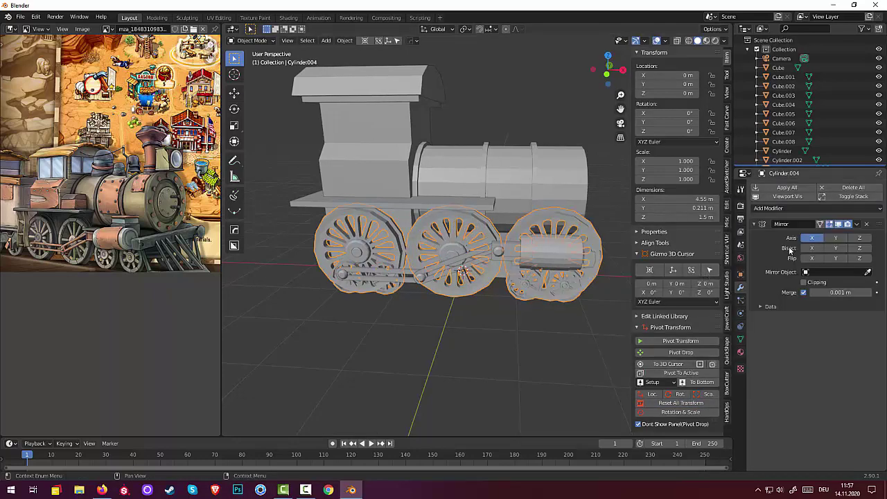
click(834, 238)
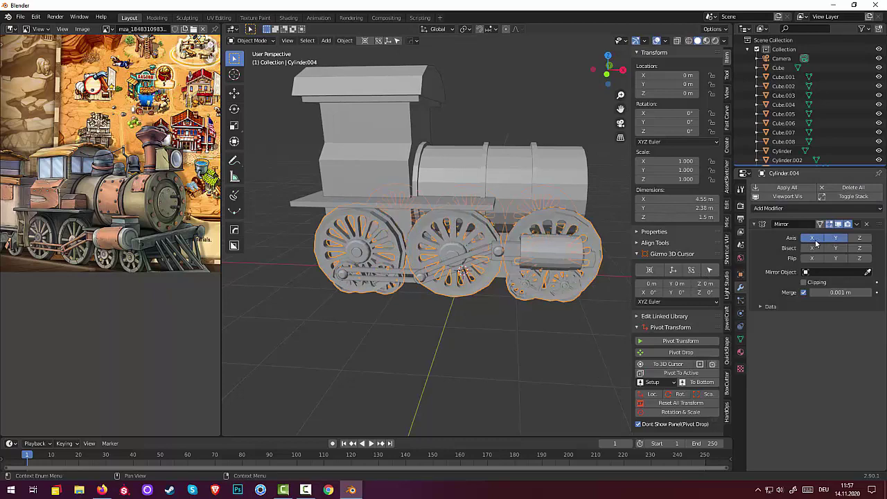
click(815, 240)
Step: Orbit around the locomotive to check the wheels mirrored on the far side
mouse_move(556, 352)
middle_down()
mouse_move(370, 337)
mouse_move(340, 348)
mouse_move(425, 409)
mouse_move(465, 374)
mouse_move(470, 340)
mouse_move(465, 351)
mouse_move(510, 331)
mouse_move(538, 349)
mouse_move(494, 356)
mouse_move(475, 370)
mouse_move(430, 289)
middle_up()
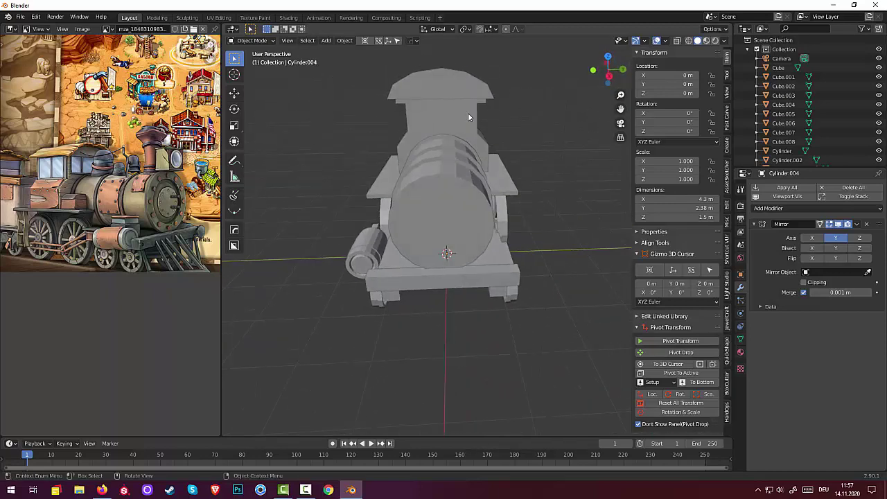
middle_drag(468, 116, 448, 122)
click(506, 126)
mouse_move(507, 126)
middle_down()
mouse_move(547, 159)
mouse_move(607, 149)
mouse_move(485, 173)
middle_up()
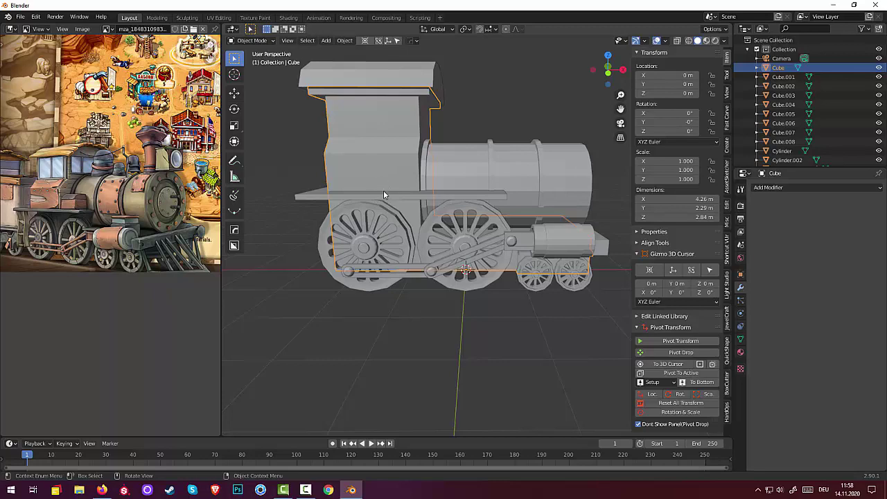
Step: Select the coupling rod, crank pin, connecting rods, piston part and piston cylinder together
mouse_move(383, 189)
middle_down()
mouse_move(348, 250)
mouse_move(309, 247)
mouse_move(436, 246)
mouse_move(437, 232)
mouse_move(415, 241)
middle_up()
click(391, 248)
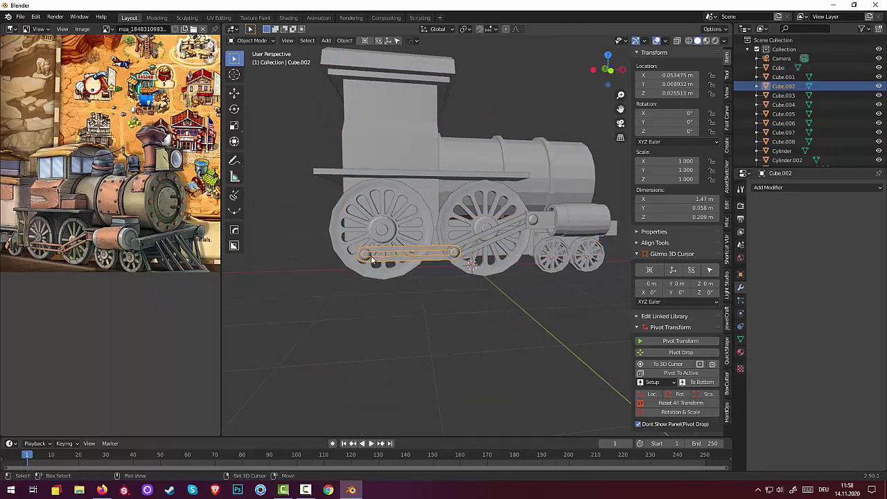
shift+click(367, 257)
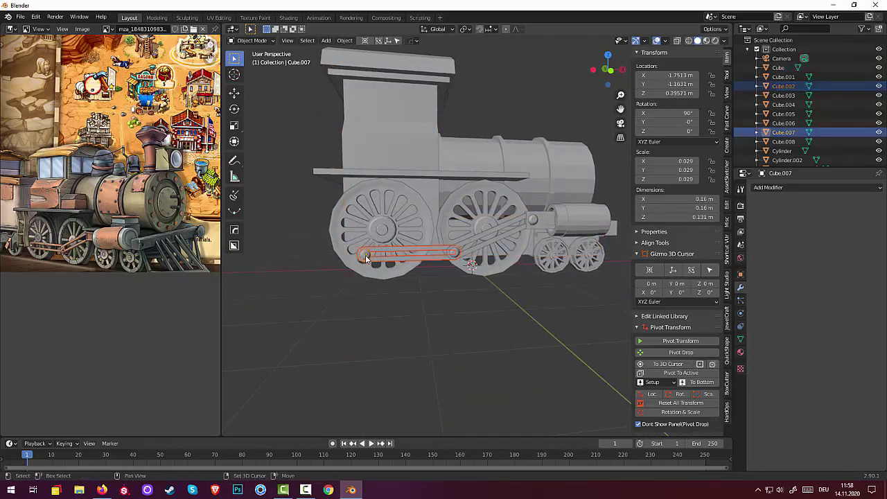
shift+click(463, 248)
shift+click(480, 244)
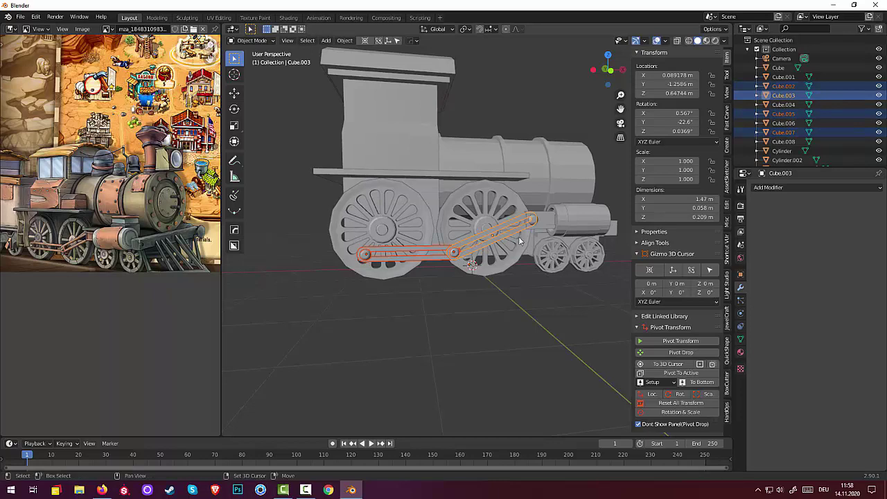
shift+click(533, 220)
shift+click(542, 220)
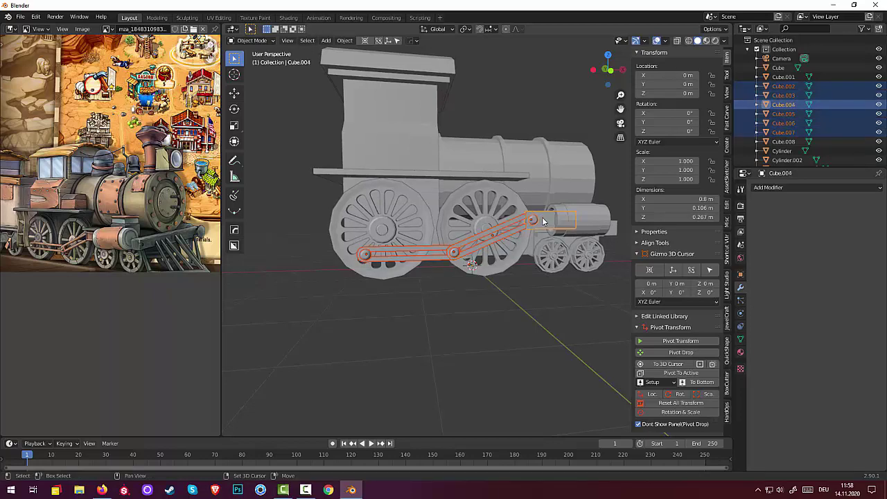
shift+click(563, 234)
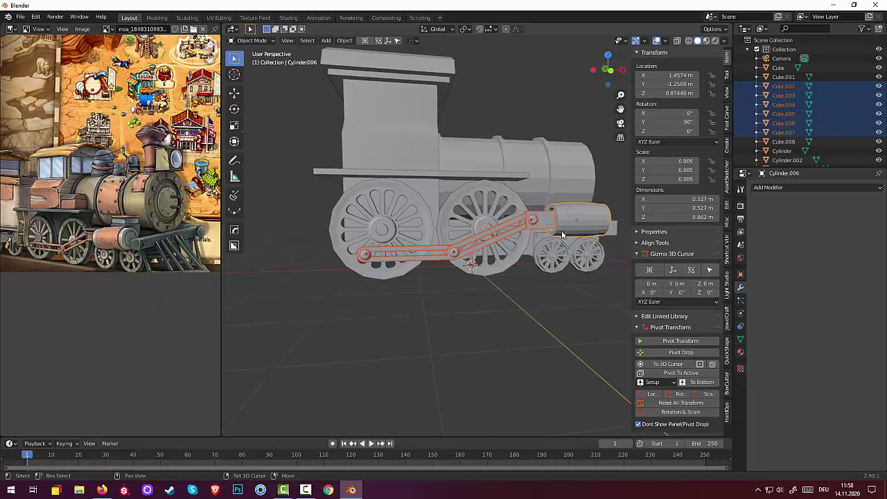
middle_drag(566, 242, 501, 269)
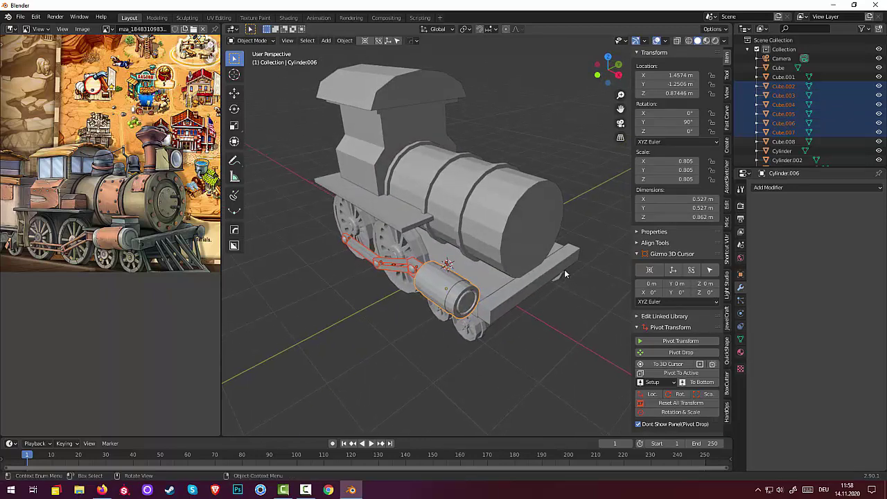
Step: Join the selected rod and piston parts into one object, Cylinder.006
click(252, 40)
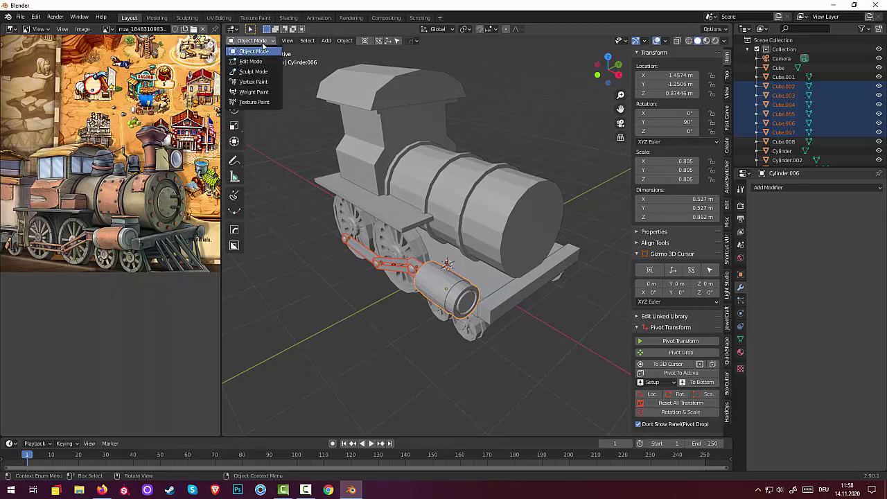
click(346, 41)
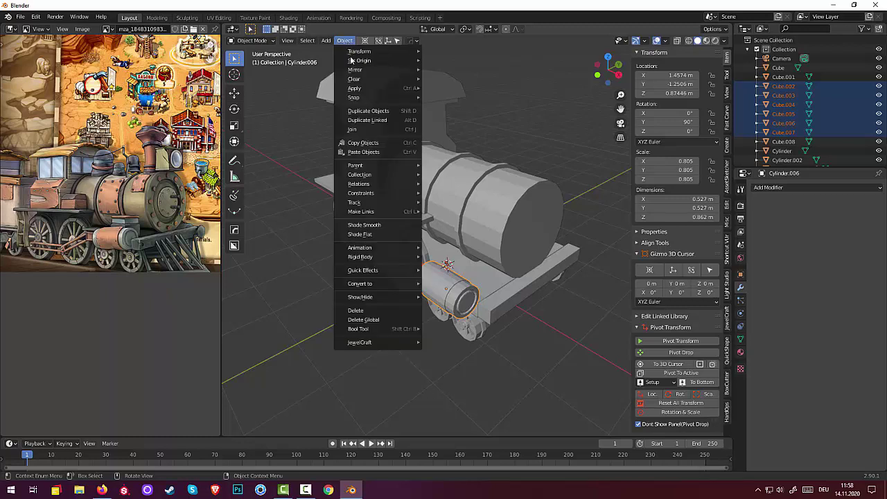
click(360, 130)
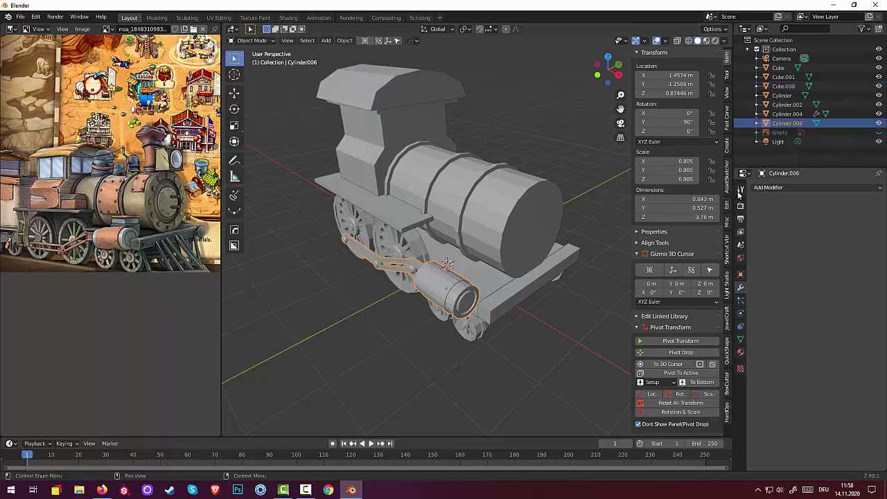
click(344, 40)
mouse_move(359, 60)
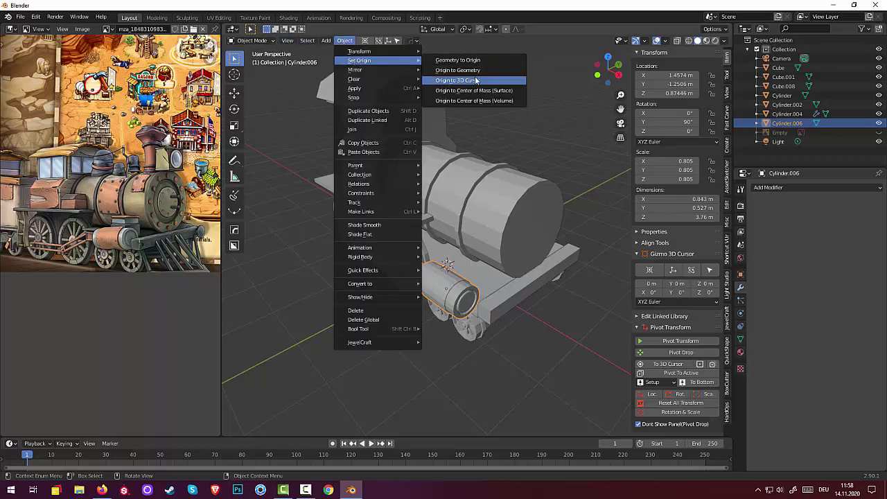
Step: Centre the rod assembly's origin, apply rotation and scale, and mirror it on Axis Y only
click(474, 80)
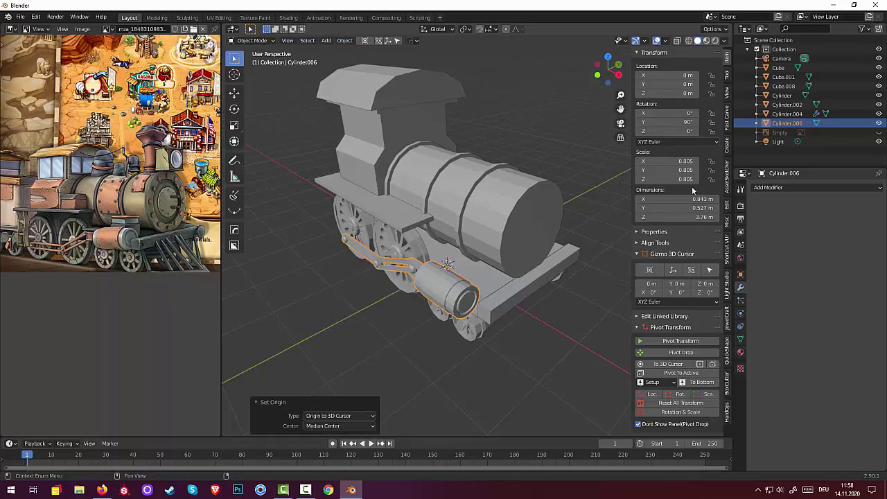
click(697, 403)
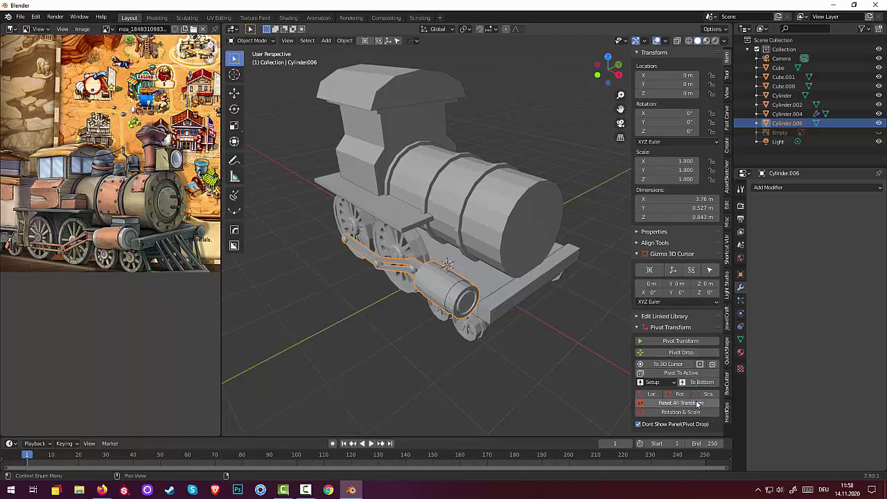
click(763, 189)
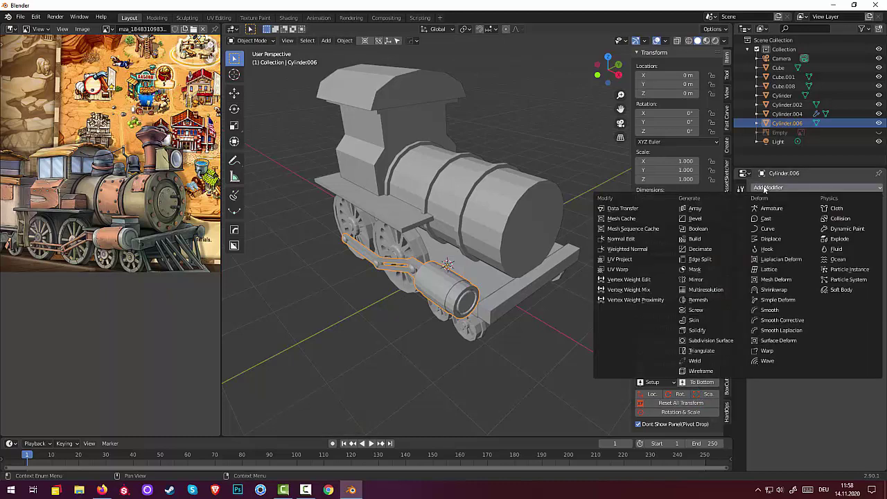
click(707, 281)
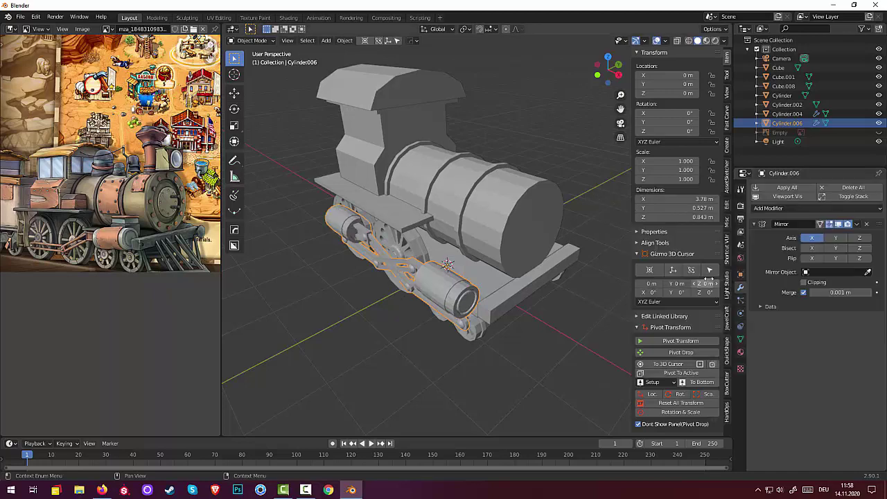
click(834, 239)
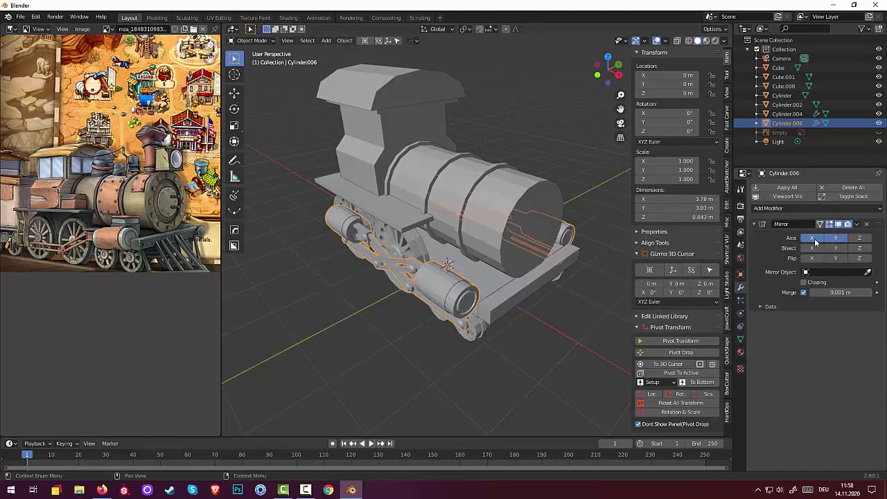
click(812, 238)
Step: Deselect and orbit around to check the rods on both sides of the locomotive
click(594, 360)
mouse_move(594, 360)
alt+middle_down()
mouse_move(520, 337)
mouse_move(535, 328)
alt+middle_up()
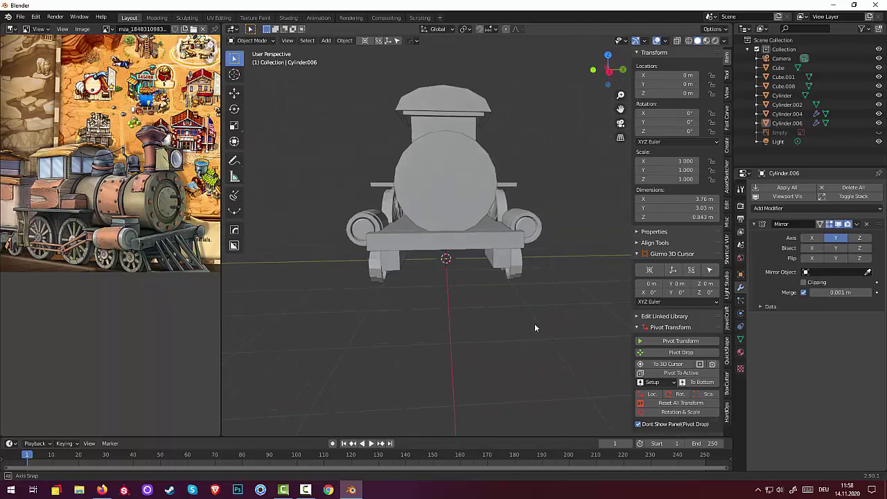
middle_drag(534, 327, 501, 149)
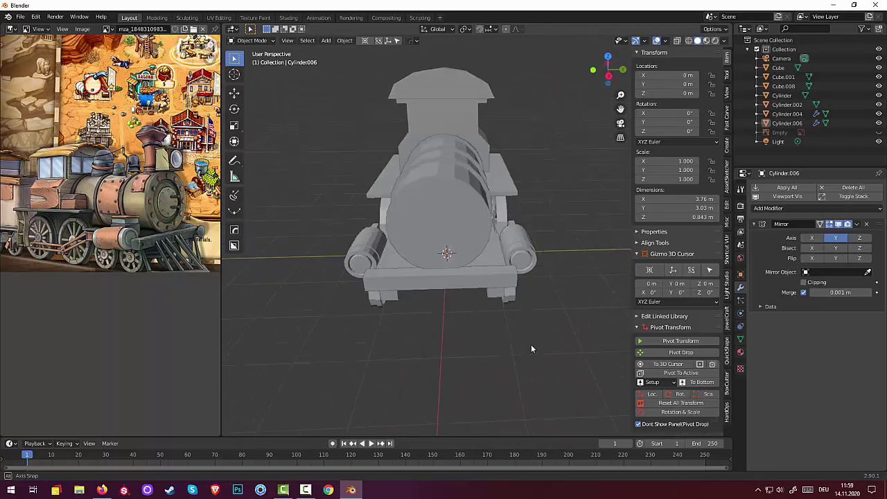
mouse_move(469, 124)
middle_down()
mouse_move(455, 122)
mouse_move(485, 107)
mouse_move(489, 151)
middle_up()
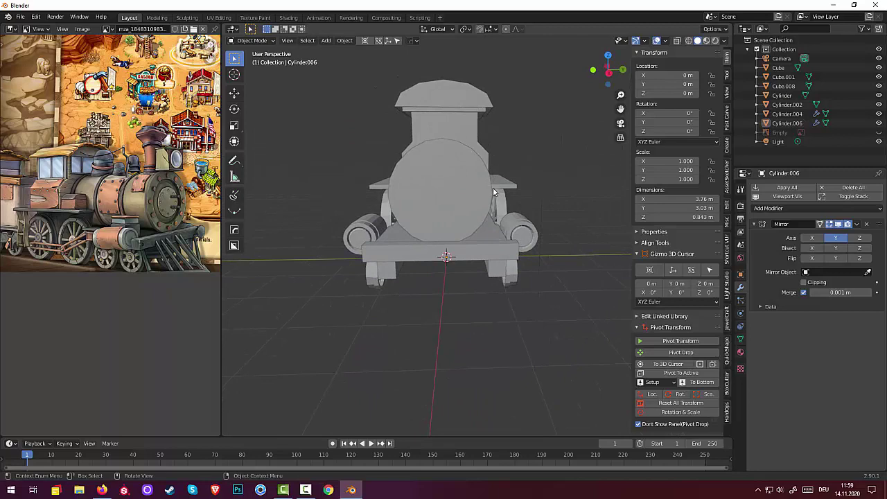
mouse_move(494, 193)
middle_down()
mouse_move(588, 190)
mouse_move(585, 179)
mouse_move(511, 201)
mouse_move(525, 222)
mouse_move(546, 219)
middle_up()
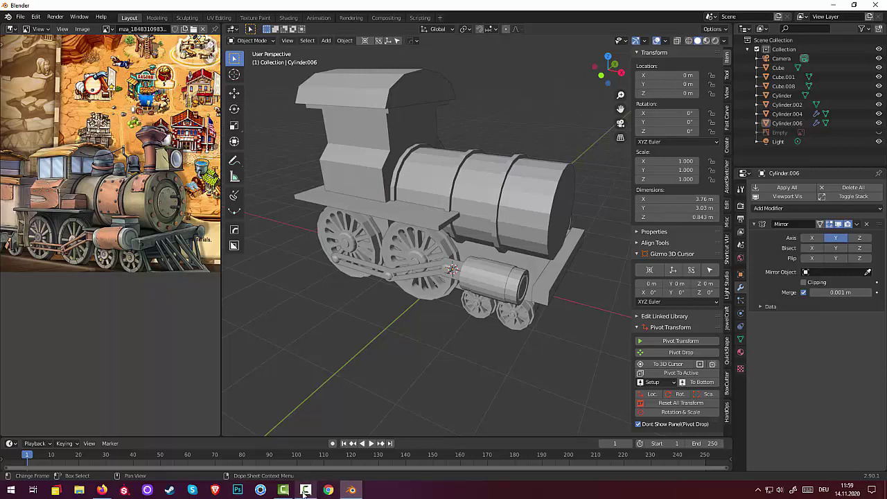
Step: Extrude the rear base face outward twice, about 0.3 m, lengthening the back platform
click(306, 491)
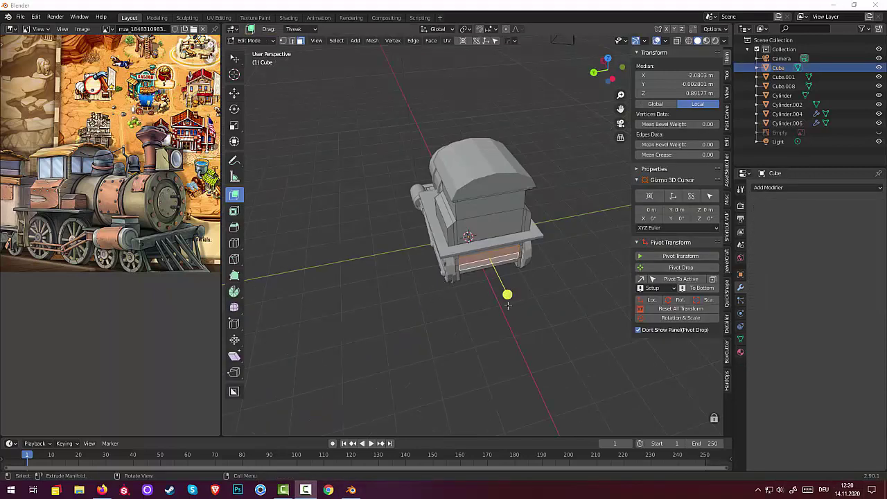
middle_drag(507, 305, 562, 269)
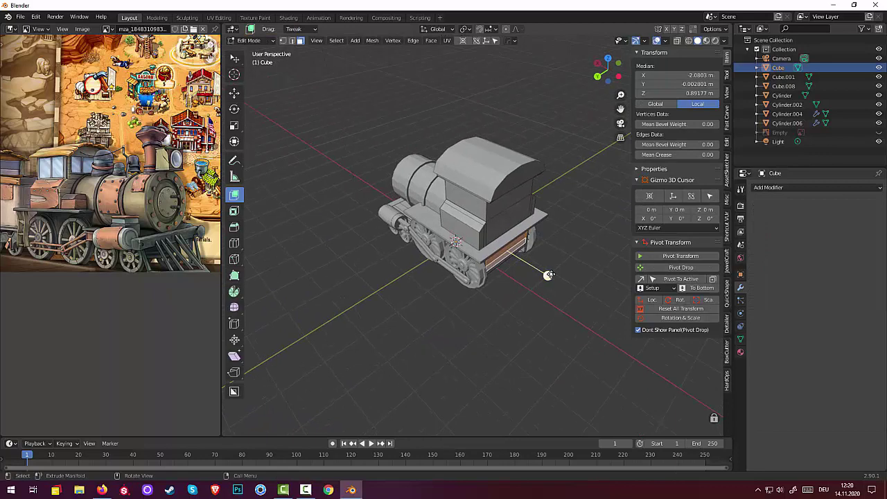
drag(548, 275, 560, 278)
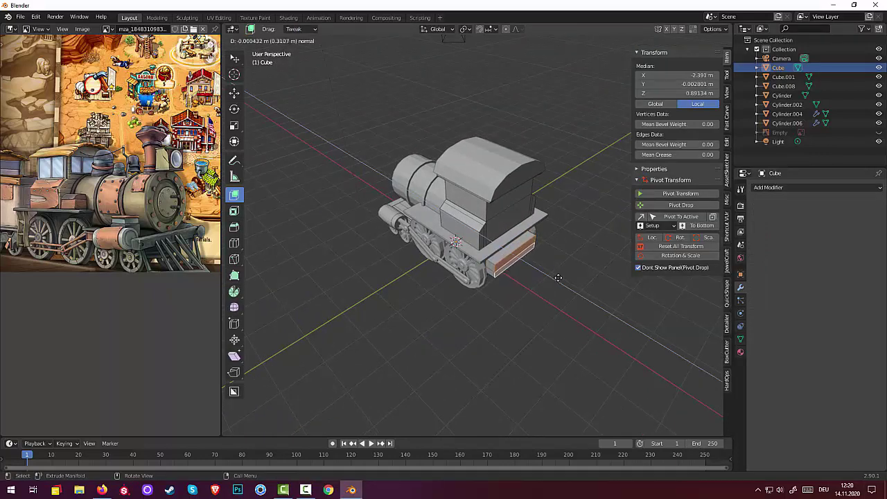
click(554, 276)
mouse_move(554, 276)
middle_down()
mouse_move(529, 249)
mouse_move(550, 234)
mouse_move(515, 248)
middle_up()
click(516, 246)
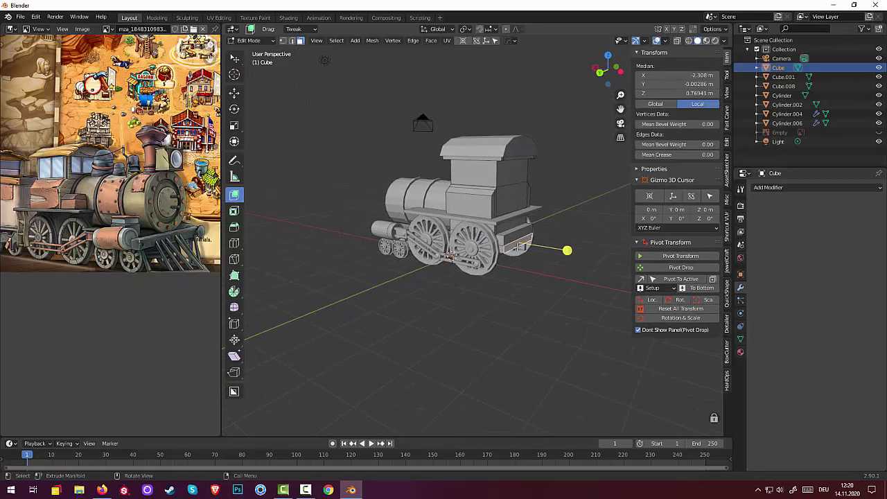
key(e)
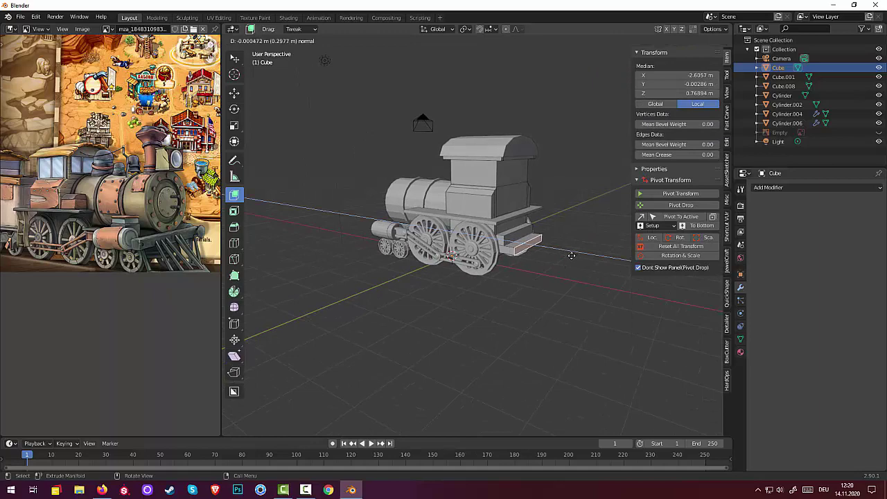
click(567, 254)
mouse_move(539, 279)
middle_down()
mouse_move(603, 281)
mouse_move(584, 265)
mouse_move(574, 283)
mouse_move(469, 291)
mouse_move(477, 275)
middle_up()
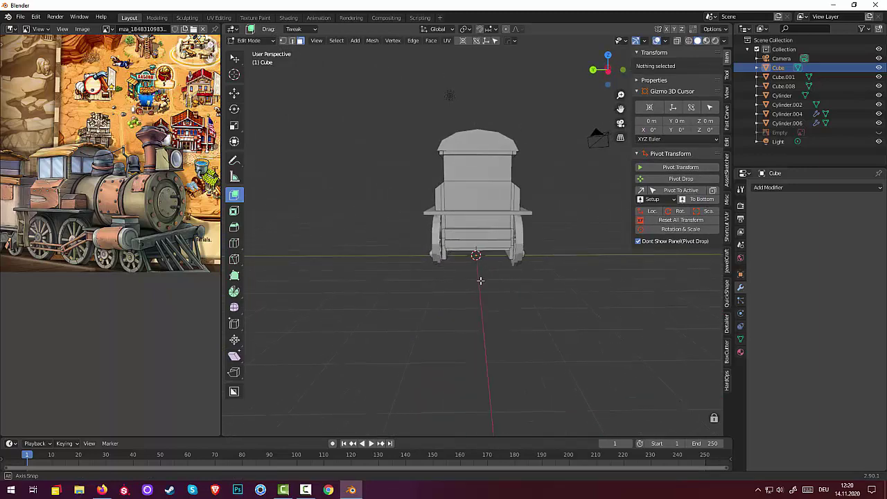
Step: Inset the lower and upper rear cab faces with depth so they recess as panels
click(470, 198)
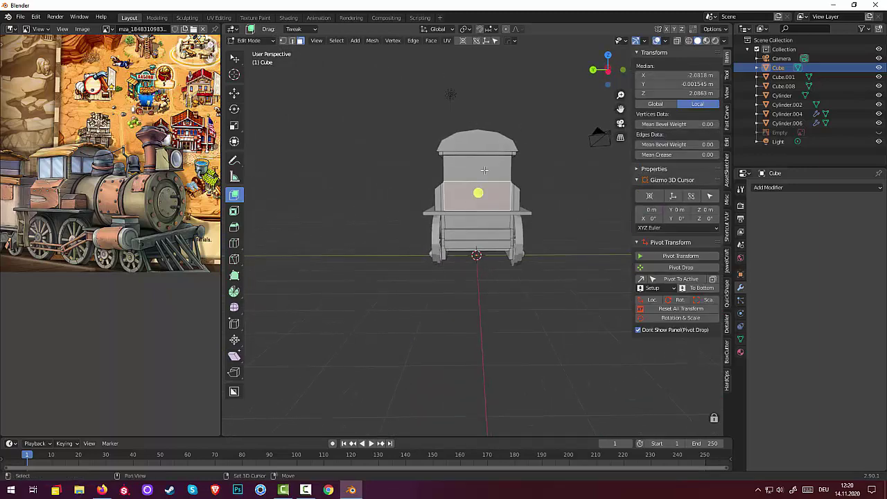
ctrl+click(478, 184)
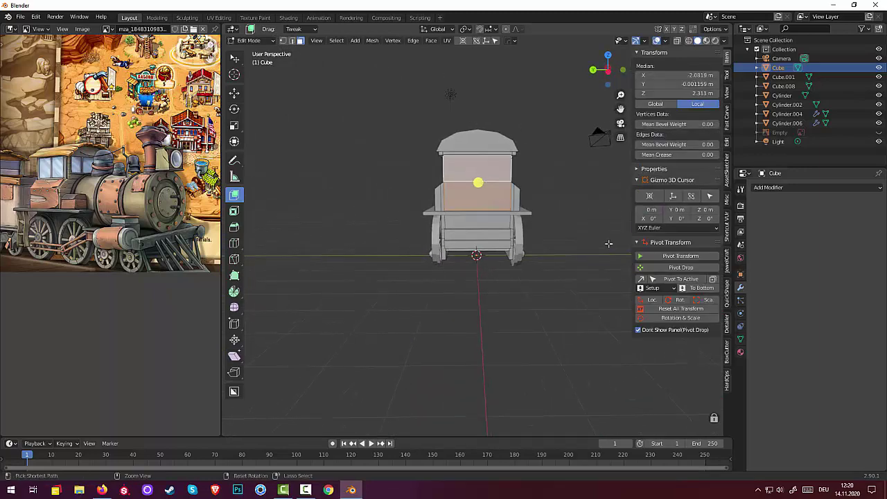
key(i)
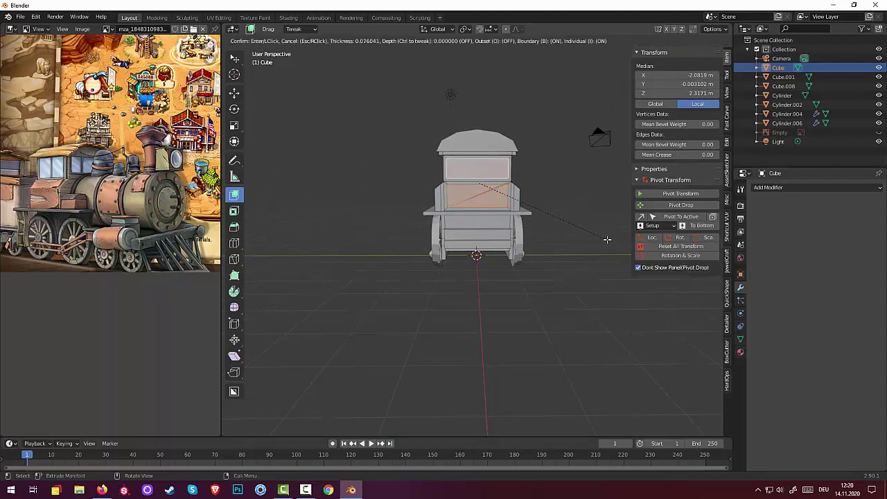
key(ctrl)
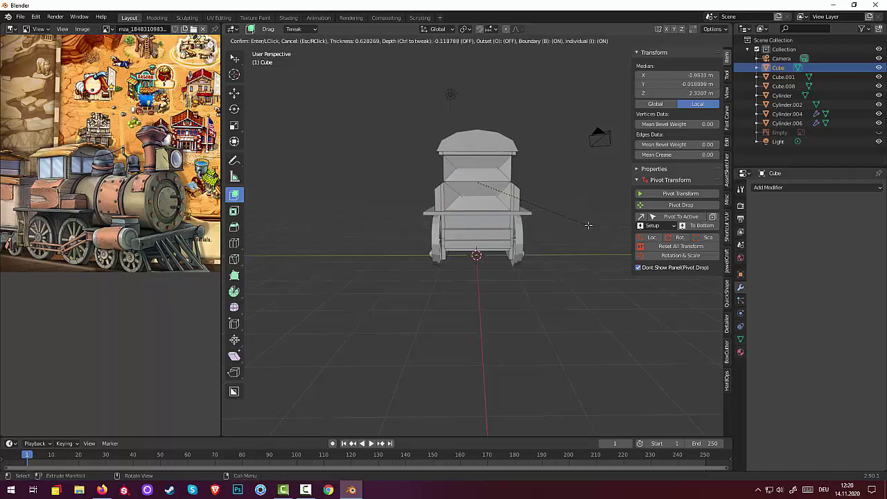
click(588, 224)
Step: Add centred vertical loop cuts dividing the cab's rear panel down the middle
middle_drag(568, 251, 492, 206)
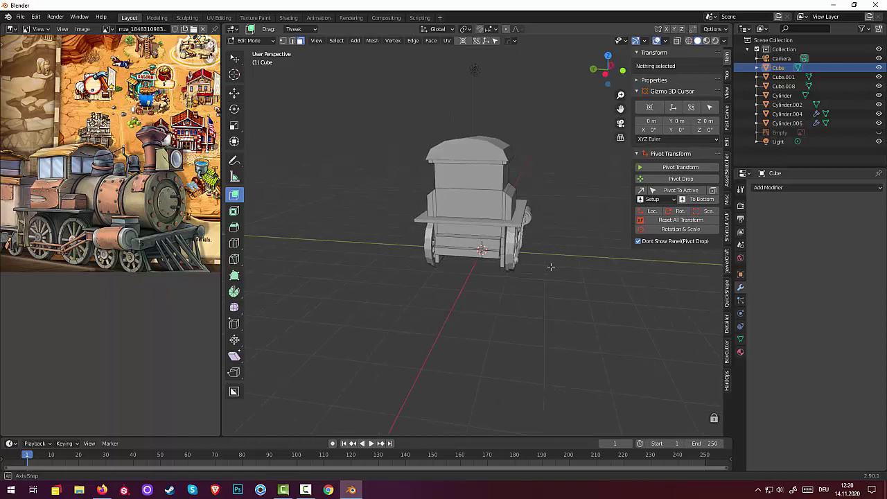
click(483, 189)
ctrl+click(480, 185)
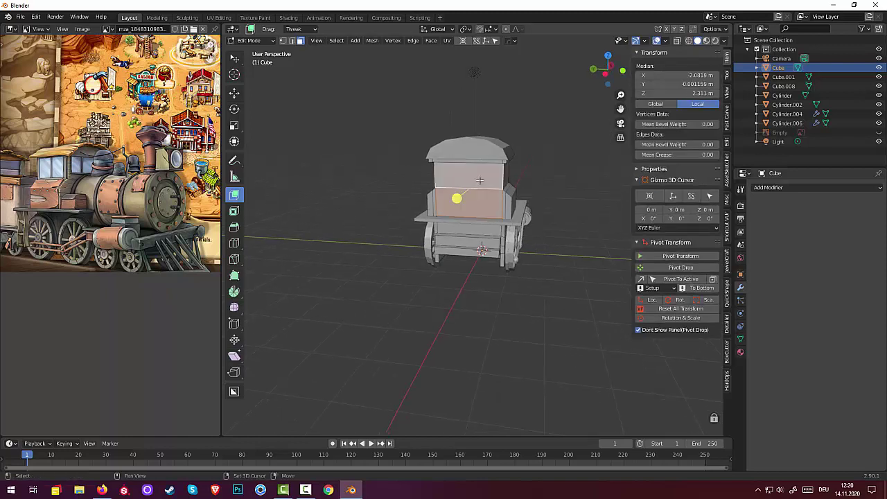
key(ctrl+r)
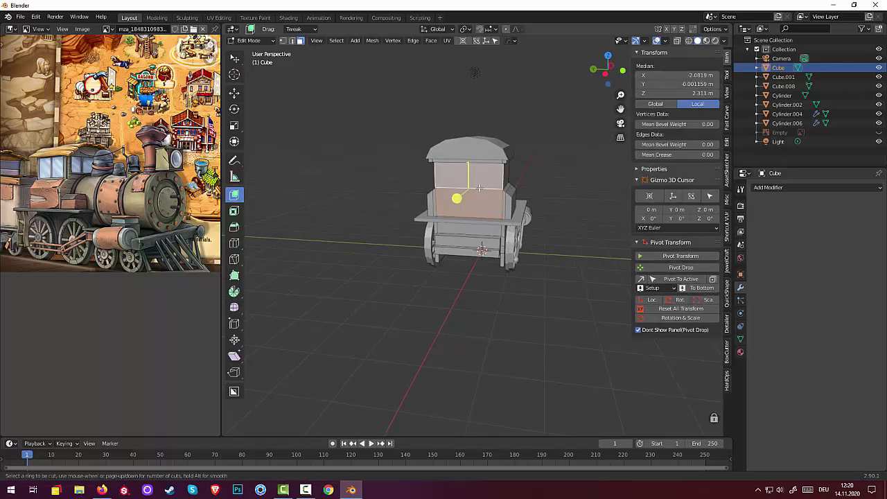
click(479, 187)
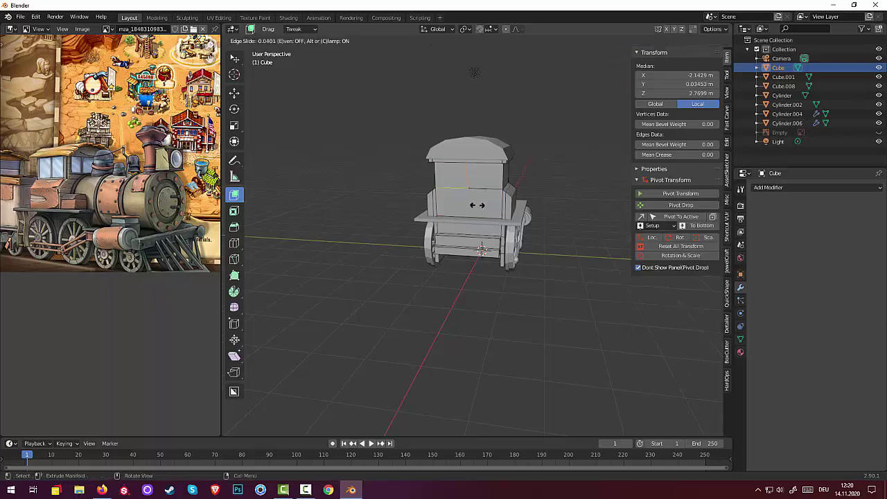
right_click(480, 206)
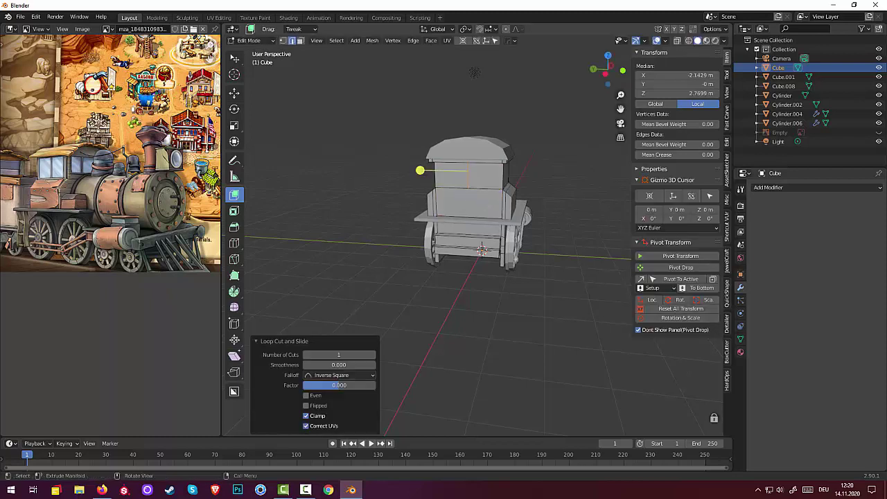
click(478, 205)
key(ctrl)
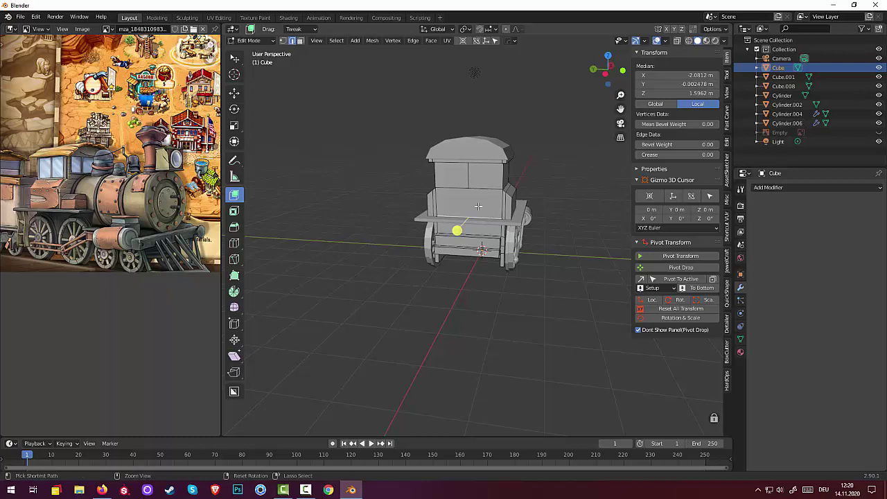
key(ctrl+r)
click(476, 200)
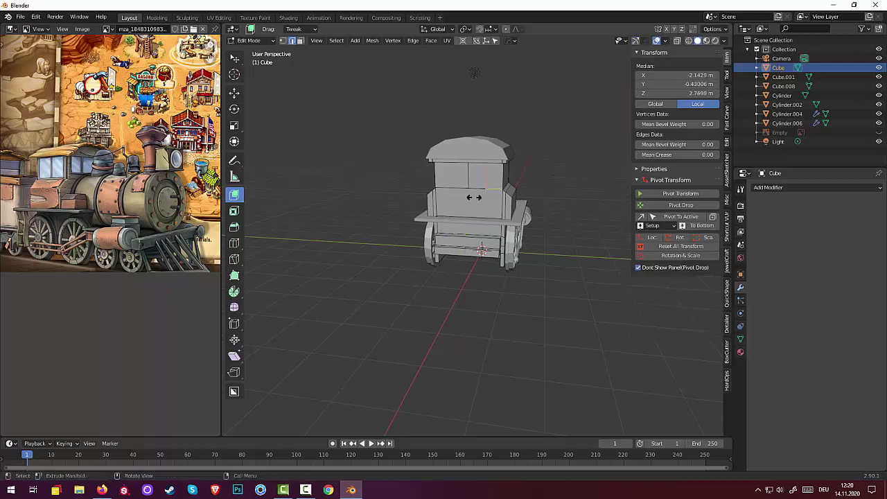
right_click(480, 222)
Step: Switch to face selection mode and clear the selection on the cab's rear
click(571, 234)
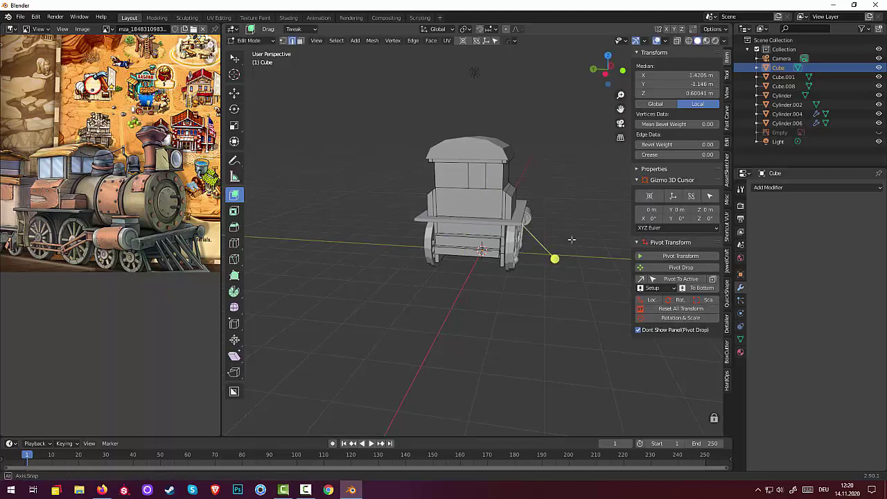
ctrl+click(570, 235)
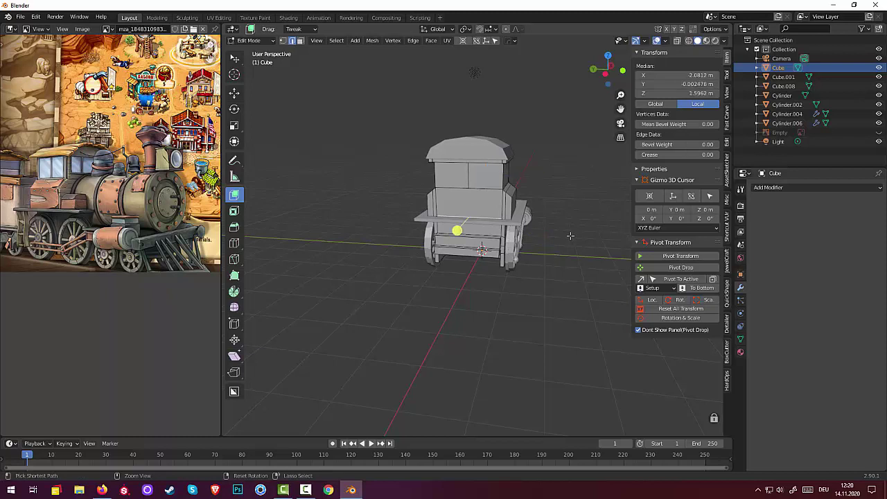
ctrl+click(570, 235)
key(3)
click(553, 256)
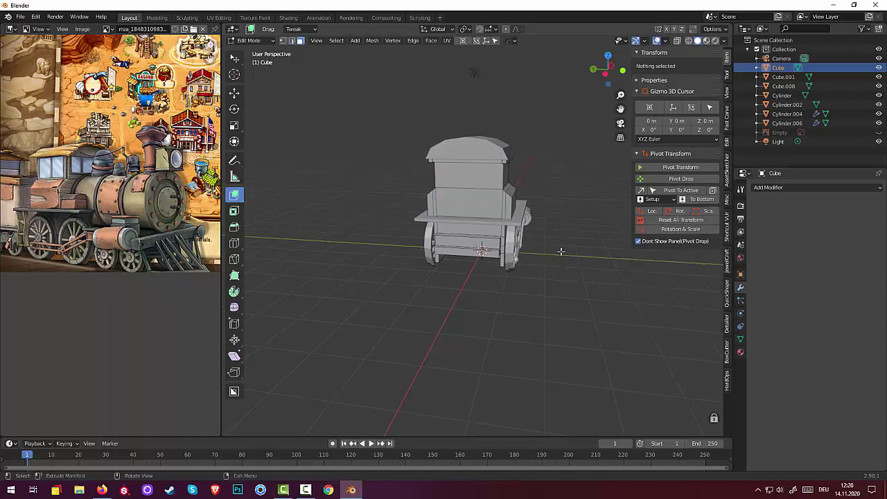
middle_drag(560, 251, 480, 244)
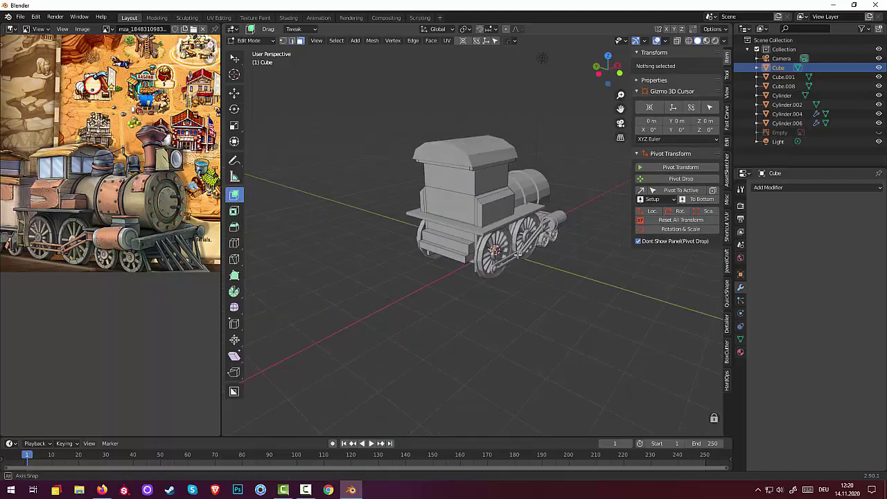
Step: Inset the cab's upper face, leaving a frame about 0.063 m wide around a window panel
click(464, 177)
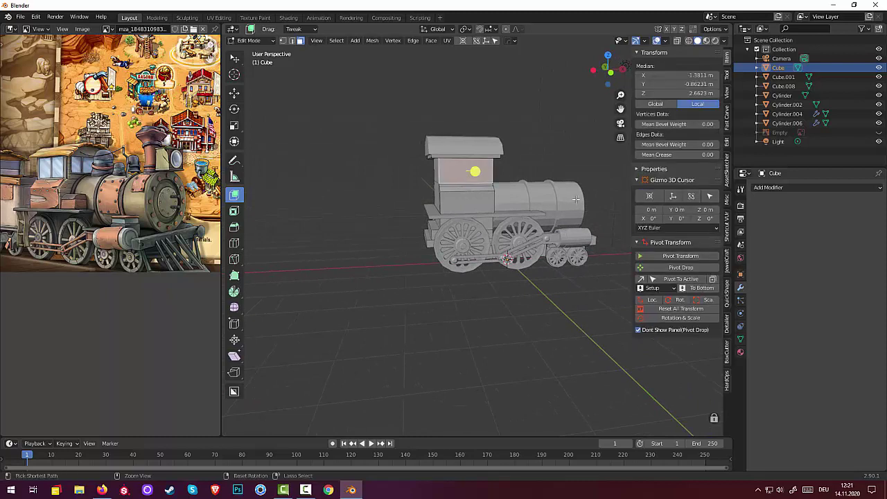
key(i)
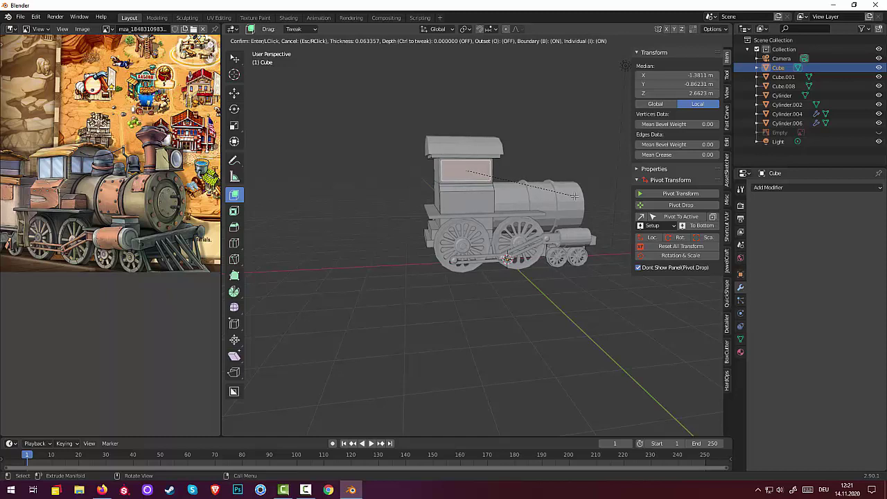
click(575, 196)
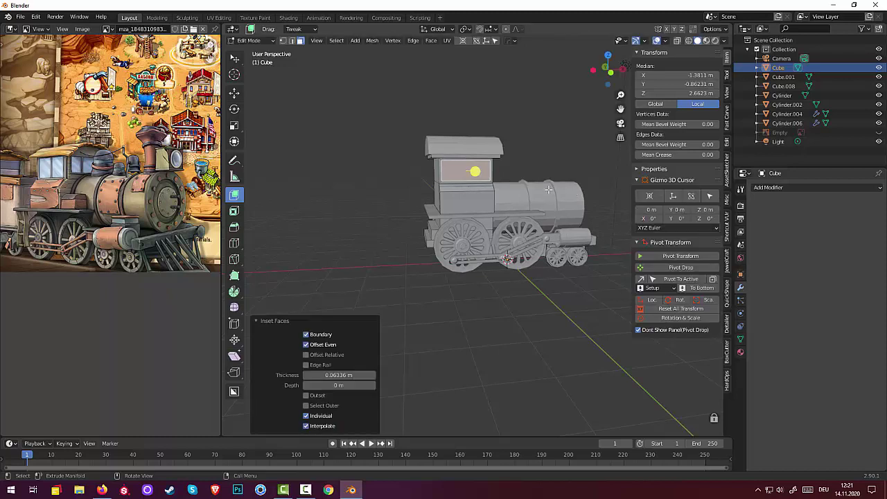
scroll(548, 189, up, 3)
scroll(526, 189, up, 1)
middle_drag(523, 194, 469, 137)
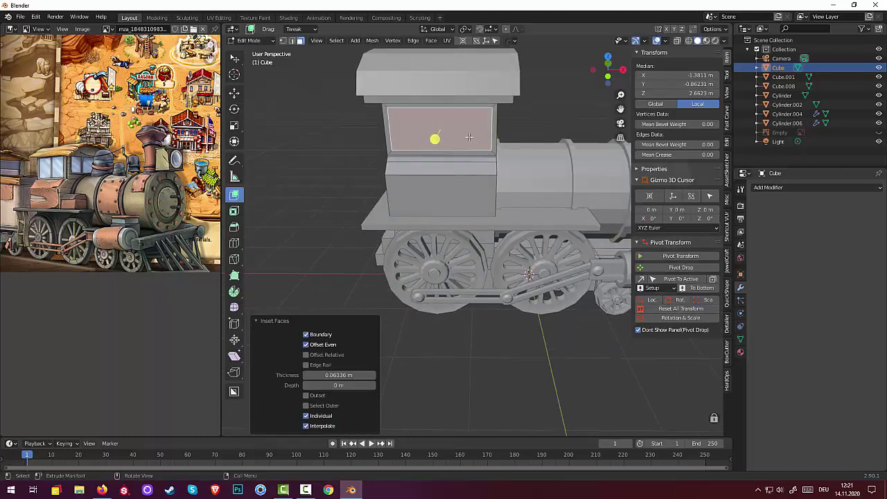
click(460, 131)
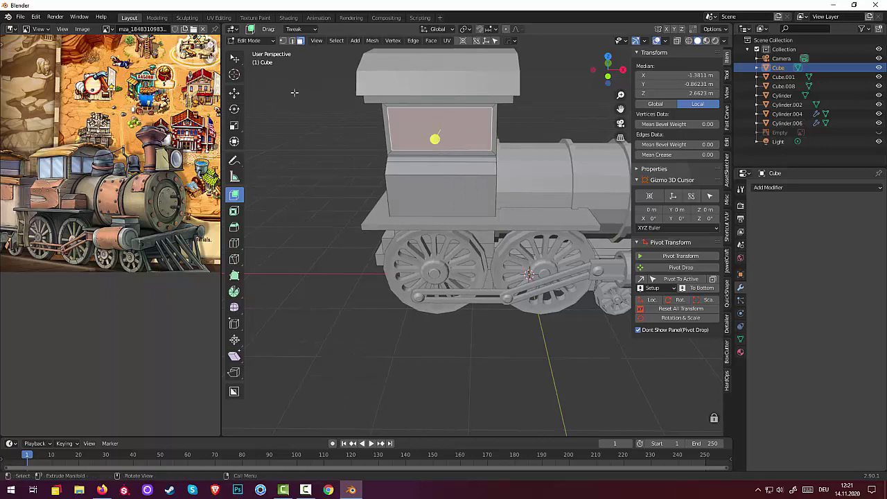
Step: Add a vertical loop cut through the inset cab window
click(265, 72)
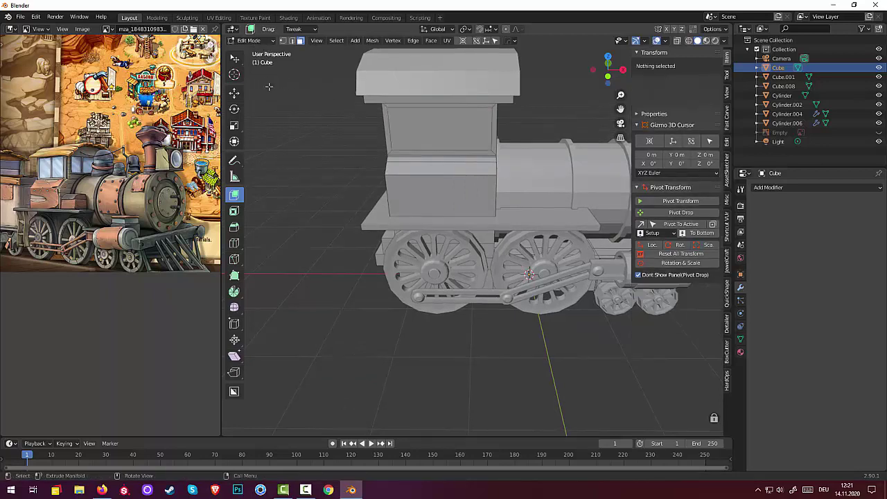
click(433, 136)
key(ctrl+r)
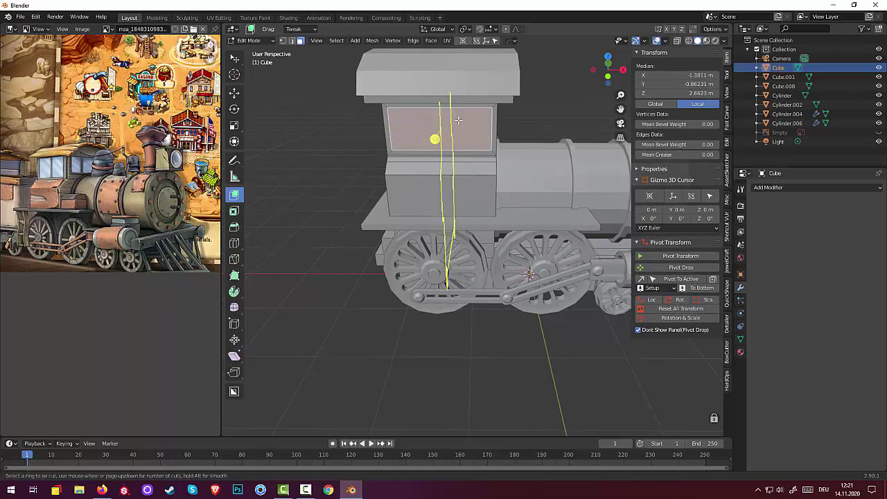
click(459, 120)
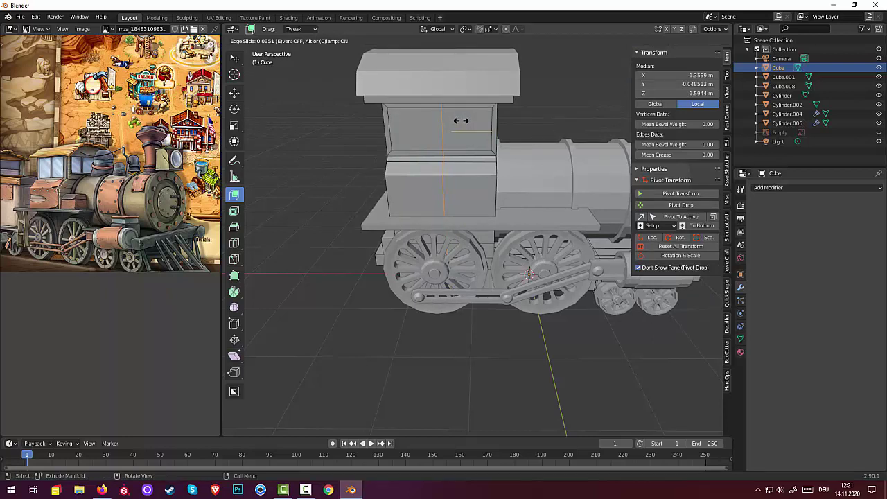
click(461, 120)
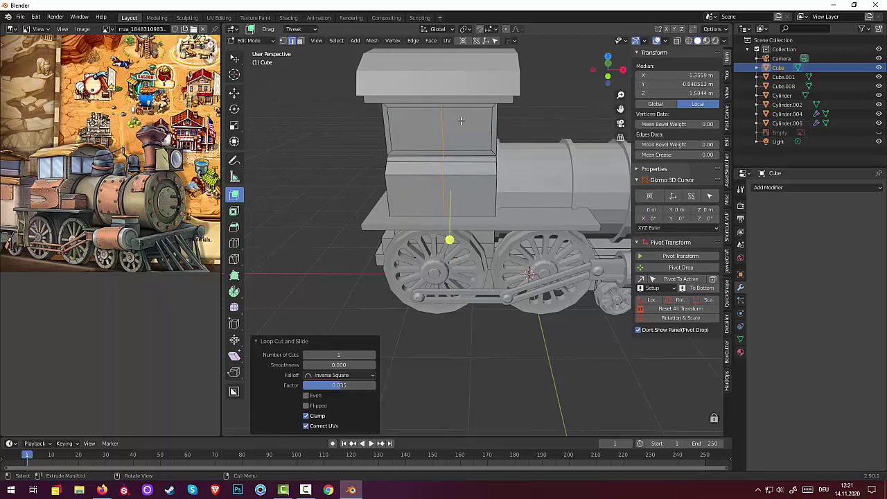
Step: Bevel the new vertical loop into a thin single-segment divider strip
key(ctrl+b)
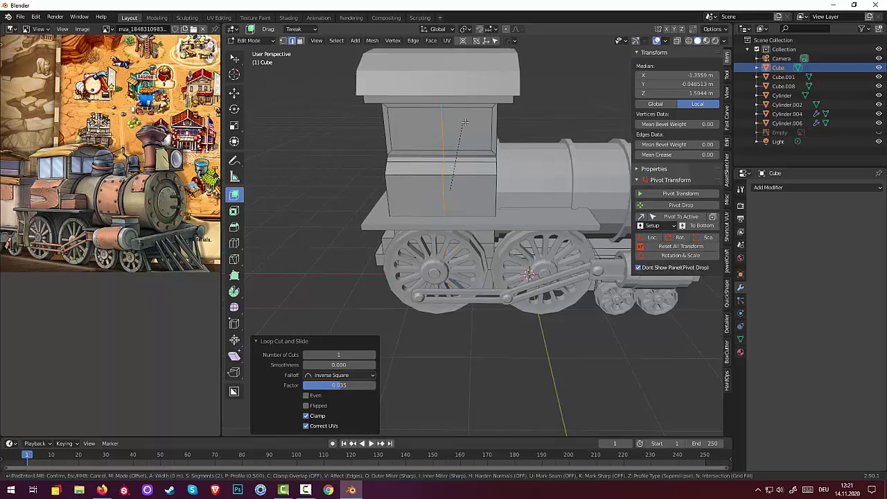
right_click(451, 125)
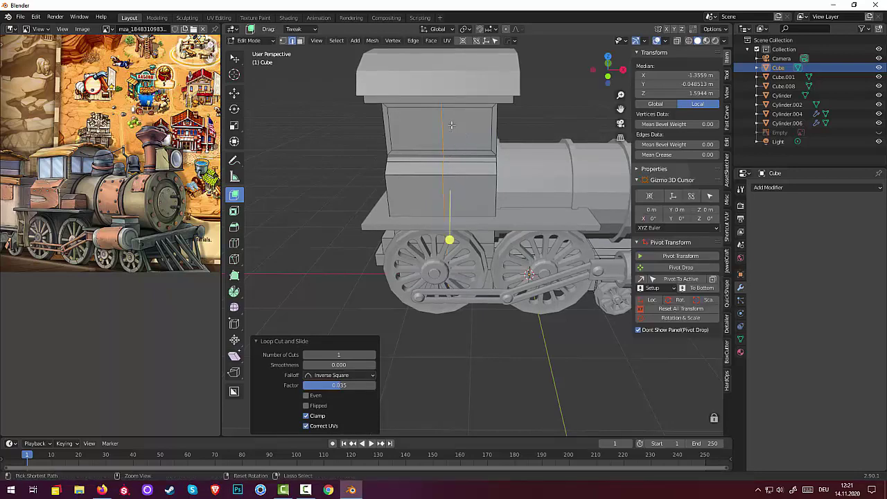
key(ctrl+b)
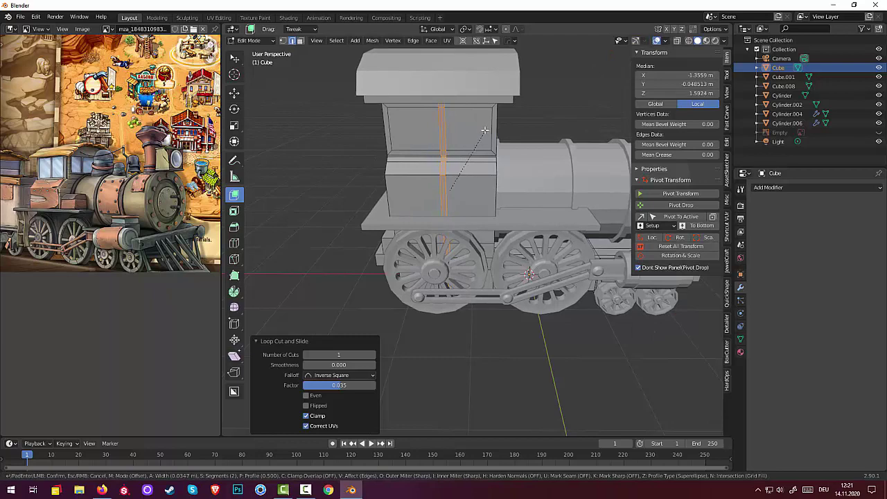
scroll(488, 131, down, 1)
click(486, 131)
Step: Select both window panes, undo the recent changes, and reselect the upper cab panel
click(475, 134)
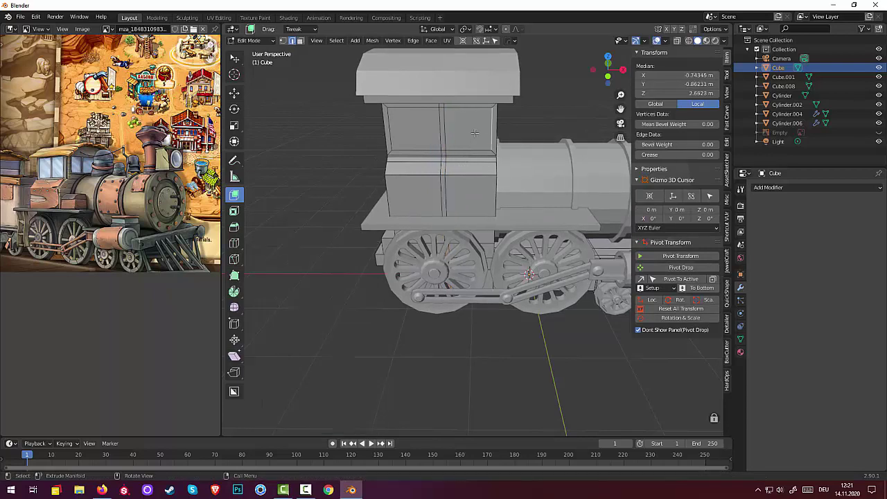
click(301, 41)
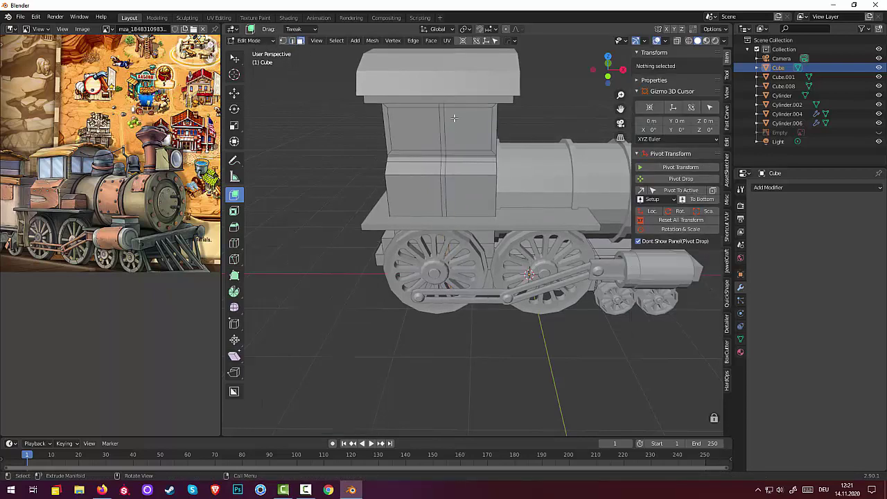
click(460, 128)
shift+click(425, 137)
mouse_move(426, 138)
middle_down()
mouse_move(500, 108)
mouse_move(563, 135)
mouse_move(451, 117)
mouse_move(410, 137)
middle_up()
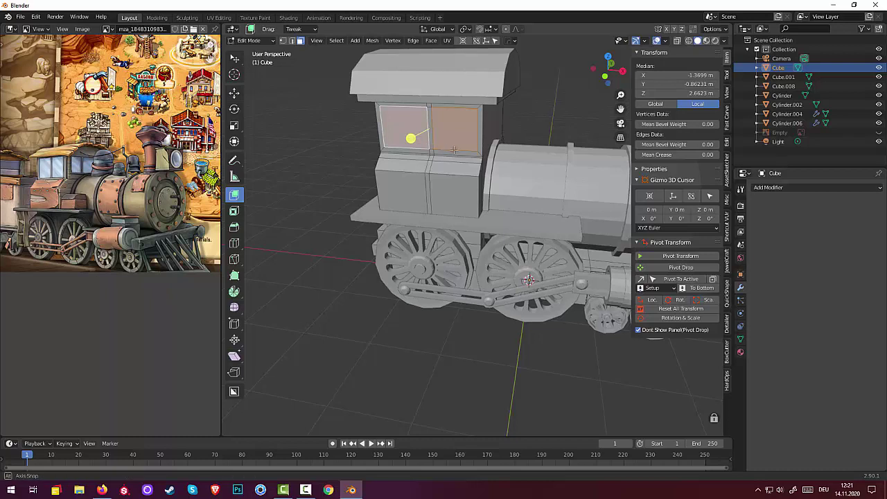
key(ctrl)
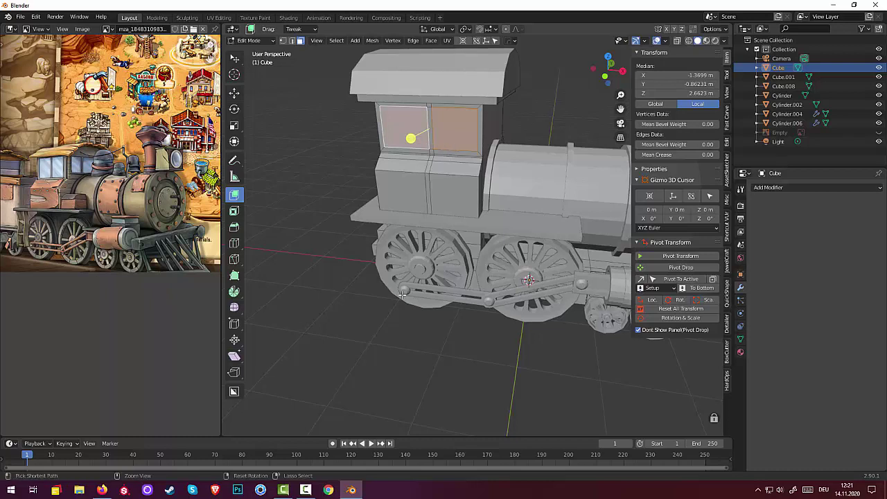
key(ctrl+z)
key(ctrl+z)
key(ctrl+z)
key(ctrl+z)
key(ctrl+z)
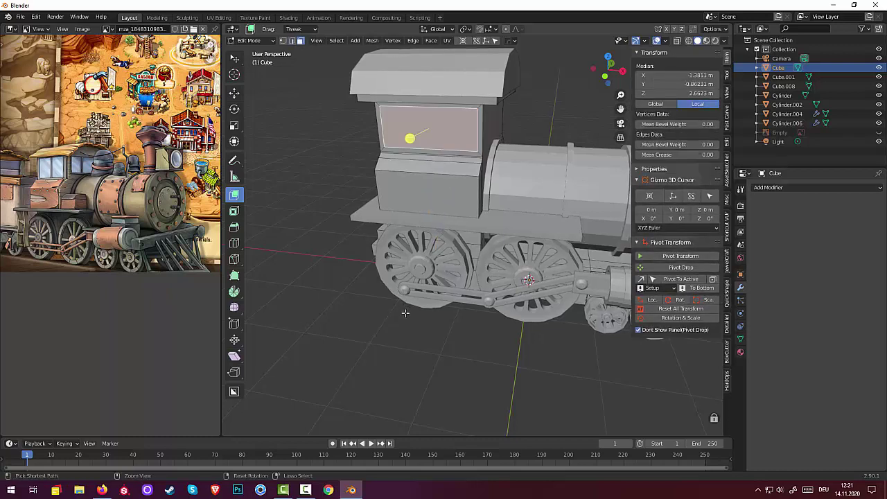
key(ctrl+z)
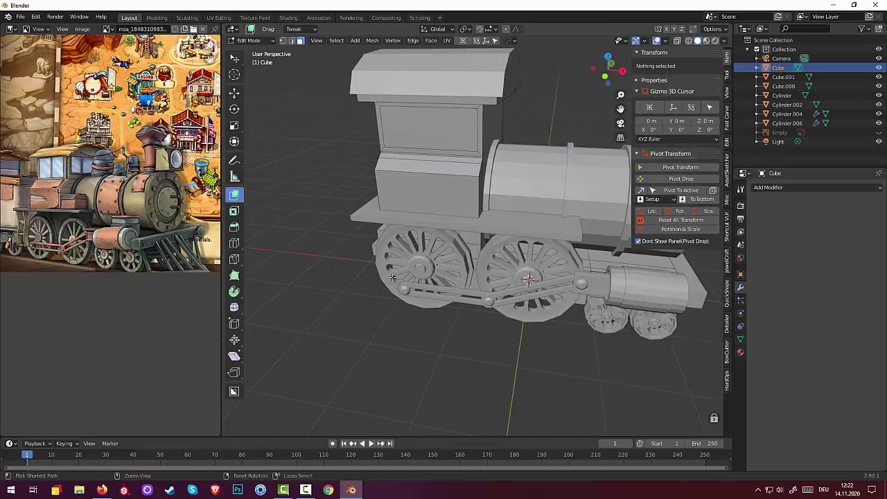
click(409, 137)
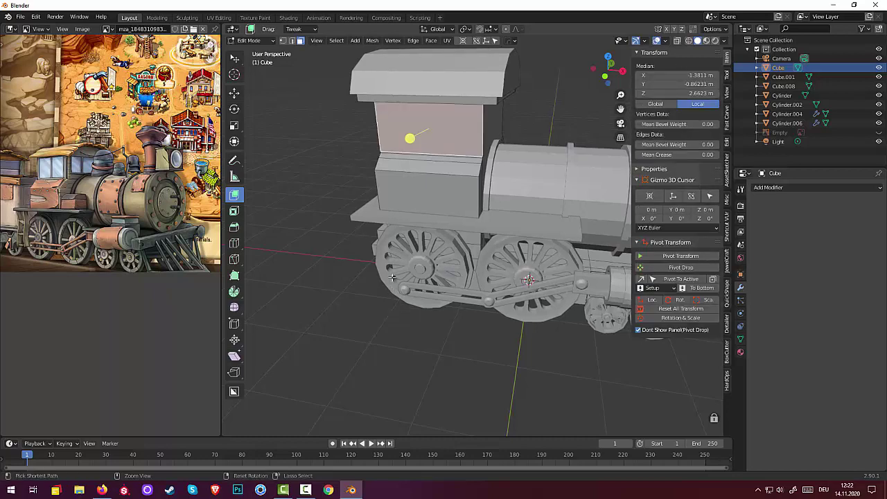
middle_drag(409, 137, 586, 118)
middle_drag(560, 276, 500, 259)
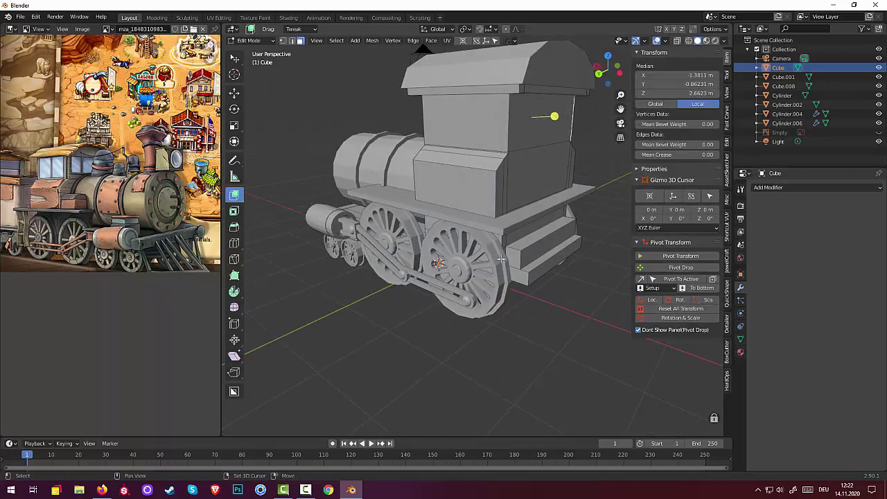
Step: Inset the upper panel on the far side of the cab
click(484, 133)
middle_drag(484, 133, 570, 261)
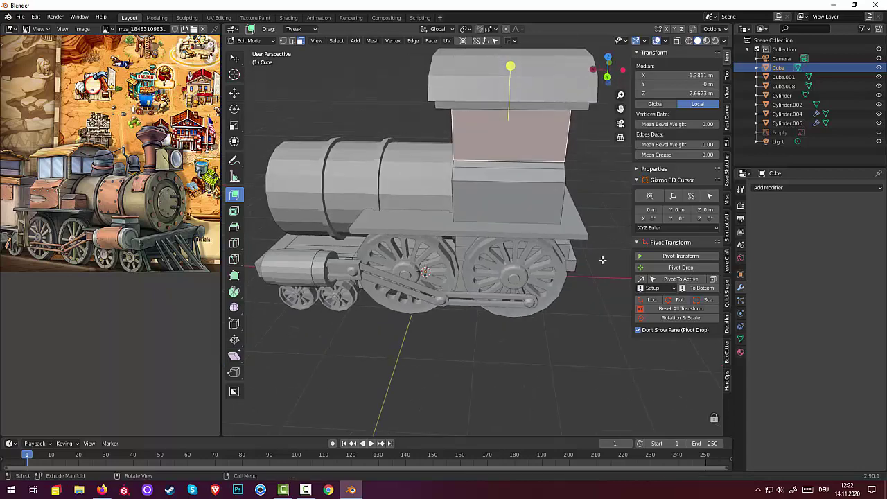
key(i)
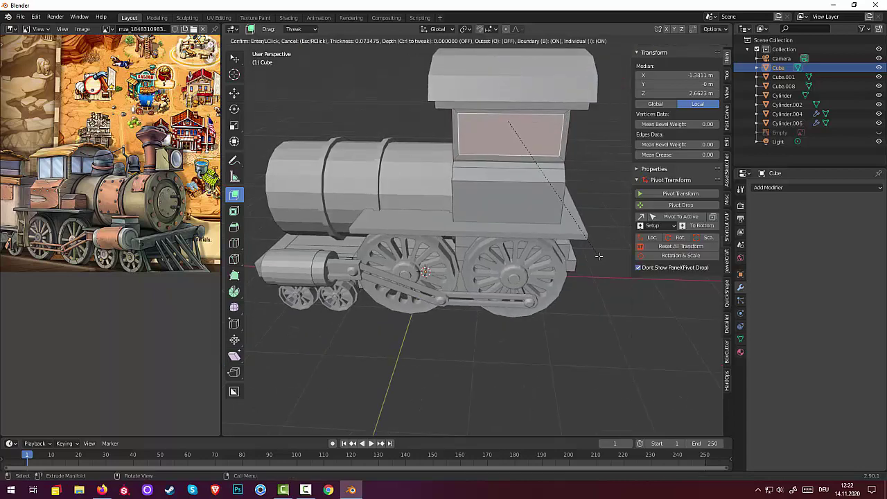
click(598, 256)
click(515, 142)
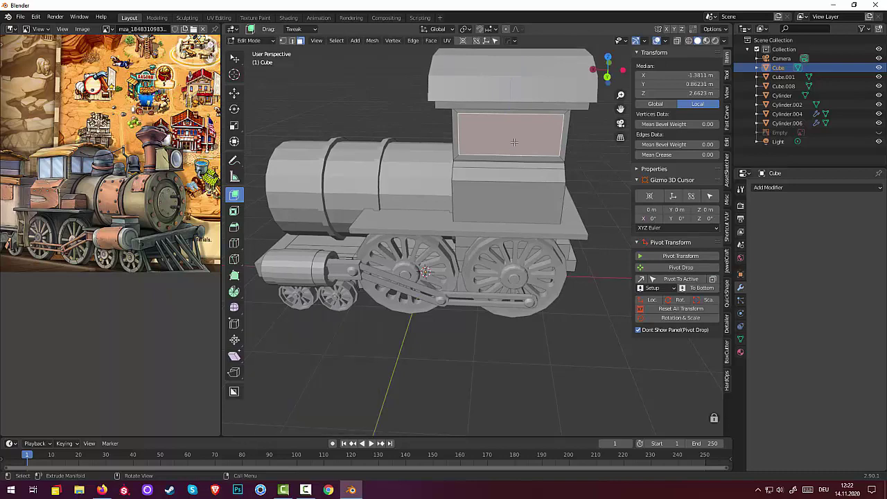
Step: Split that panel with a centred vertical loop cut bevelled into a strip about 0.022 m wide
key(ctrl+r)
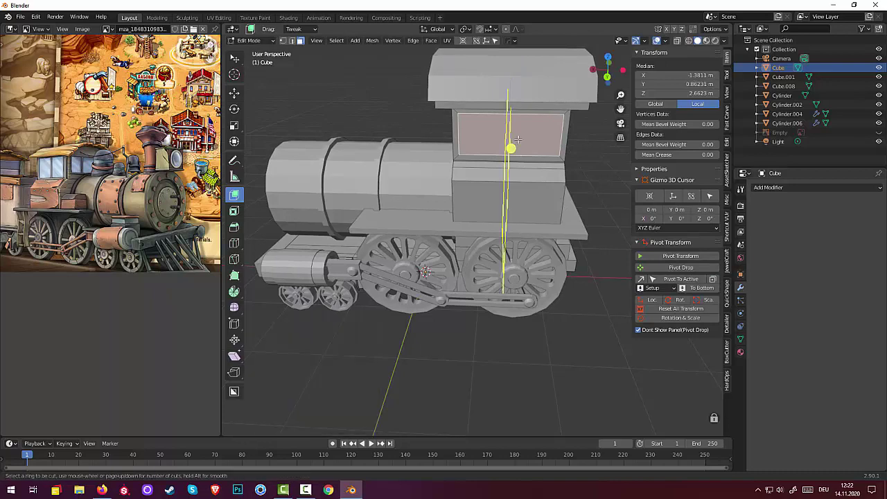
click(517, 139)
right_click(518, 139)
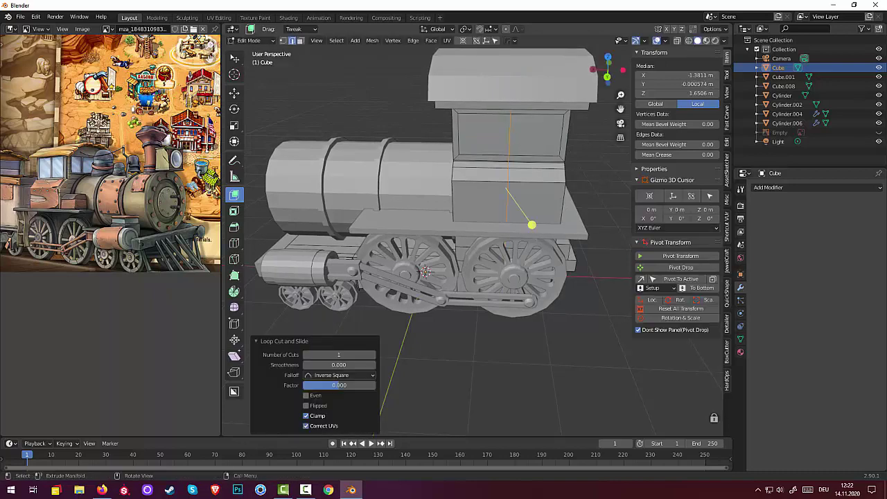
key(ctrl)
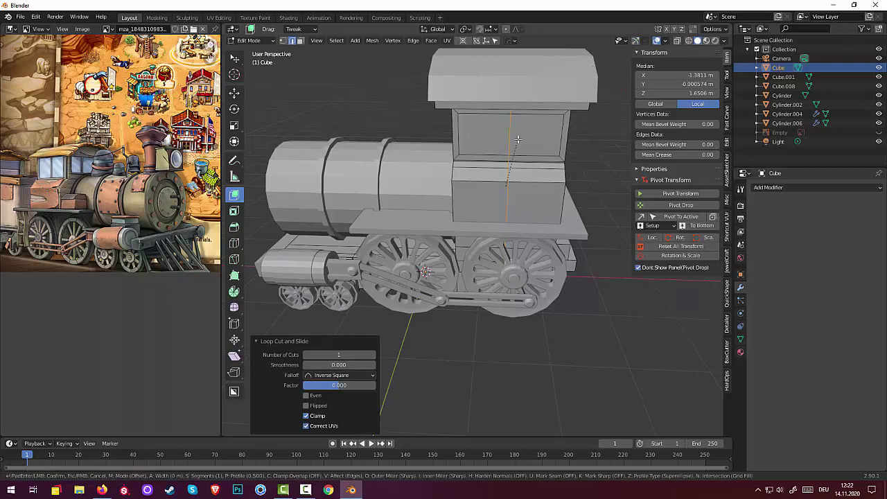
key(ctrl+b)
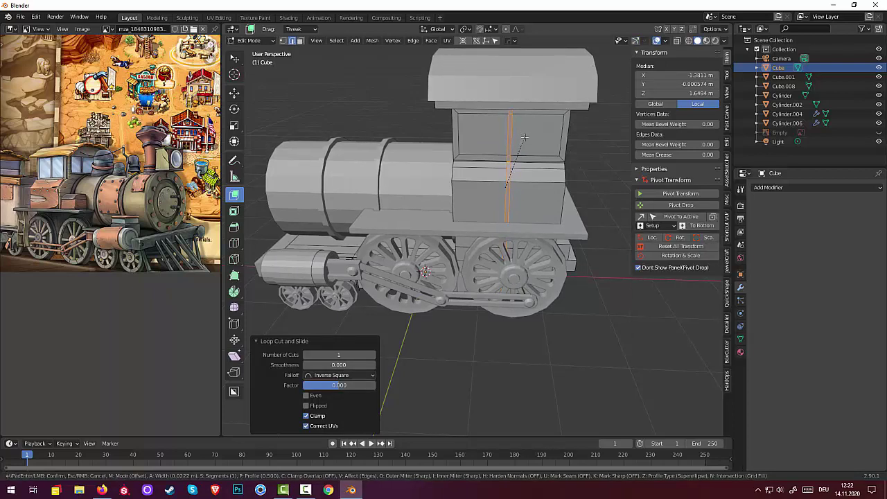
click(524, 138)
click(535, 138)
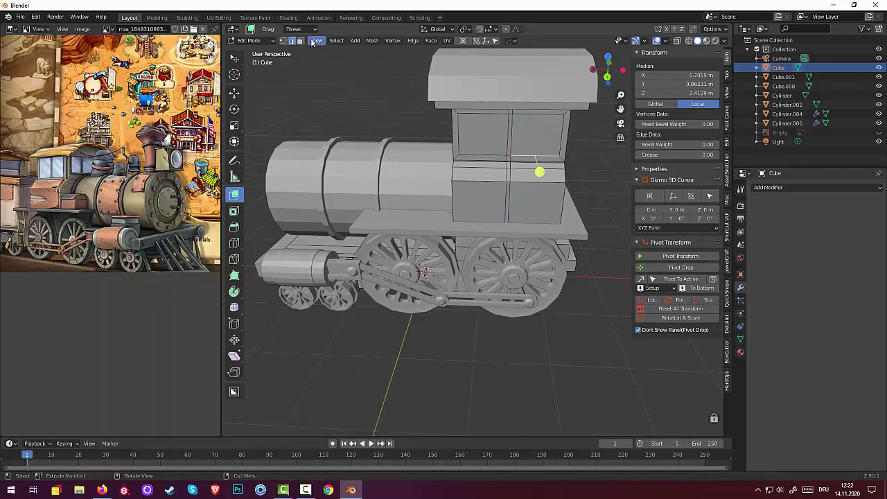
Step: Switch to face select and pick the two front cab window panes
click(484, 137)
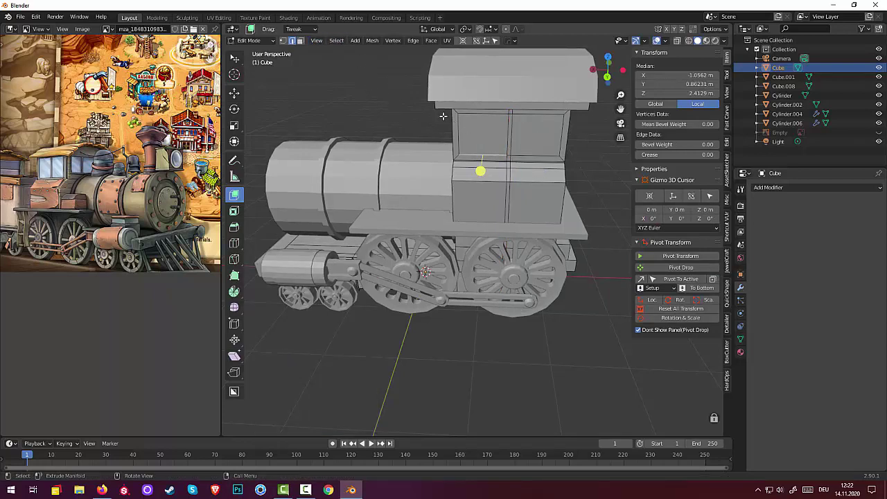
click(300, 41)
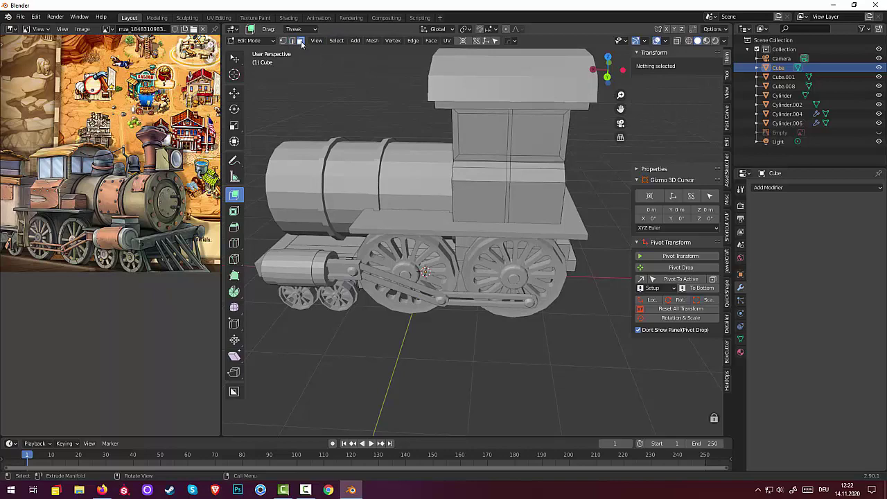
click(484, 139)
shift+click(530, 135)
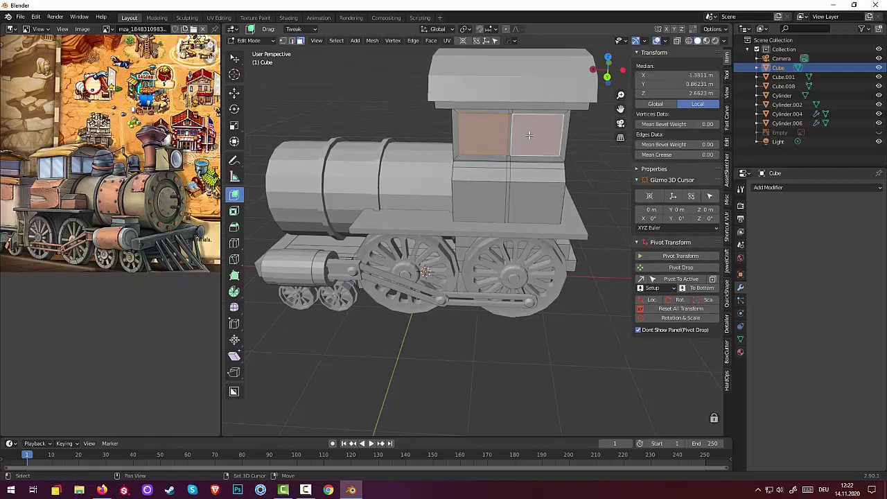
middle_drag(535, 137, 437, 132)
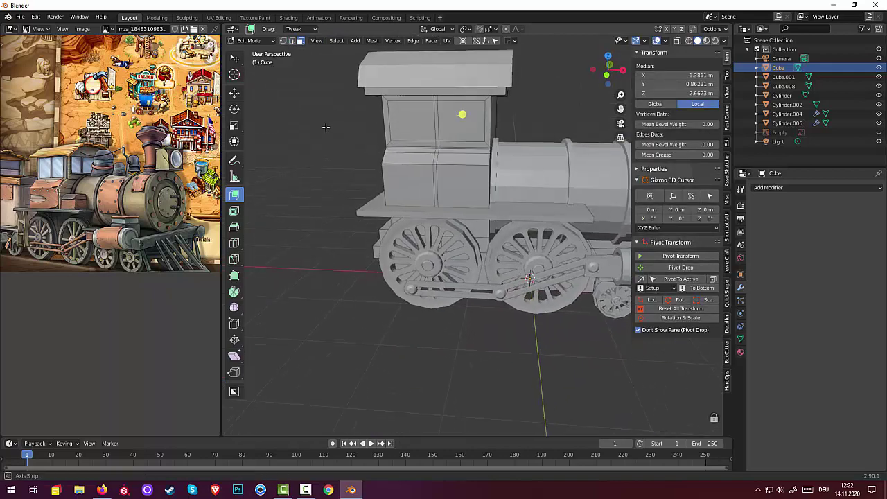
click(453, 129)
shift+click(421, 122)
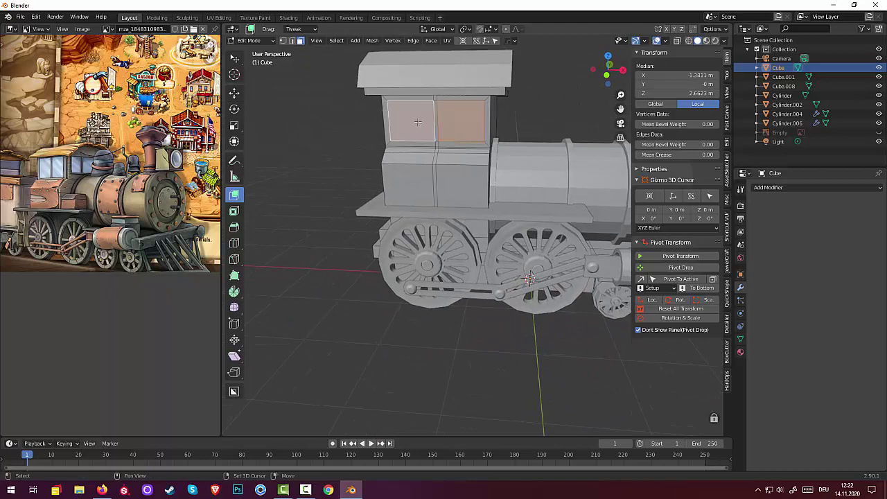
Step: Extrude both window panes inward about 0.068 m to recess them
middle_drag(450, 128, 419, 142)
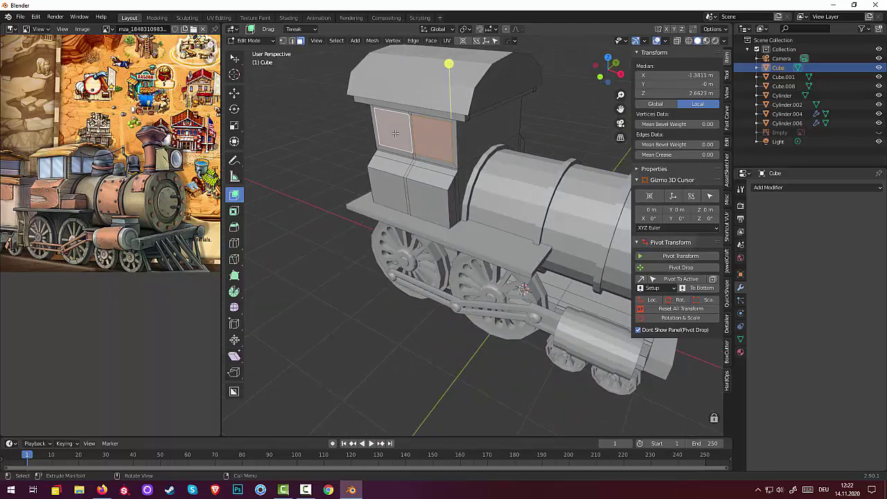
shift+click(424, 140)
shift+click(423, 139)
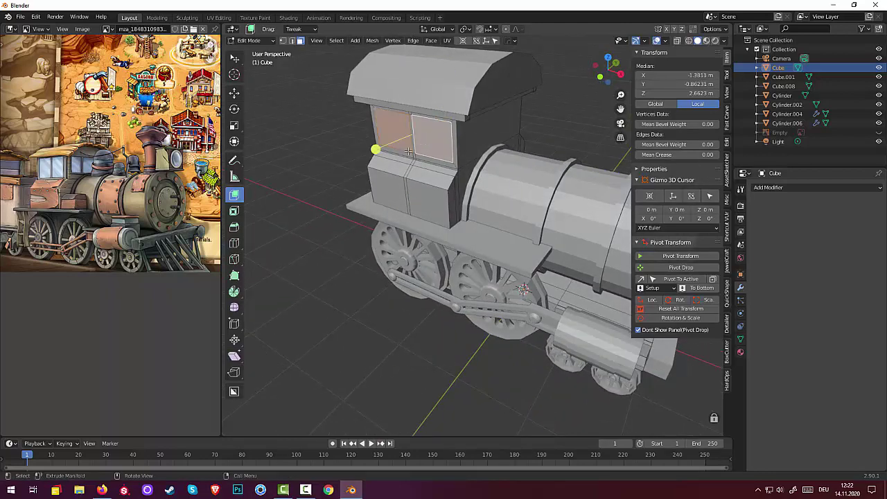
key(e)
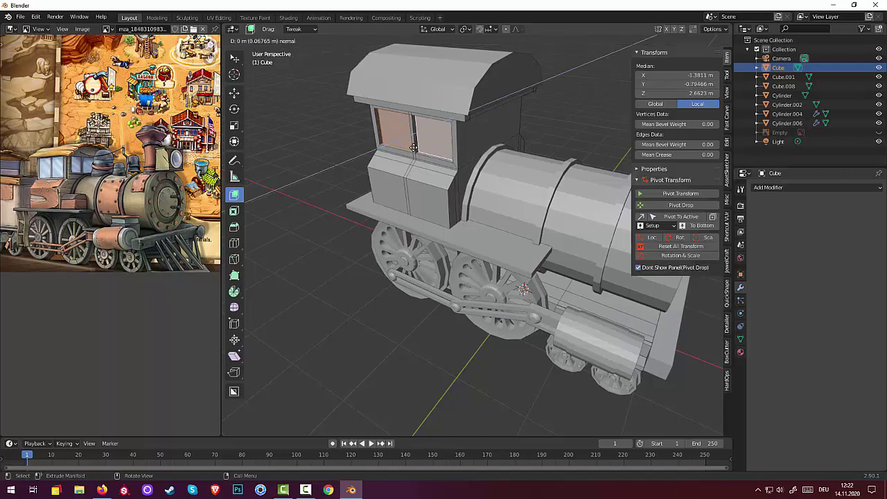
click(413, 147)
Step: Select the two window panes on the cab's other side
middle_drag(377, 145, 482, 107)
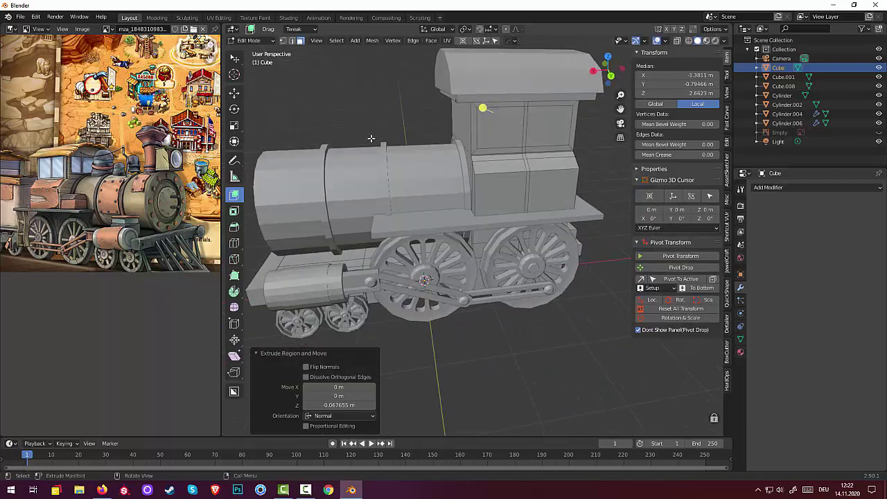
click(485, 128)
shift+click(542, 134)
middle_drag(542, 135, 566, 177)
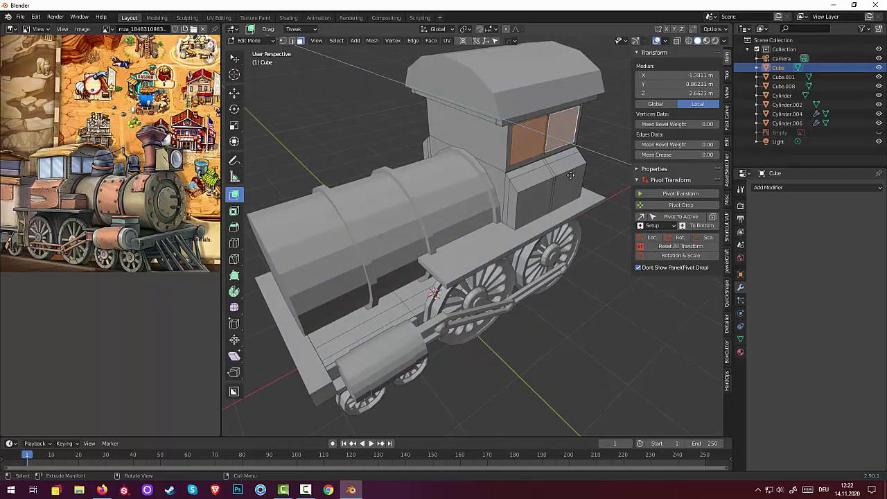
Step: Extrude the other side's two window panes inward
key(e)
click(519, 153)
middle_drag(519, 153, 555, 147)
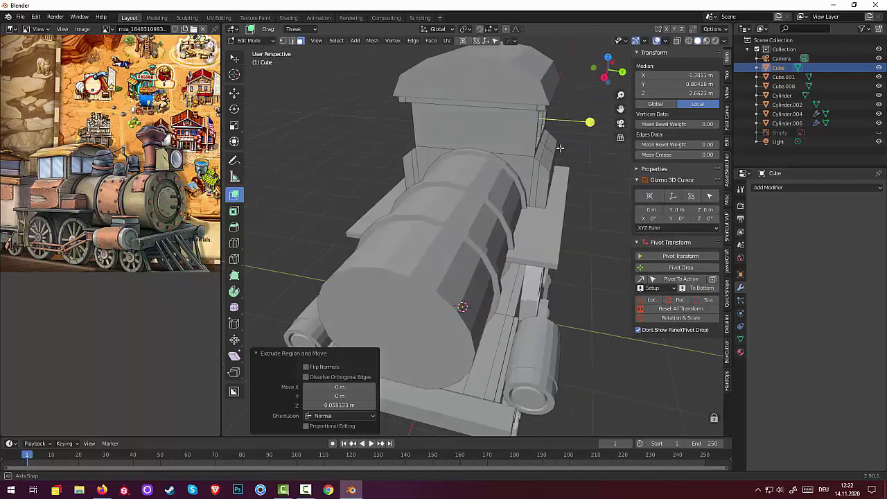
Step: Inset the cab wall face above the boiler
click(477, 137)
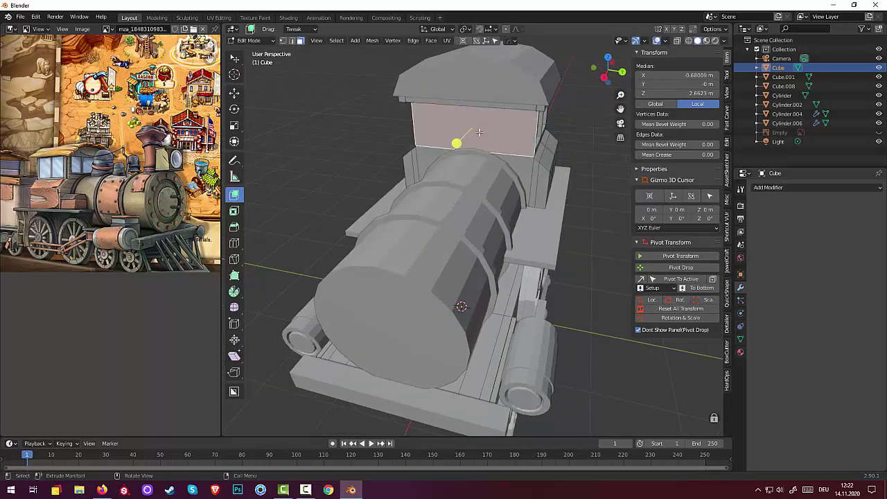
mouse_move(480, 132)
middle_down()
mouse_move(518, 111)
mouse_move(504, 109)
middle_up()
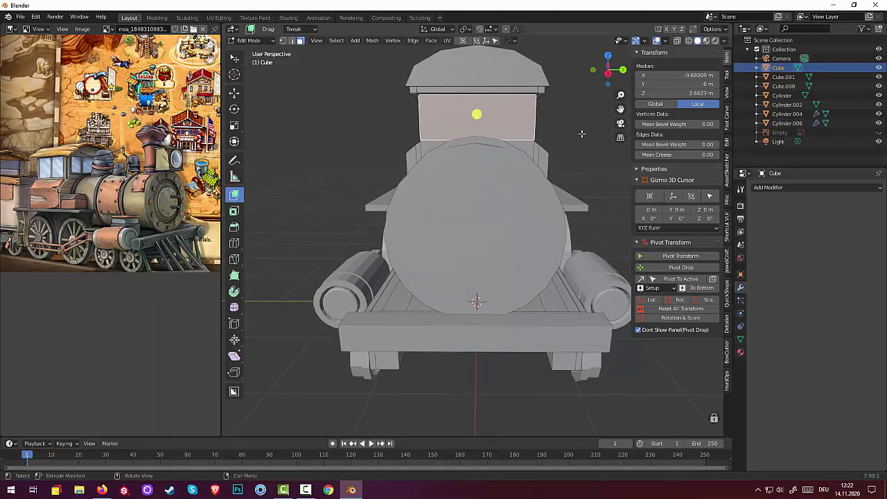
key(i)
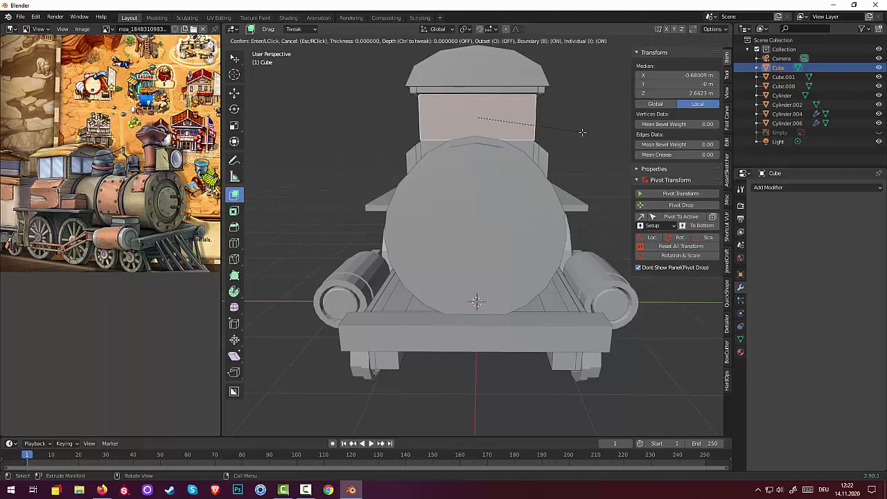
click(475, 113)
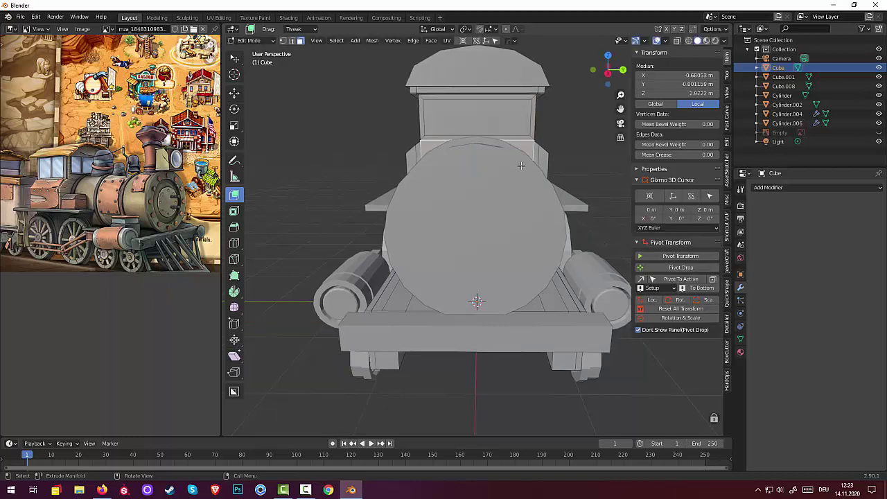
Step: Start a vertical loop cut through the inset inner panel
click(488, 118)
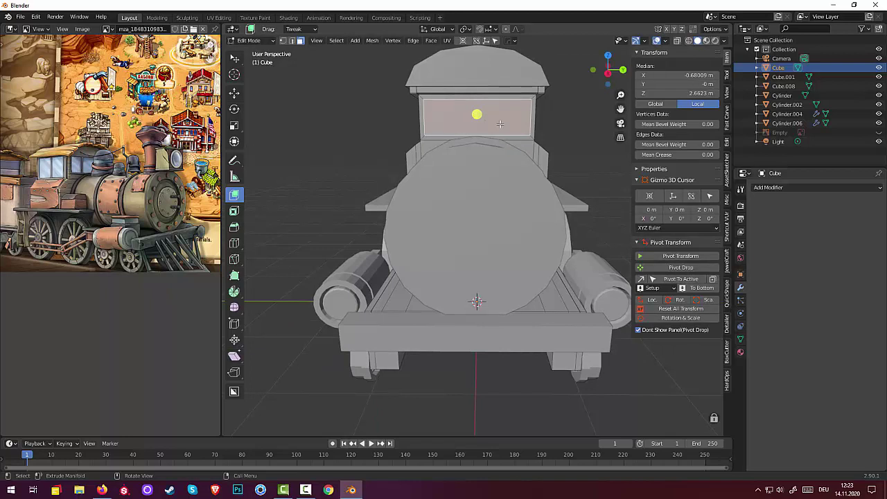
key(ctrl)
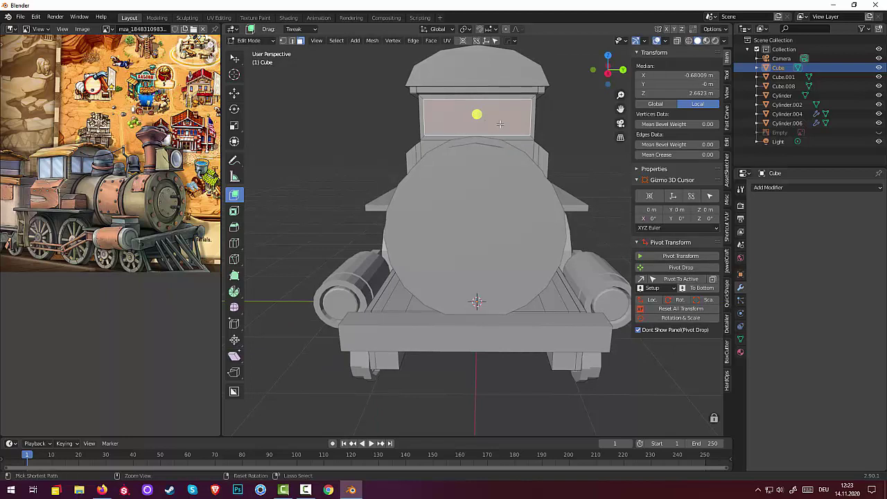
key(ctrl+r)
click(499, 124)
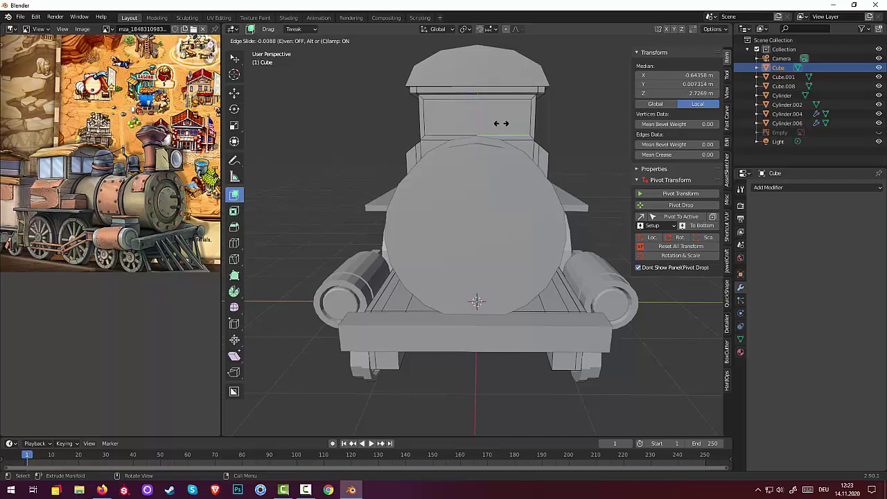
Step: Keep the new cut centred in the panel, then undo a trial bevel
right_click(476, 127)
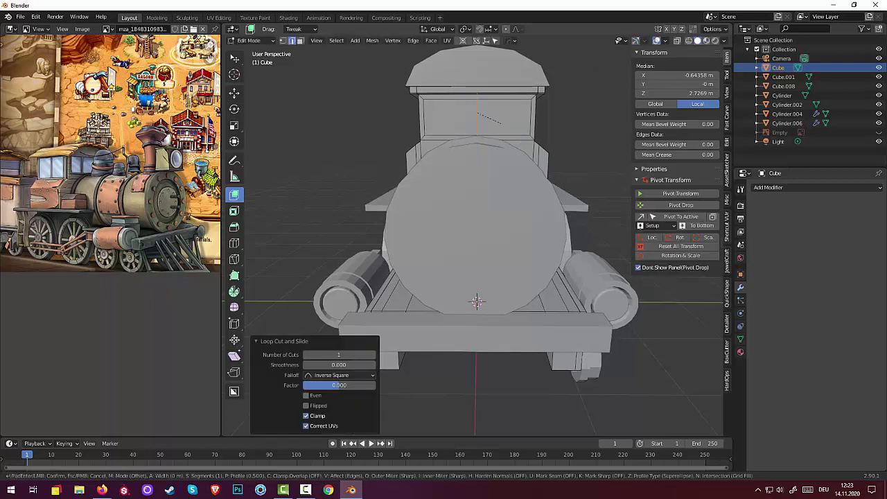
key(ctrl+b)
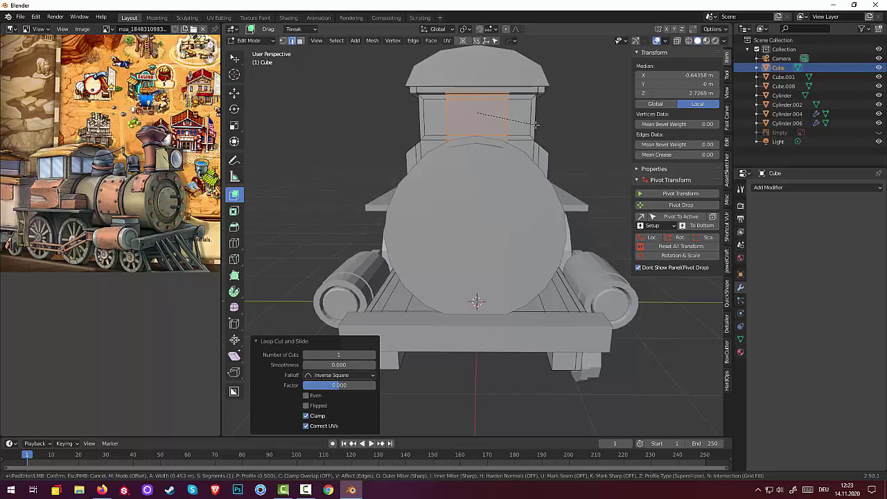
click(534, 124)
key(ctrl+z)
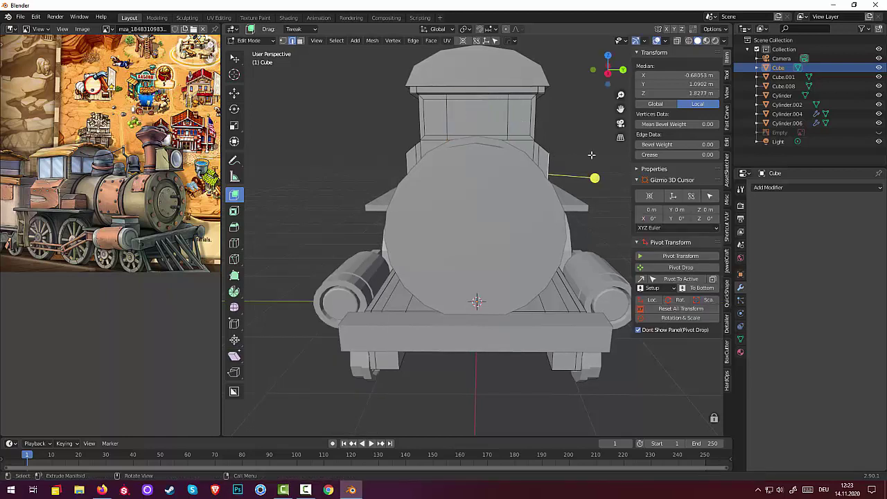
Step: Edge-slide one panel edge to a new position along the panel
click(452, 134)
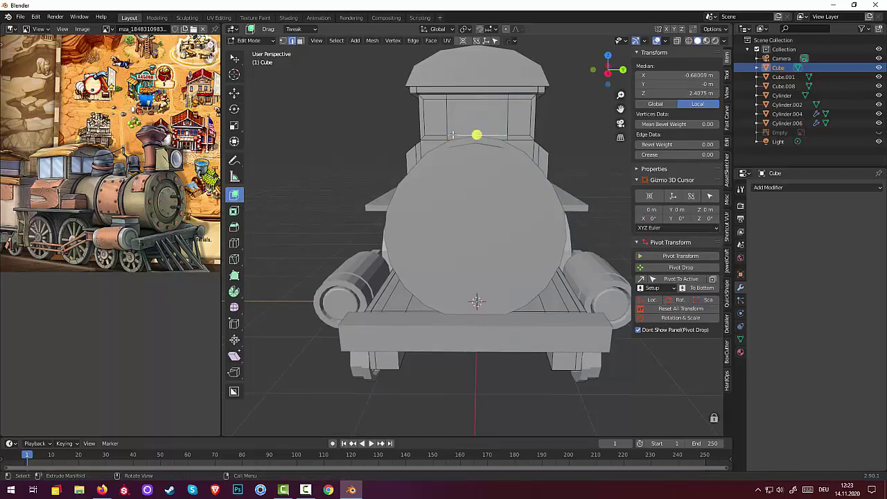
key(g)
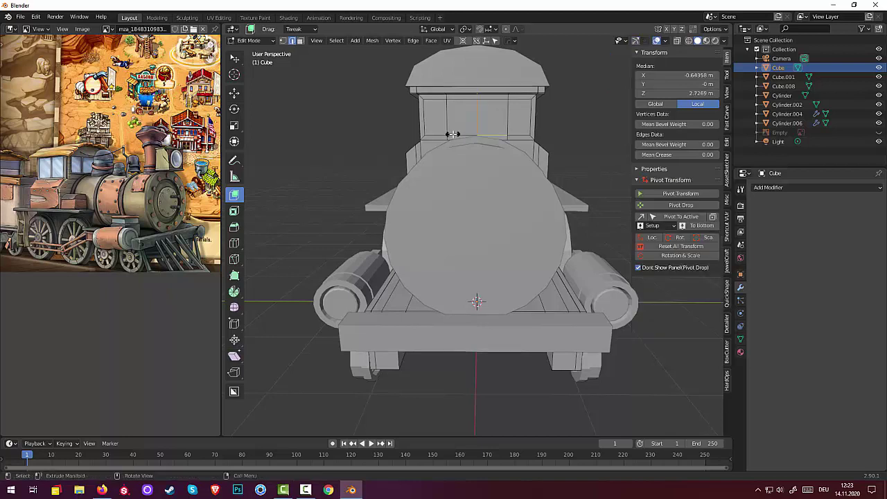
key(g)
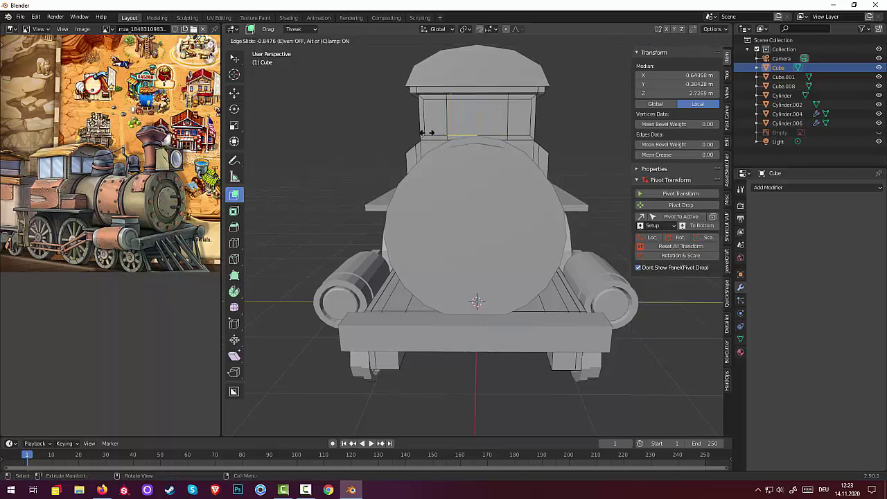
click(427, 133)
Step: Add a second vertical cut near the panel's side at factor 0.849
click(500, 136)
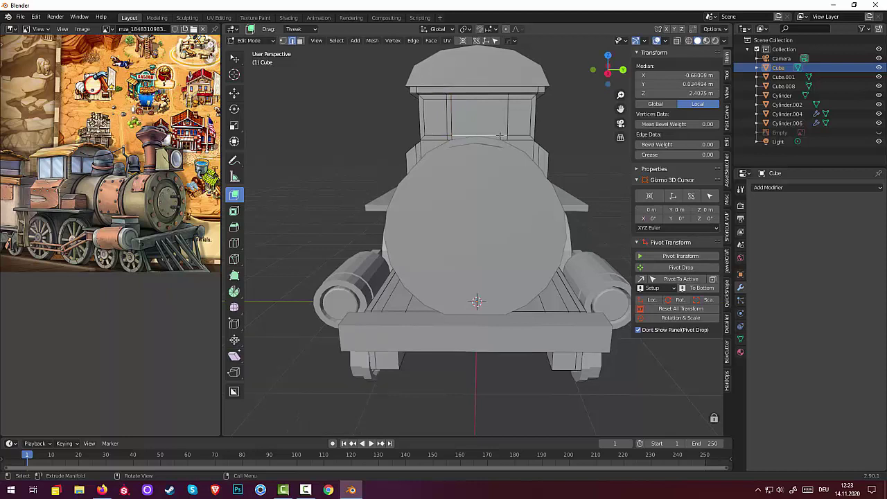
key(ctrl)
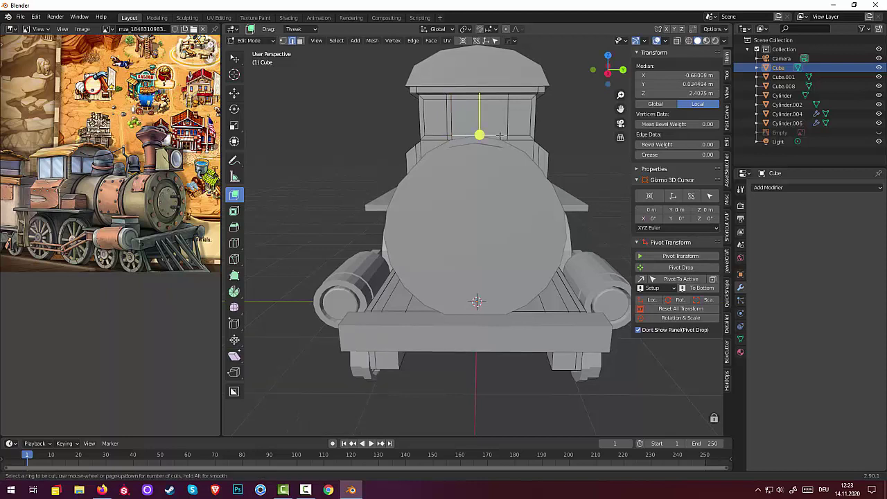
ctrl+click(500, 136)
key(g)
key(g)
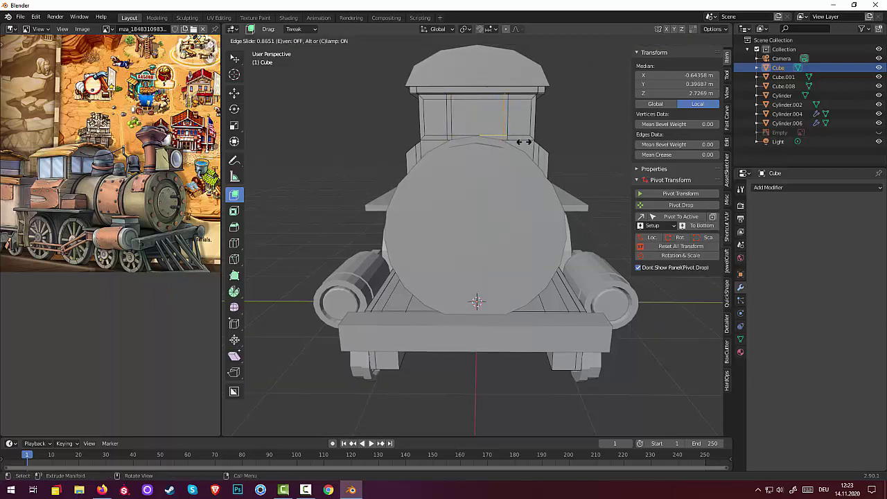
click(522, 141)
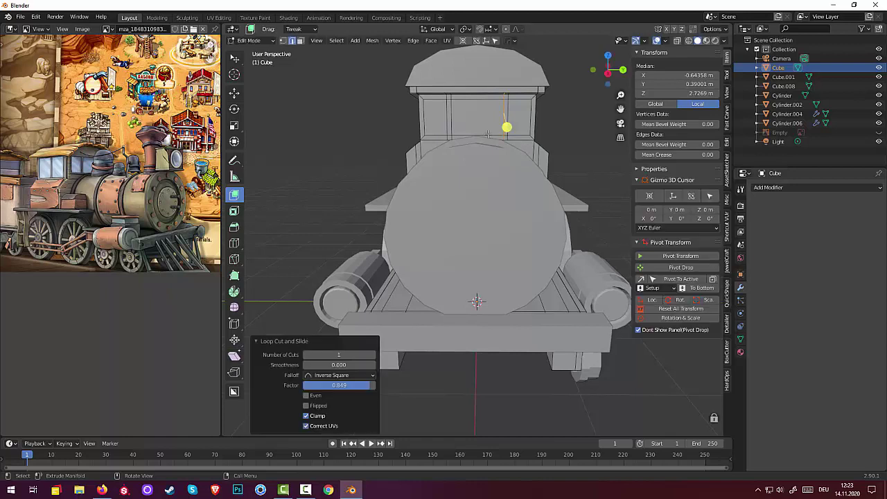
click(300, 40)
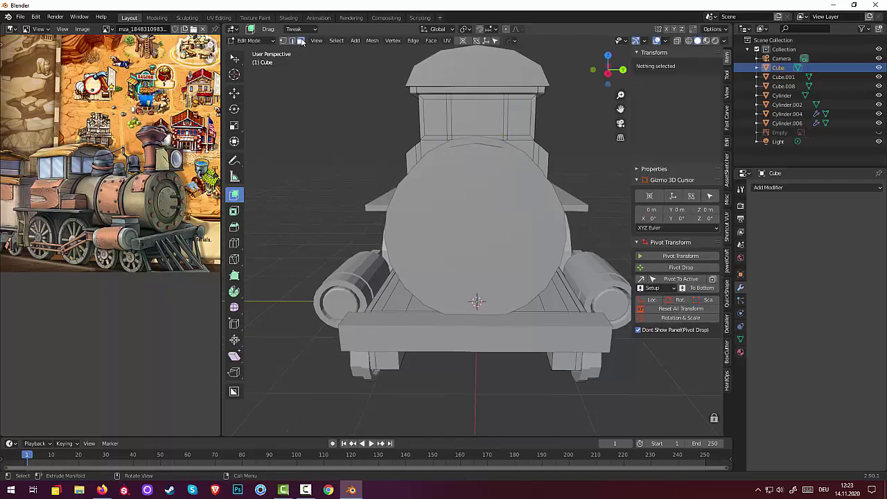
Step: Extrude three divided front-wall panes inward about 0.023 m
click(487, 122)
click(518, 124)
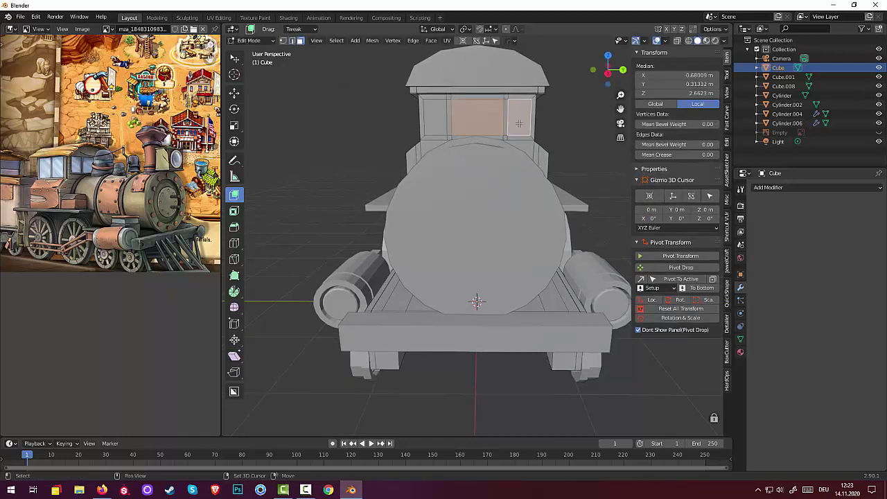
click(436, 118)
mouse_move(436, 121)
middle_down()
mouse_move(406, 139)
mouse_move(420, 127)
middle_up()
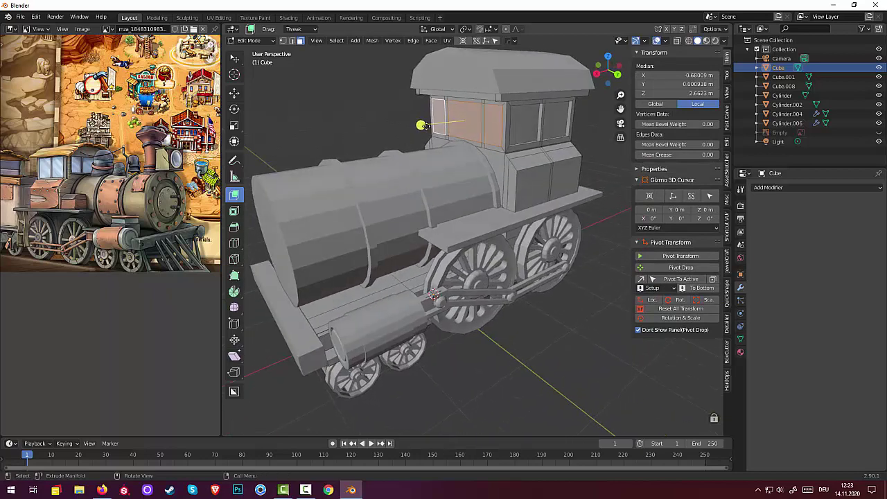
key(e)
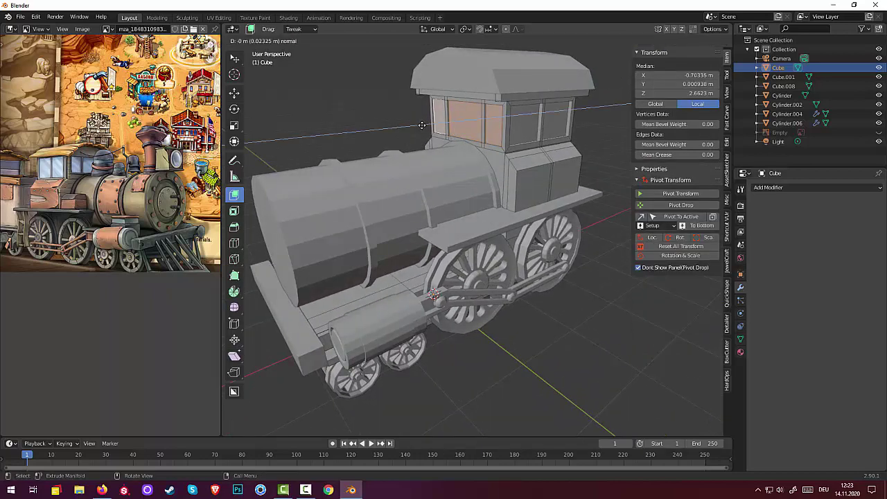
click(422, 125)
Step: Clear the selection and view the cab straight from behind
key(alt+a)
mouse_move(421, 126)
middle_down()
mouse_move(551, 150)
mouse_move(312, 157)
middle_up()
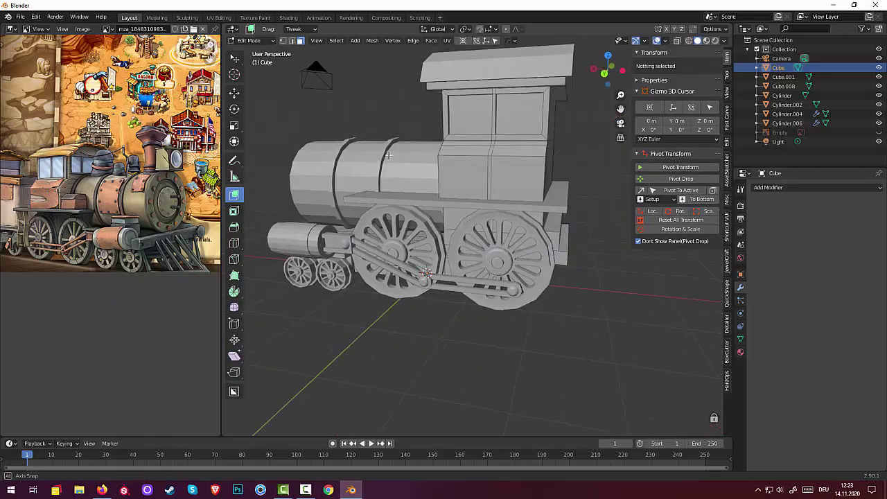
middle_drag(312, 157, 464, 134)
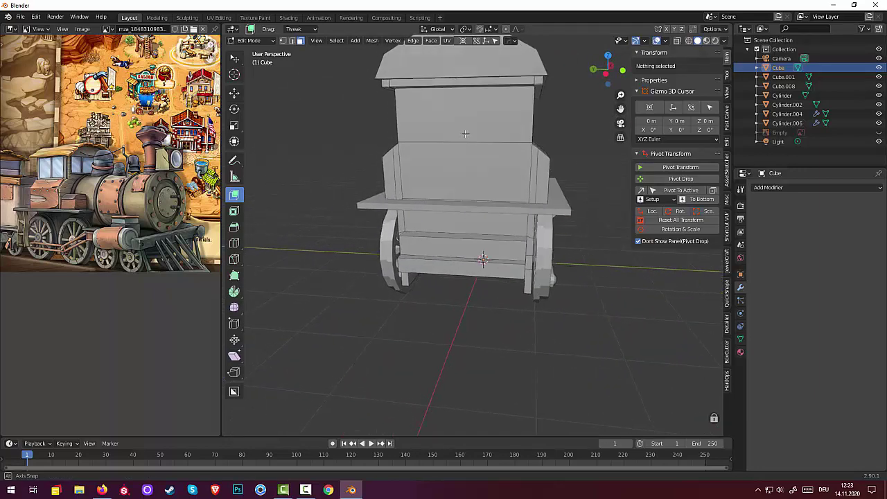
Step: Select the lower and upper rear cab panels while viewing the cab's rear
click(454, 119)
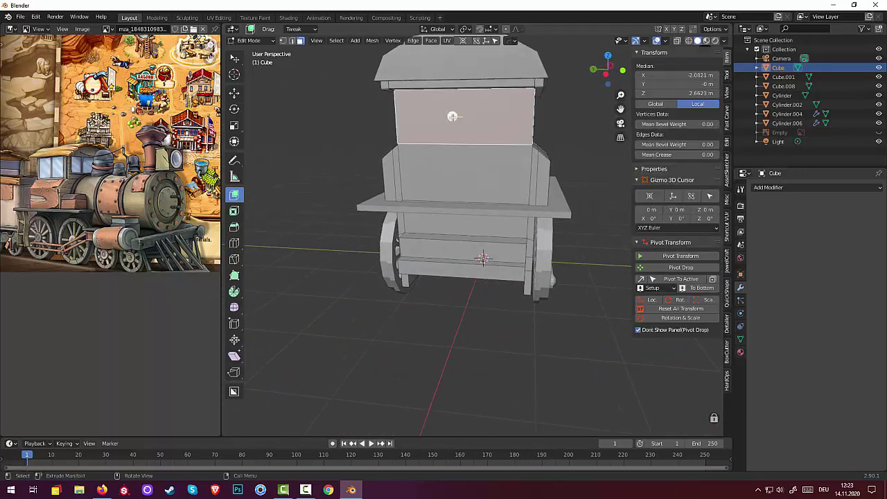
middle_drag(454, 123, 509, 137)
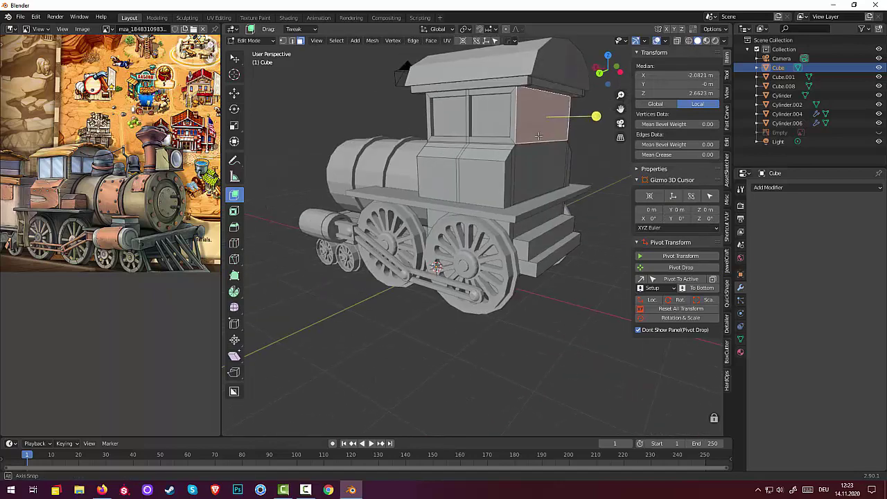
click(485, 180)
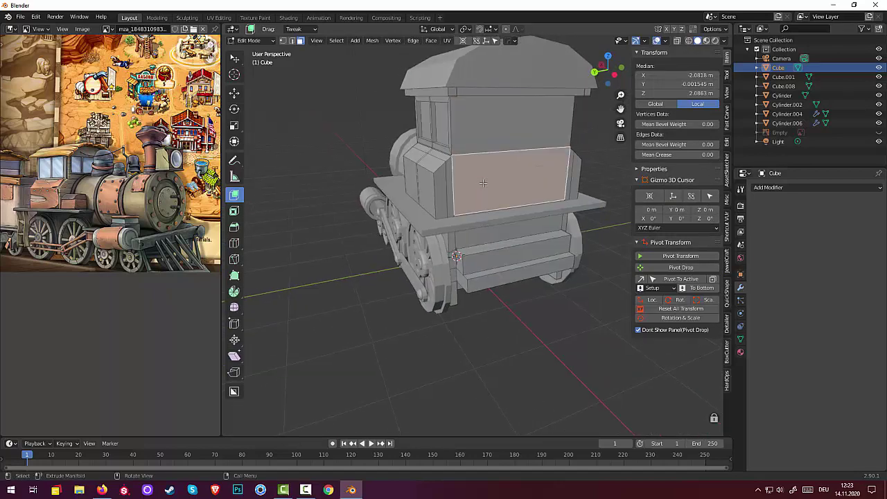
shift+click(489, 145)
key(ctrl+r)
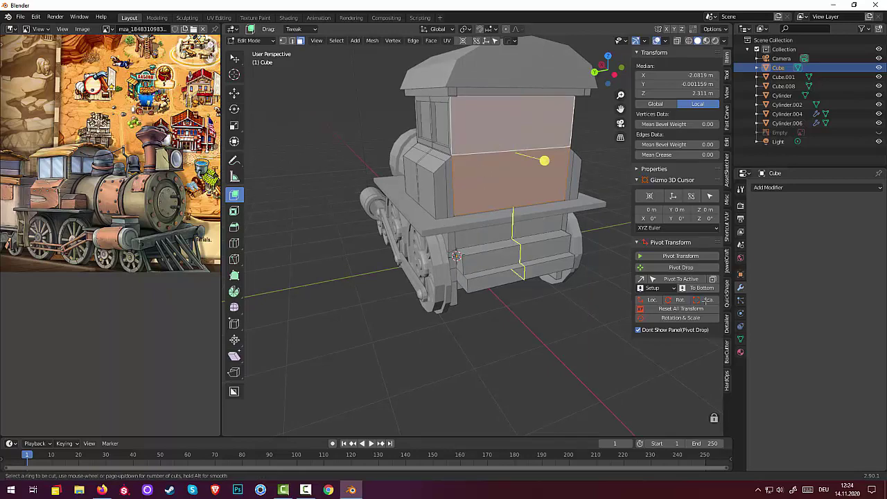
mouse_move(525, 392)
middle_down()
mouse_move(488, 379)
mouse_move(492, 386)
mouse_move(491, 376)
middle_up()
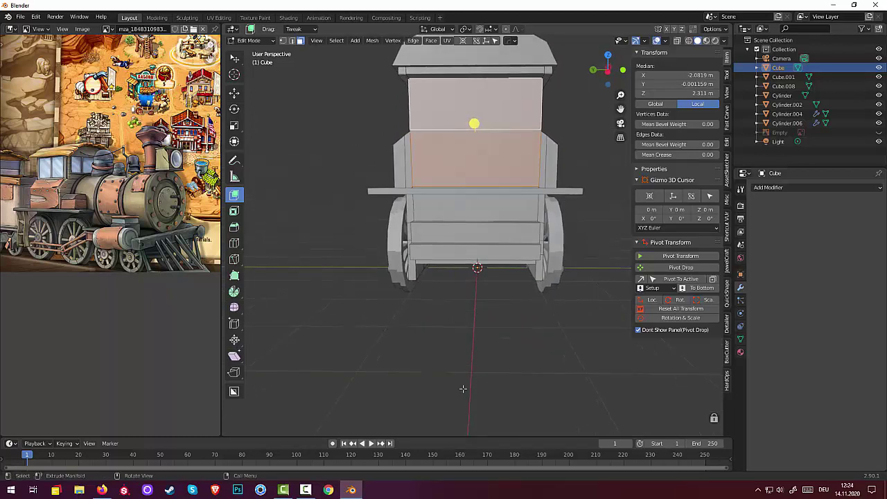
Step: Knife a vertical edge through the lower rear panel in orthographic rear view
key(KP_3)
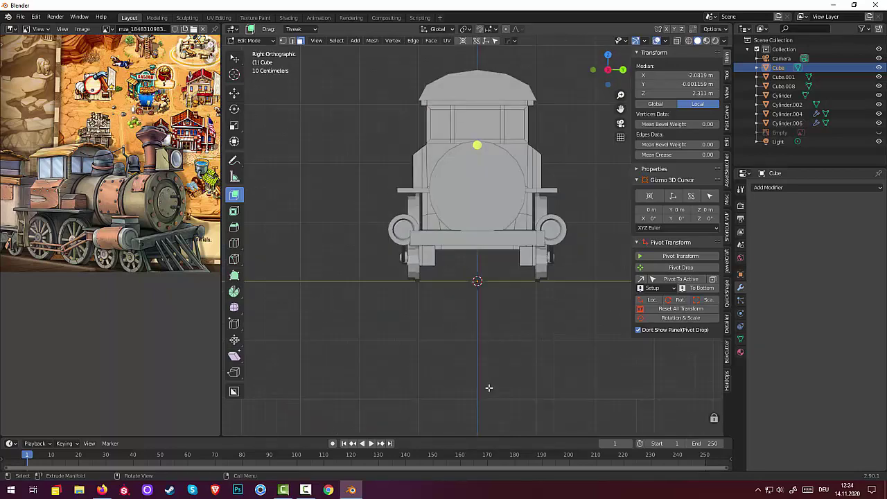
key(ctrl+KP_3)
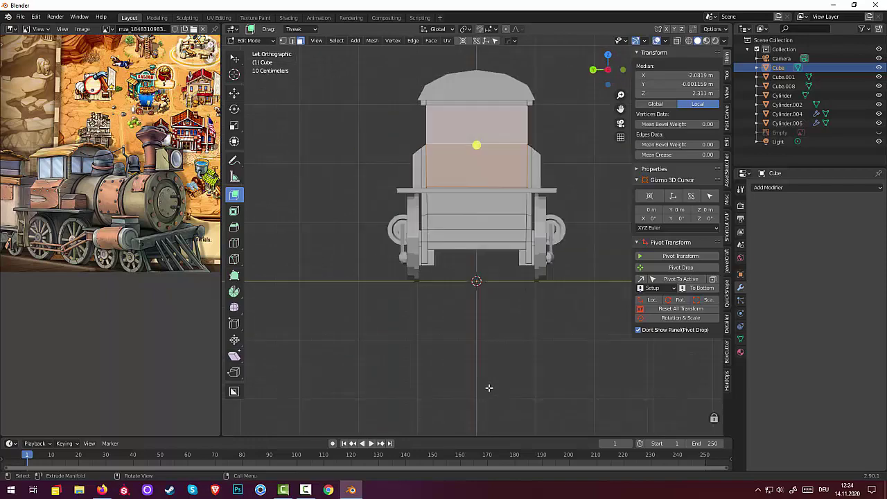
scroll(509, 181, up, 2)
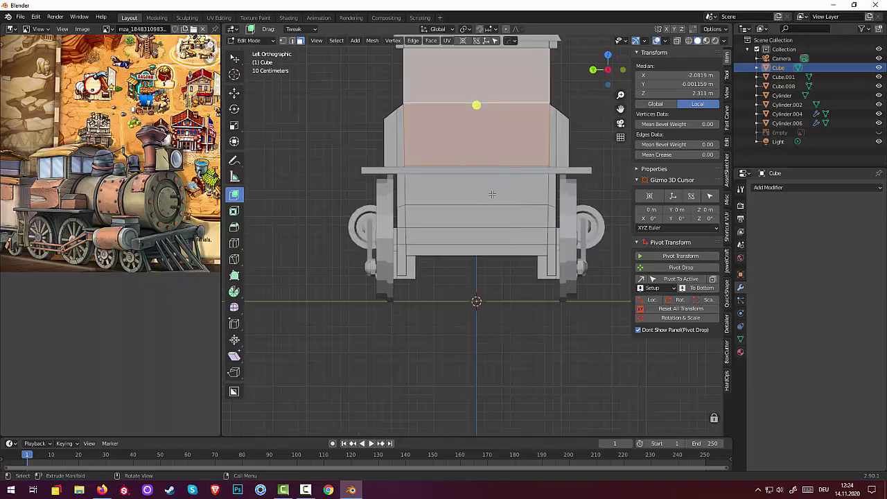
key(k)
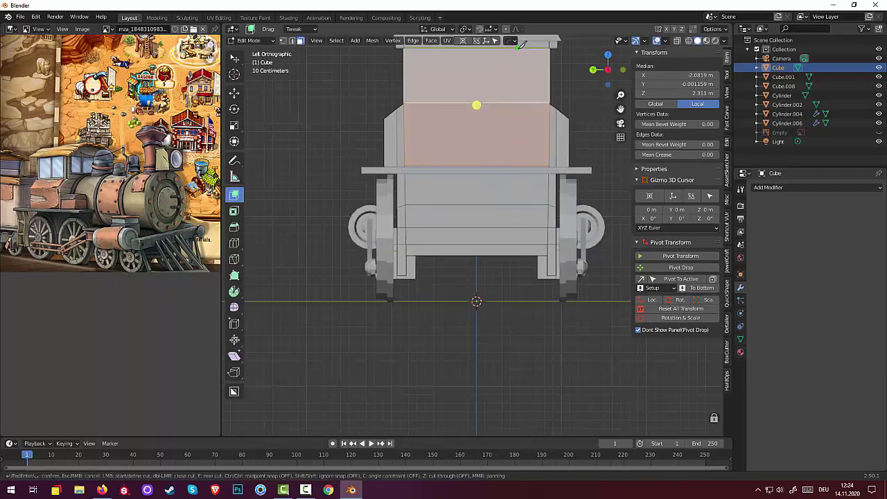
click(513, 41)
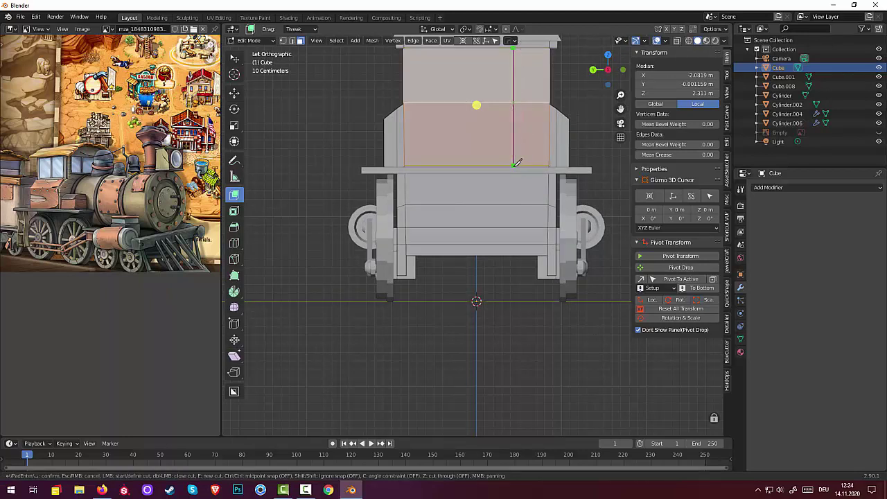
click(514, 164)
key(Return)
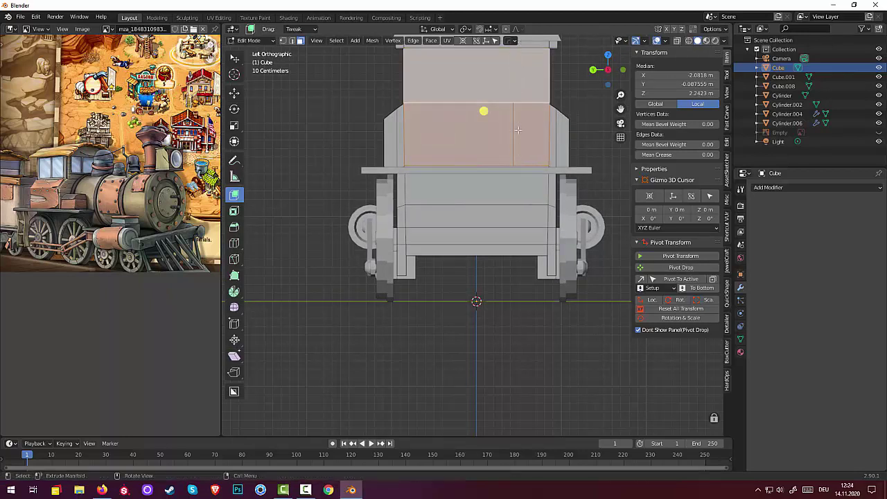
mouse_move(464, 70)
middle_down()
mouse_move(400, 122)
mouse_move(423, 111)
middle_up()
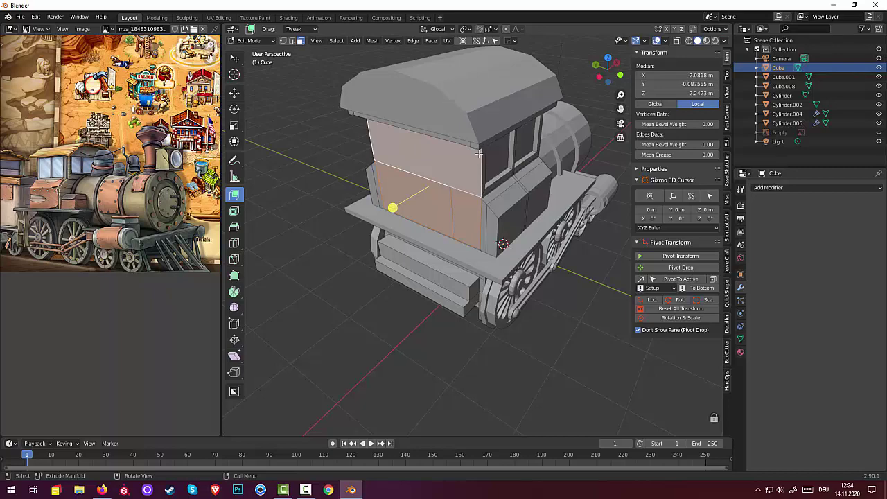
mouse_move(479, 152)
middle_down()
mouse_move(509, 151)
mouse_move(474, 167)
middle_up()
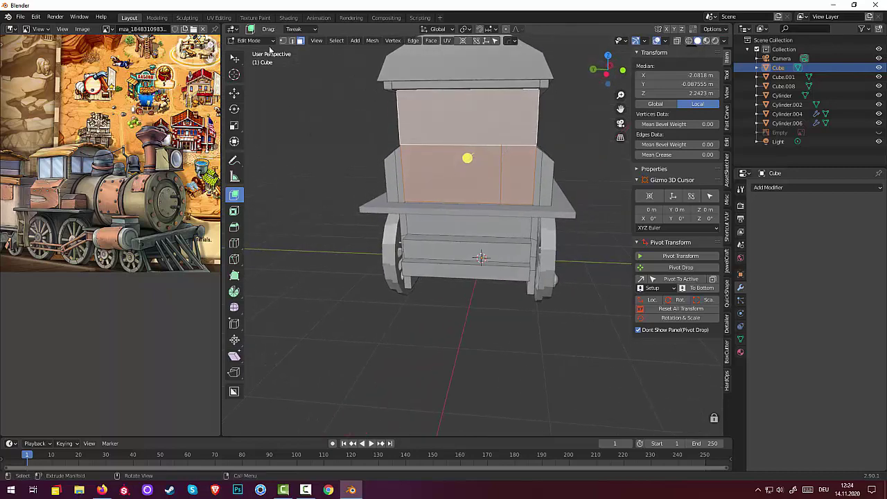
Step: Reselect the upper and lower rear cab panels and zoom out to the whole locomotive
click(281, 152)
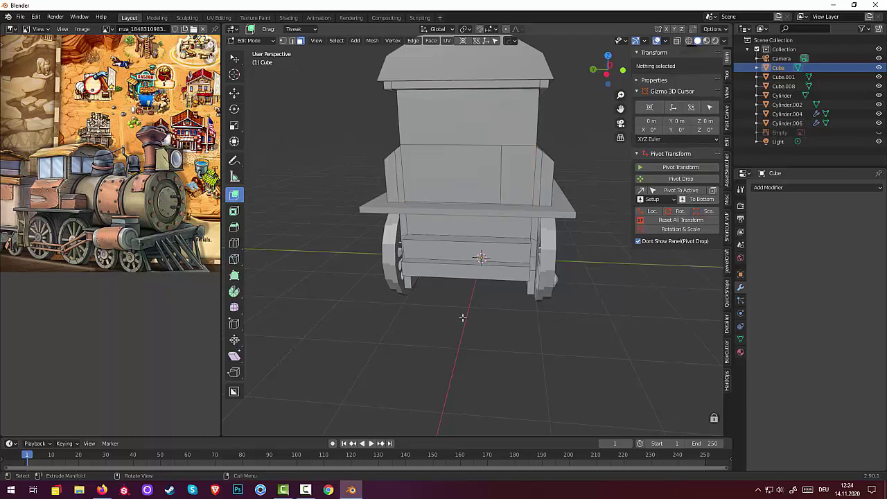
key(ctrl)
ctrl+click(459, 151)
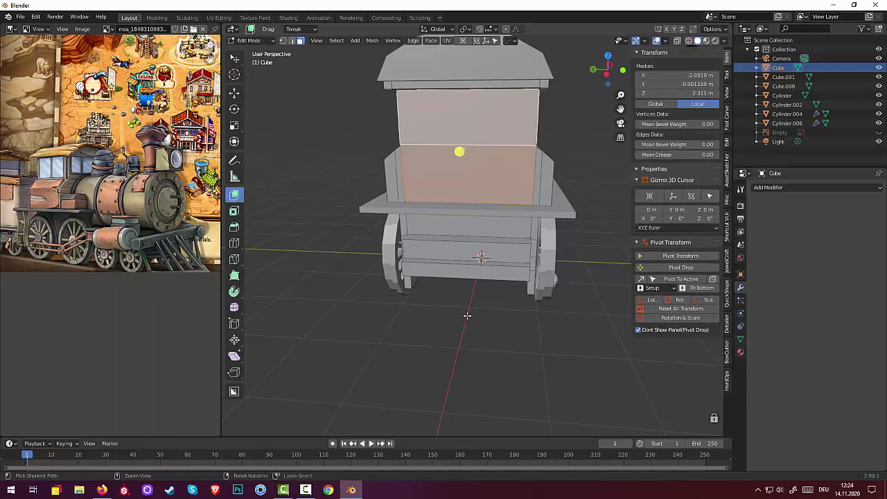
scroll(471, 320, down, 3)
scroll(475, 326, down, 2)
middle_drag(475, 326, 398, 313)
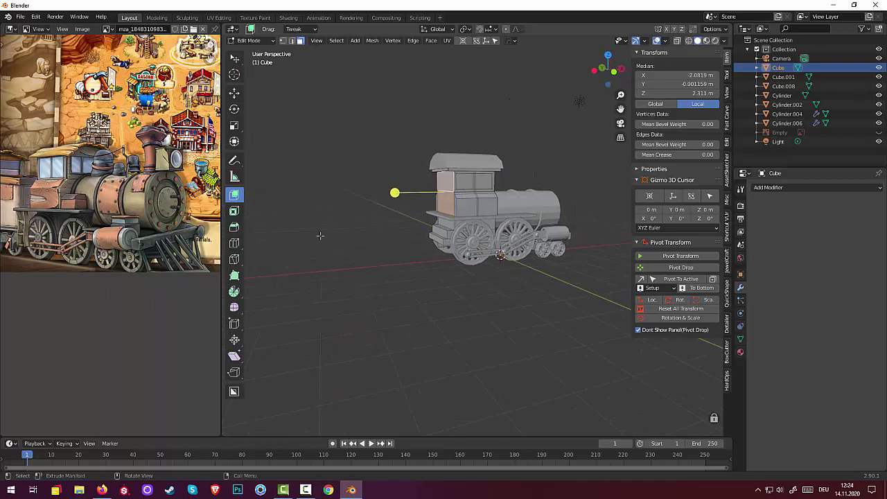
Step: Toggle to Object Mode and back to Edit Mode, clearing the face selection
click(253, 41)
click(255, 42)
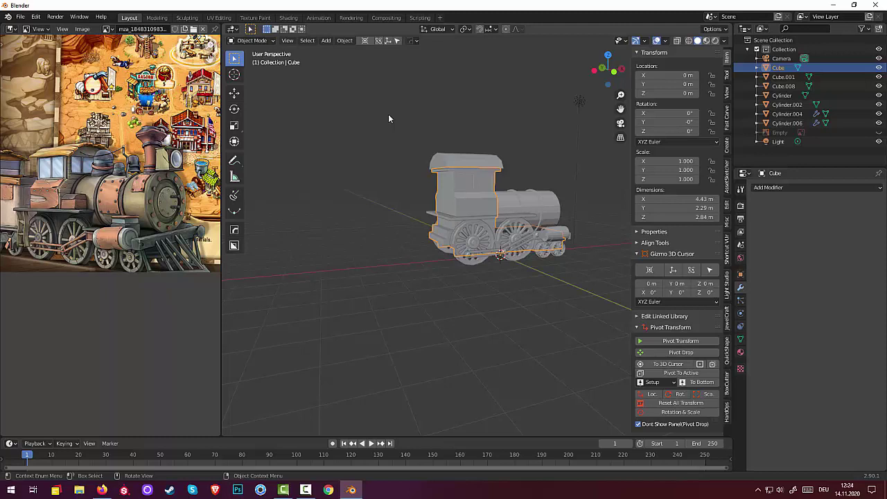
click(246, 41)
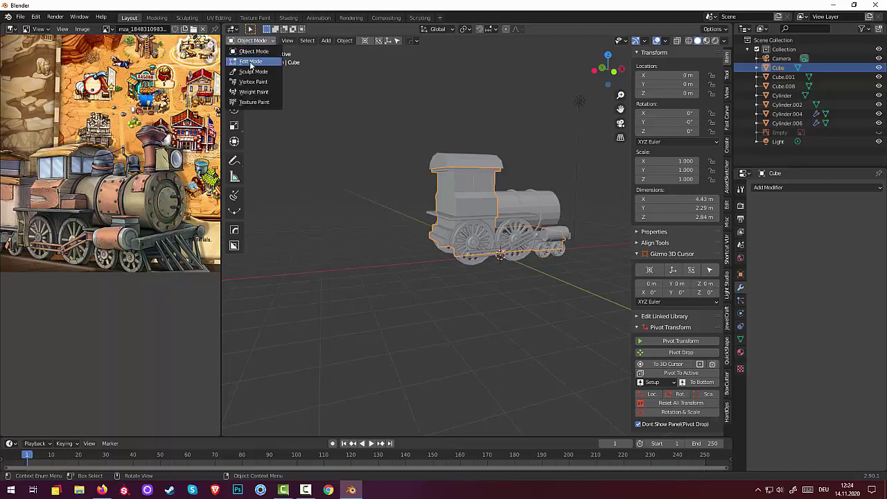
click(251, 63)
click(319, 197)
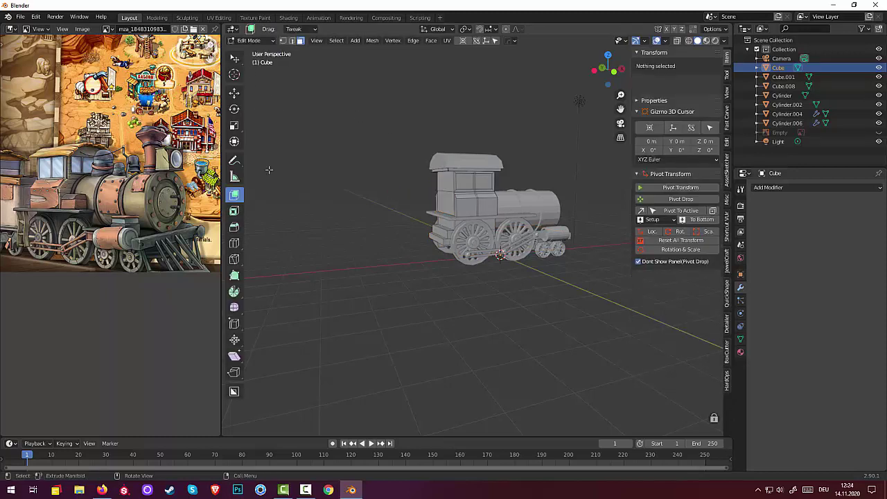
Step: Reselect the Cube body, re-enter Edit Mode and use vertex select
click(255, 42)
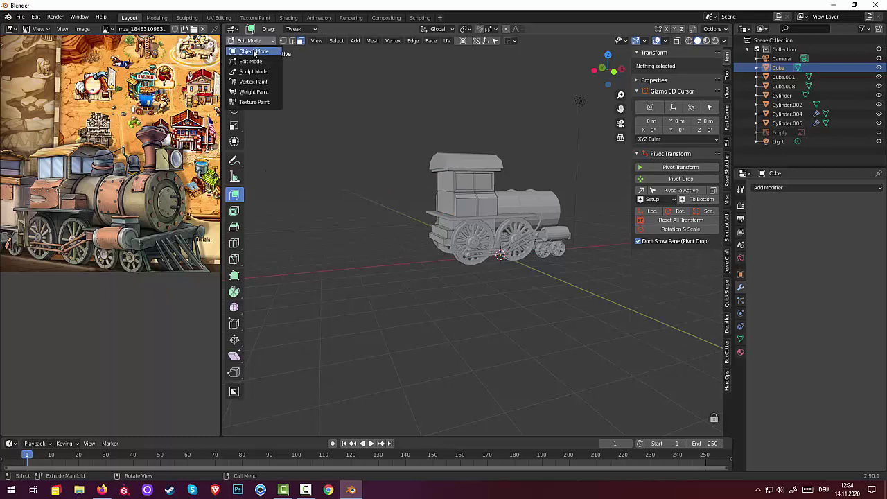
click(253, 51)
click(471, 203)
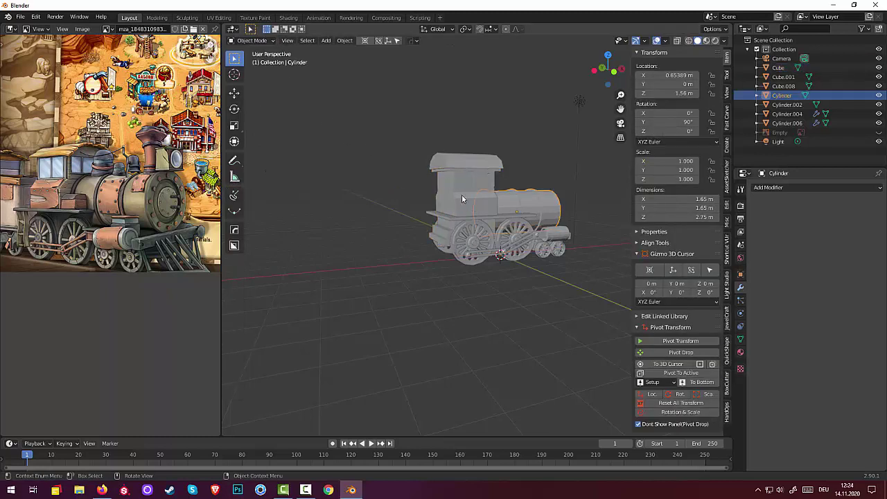
click(460, 194)
click(252, 40)
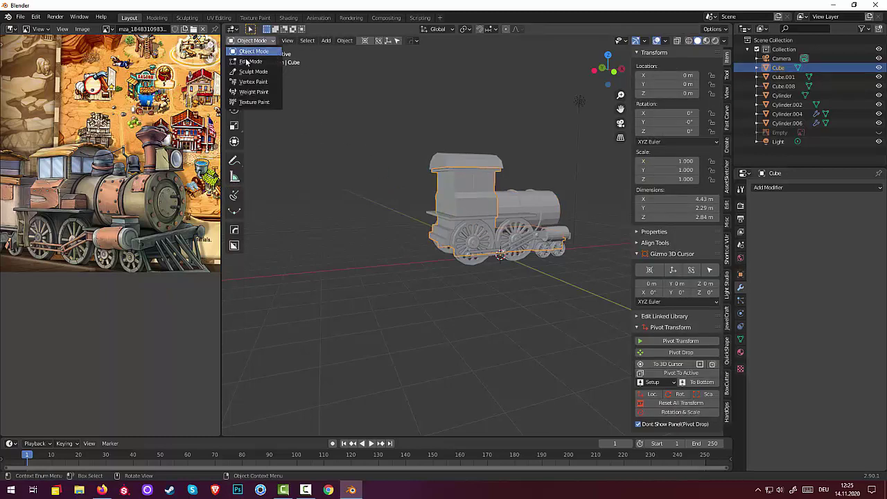
click(257, 53)
click(283, 41)
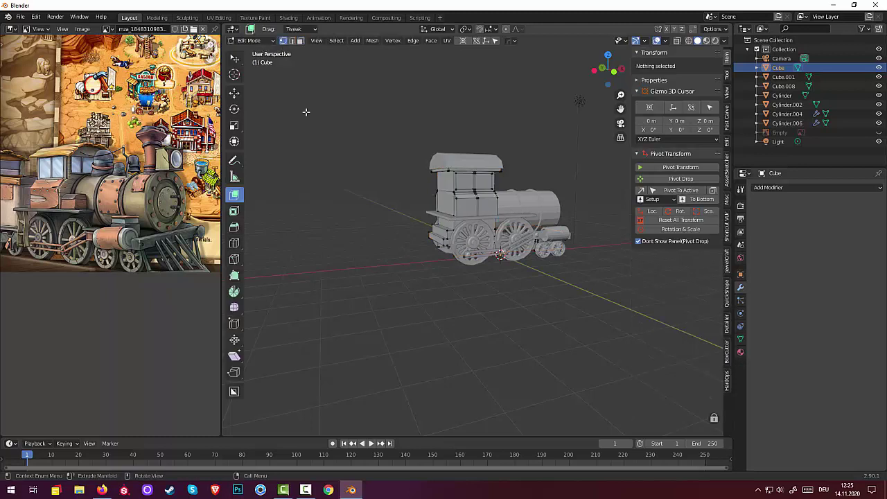
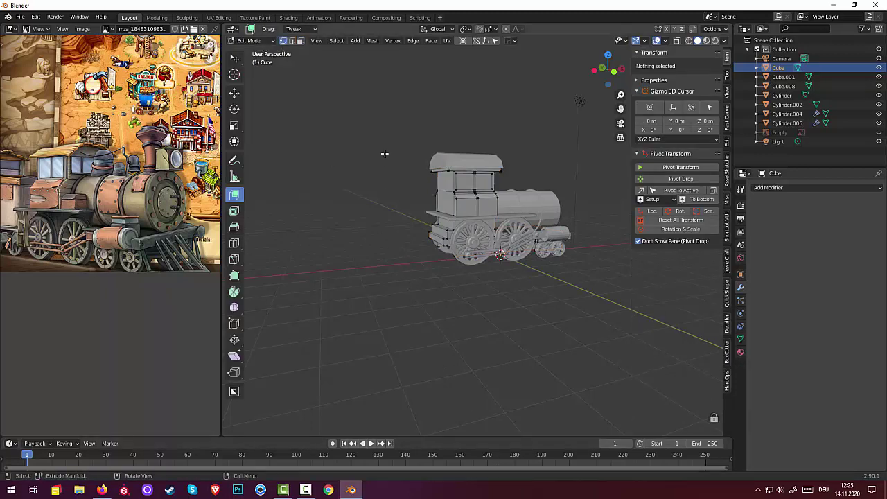
Step: In X-ray, merge the whole cab mesh's duplicate vertices by distance, then return to Object Mode
click(677, 42)
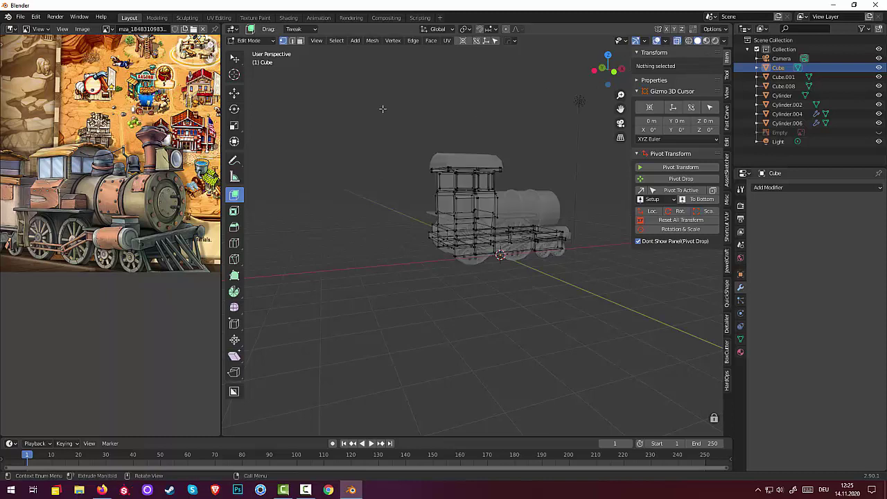
drag(382, 106, 620, 308)
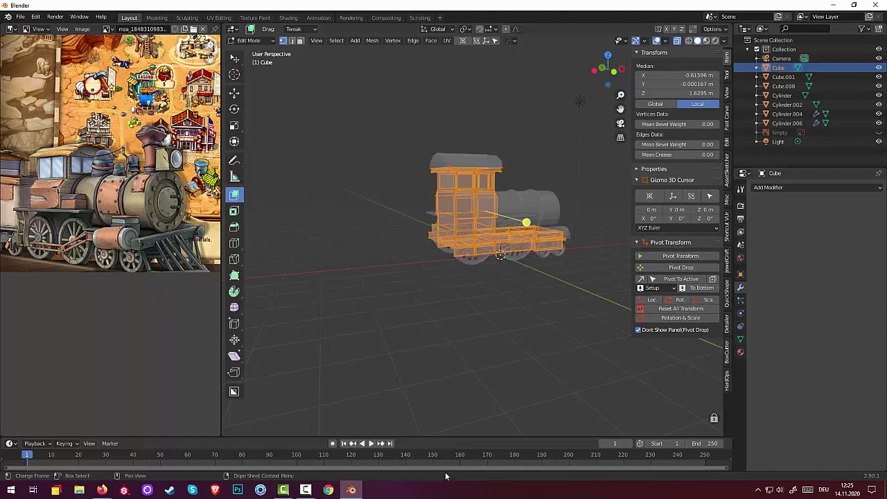
key(m)
click(437, 383)
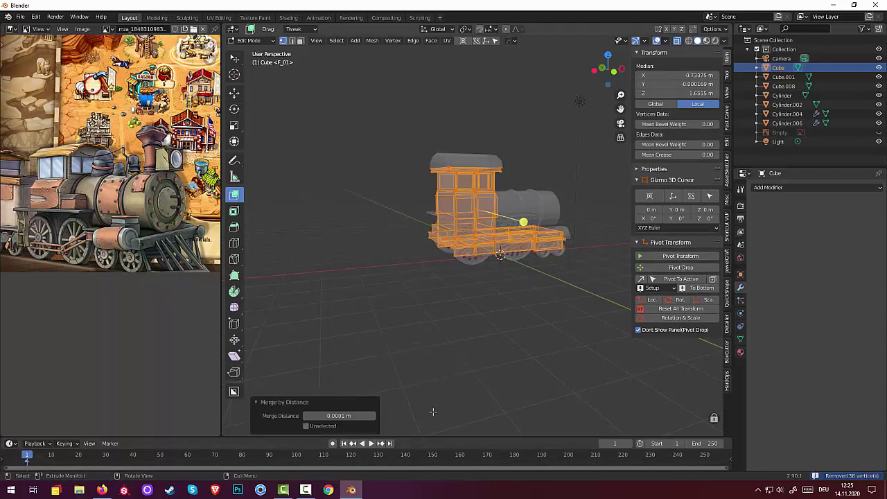
key(alt+a)
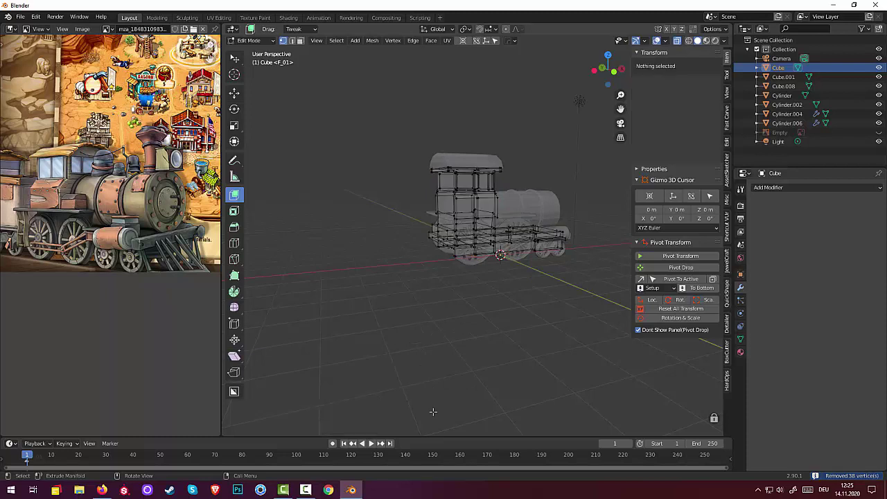
click(248, 40)
Step: Turn off X-ray and orbit and zoom in on the rear of the cab
click(253, 50)
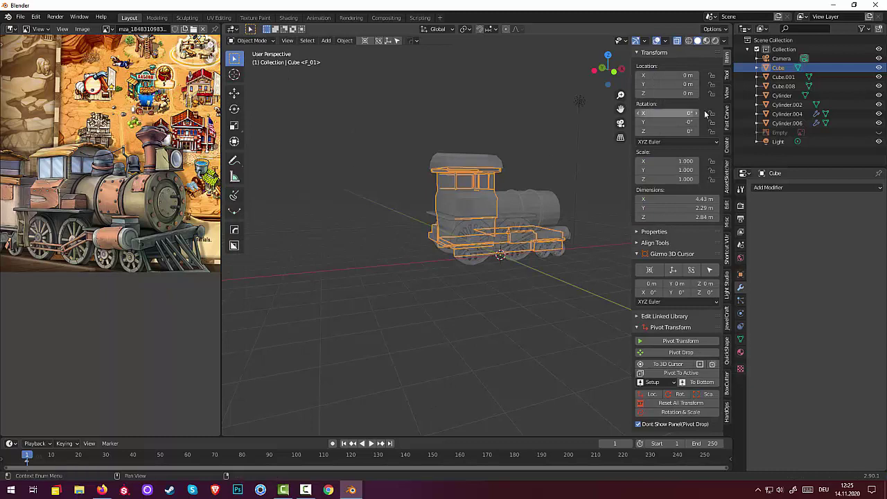
click(677, 41)
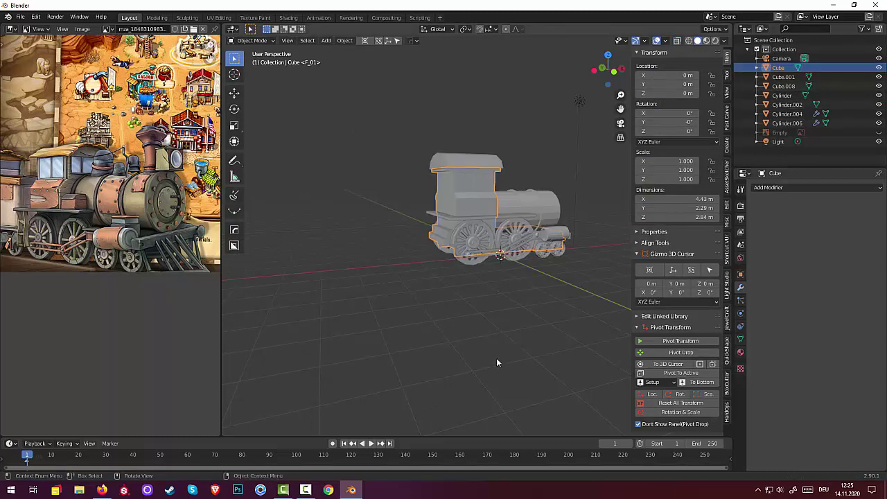
click(493, 349)
middle_drag(490, 341, 552, 332)
scroll(534, 308, up, 2)
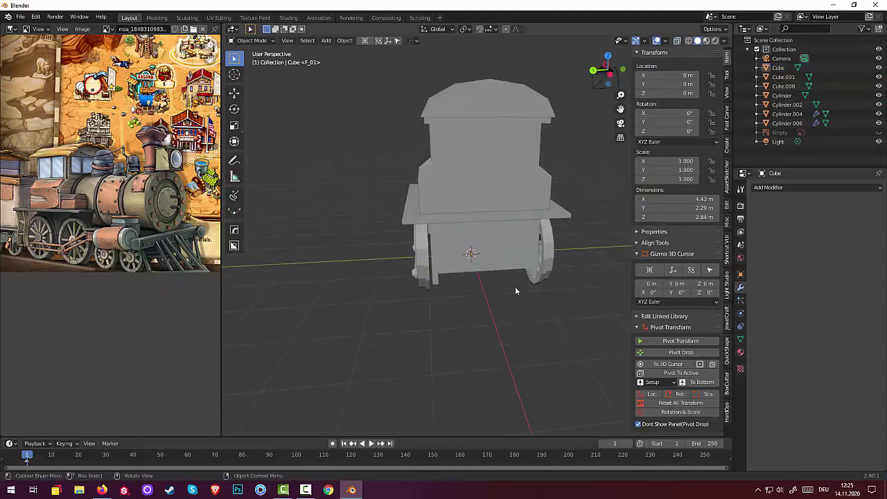
scroll(505, 266, up, 3)
scroll(489, 239, up, 2)
Step: Select the Cube body object and enter Edit Mode
click(252, 40)
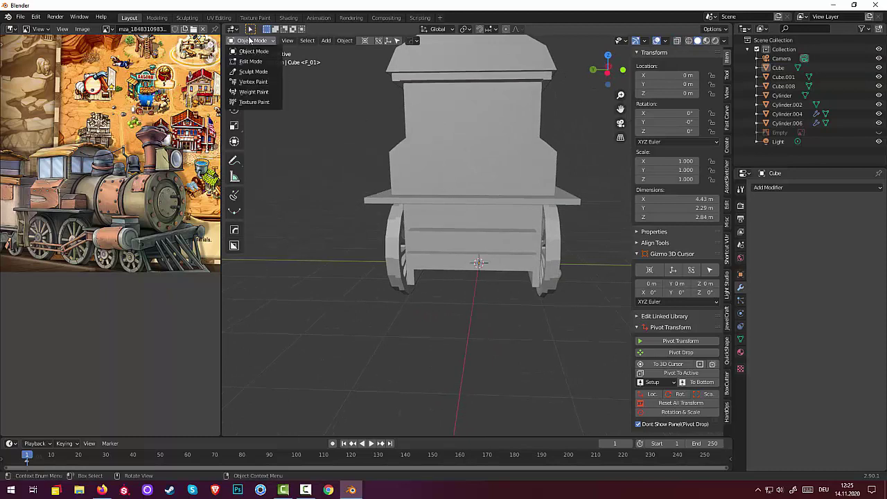
click(430, 140)
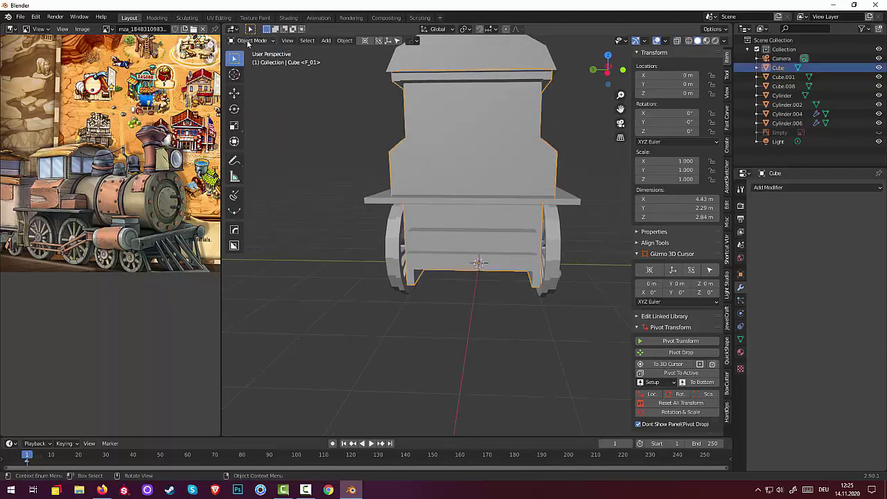
click(251, 40)
click(251, 61)
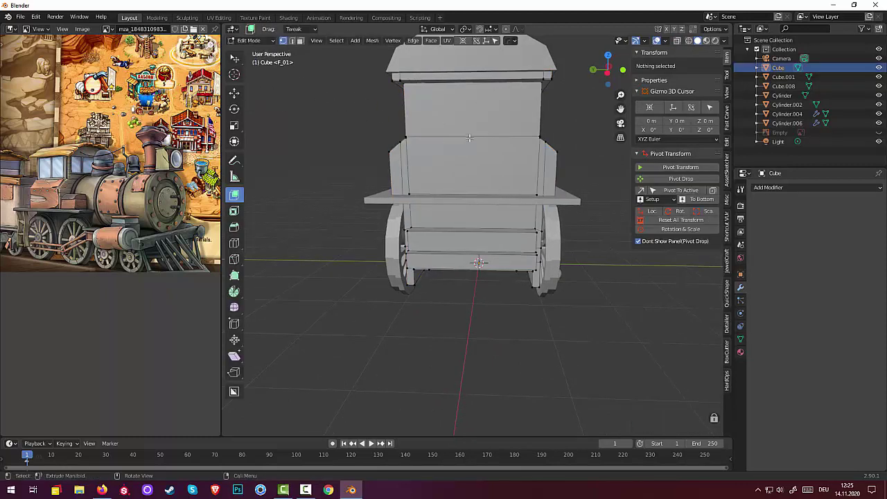
click(300, 40)
click(468, 102)
shift+click(470, 169)
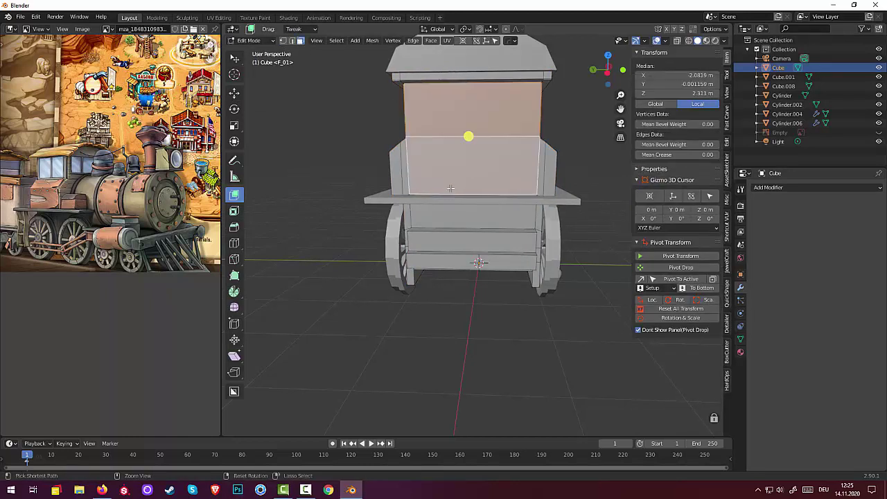
key(ctrl+r)
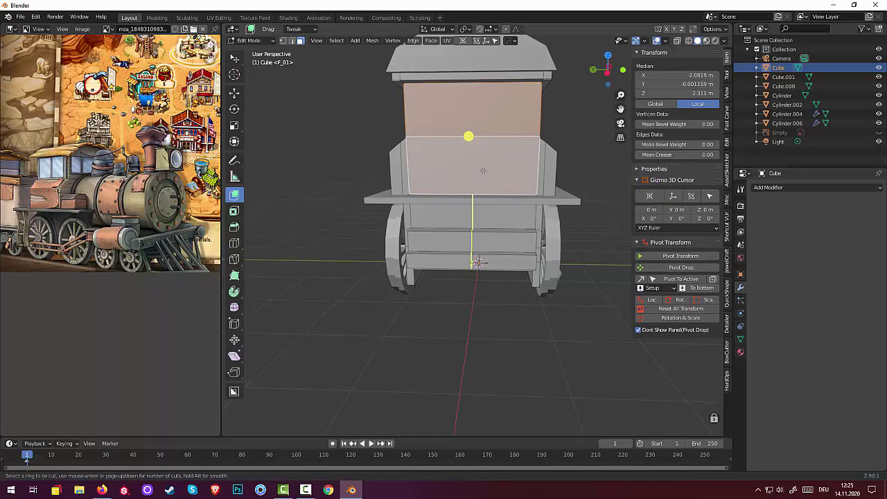
middle_drag(551, 394, 487, 379)
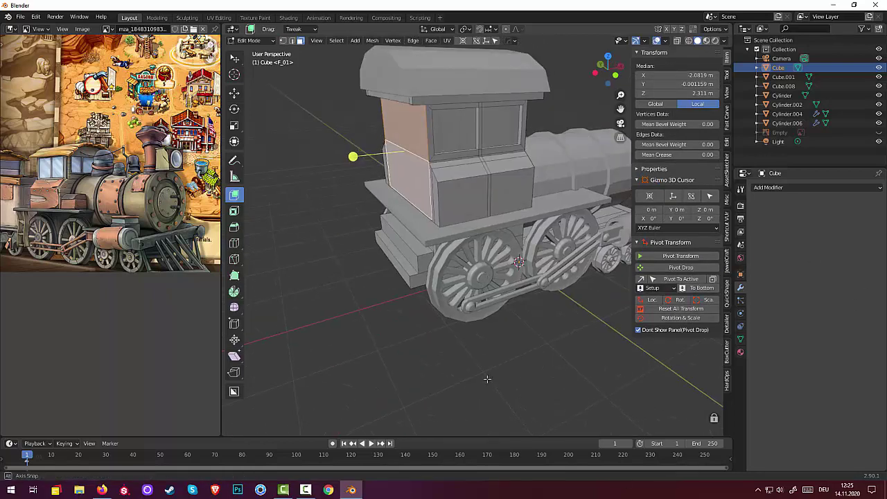
mouse_move(487, 379)
middle_down()
mouse_move(530, 372)
mouse_move(525, 387)
middle_up()
click(489, 380)
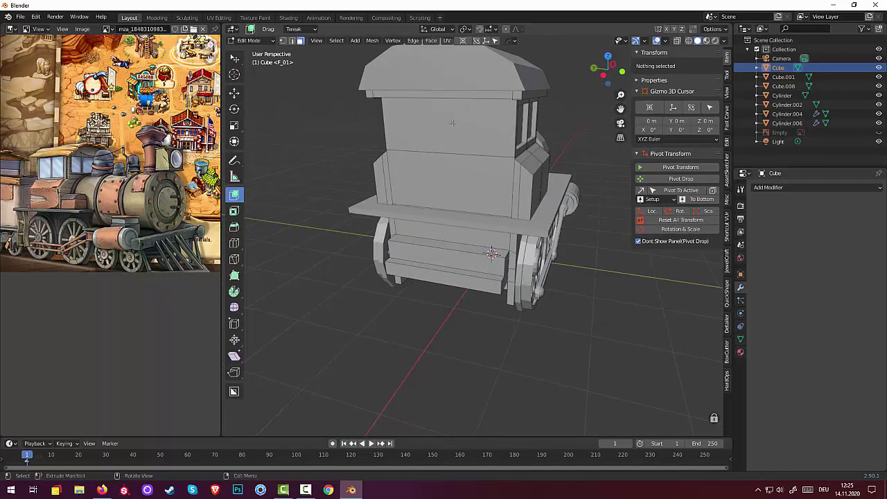
mouse_move(452, 122)
middle_down()
mouse_move(428, 109)
mouse_move(413, 124)
mouse_move(423, 148)
middle_up()
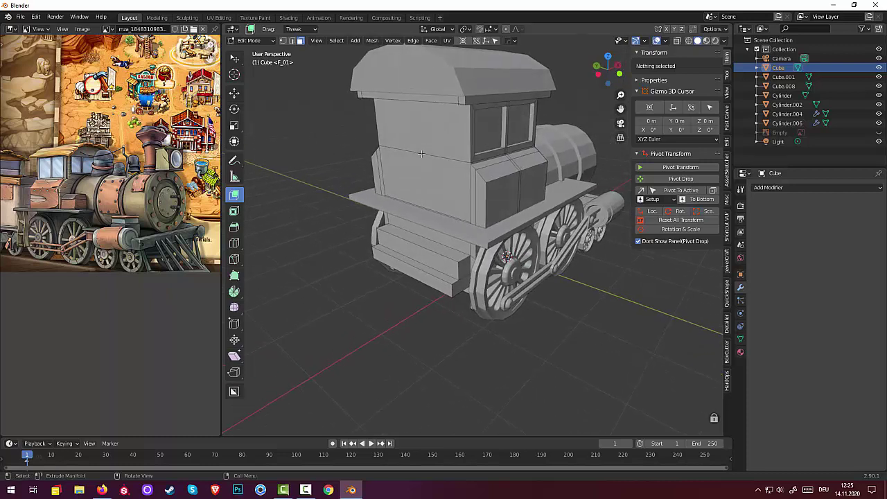
Step: Add a new cube and move it −3.4871 m along X beside the locomotive
key(shift+a)
click(415, 201)
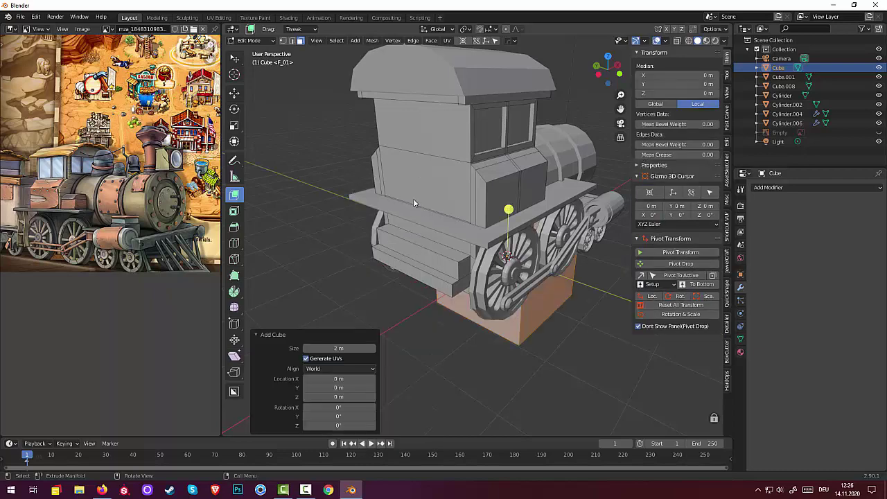
middle_drag(414, 199, 363, 195)
scroll(363, 196, down, 3)
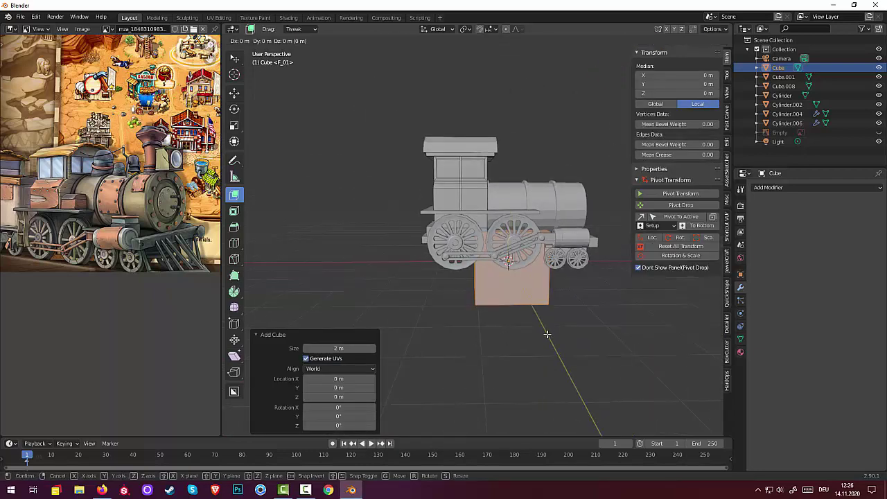
key(g)
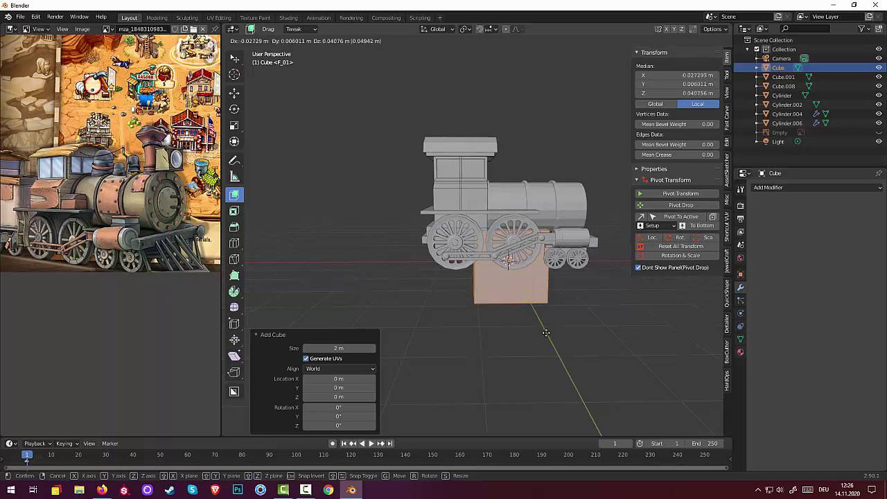
key(x)
click(426, 312)
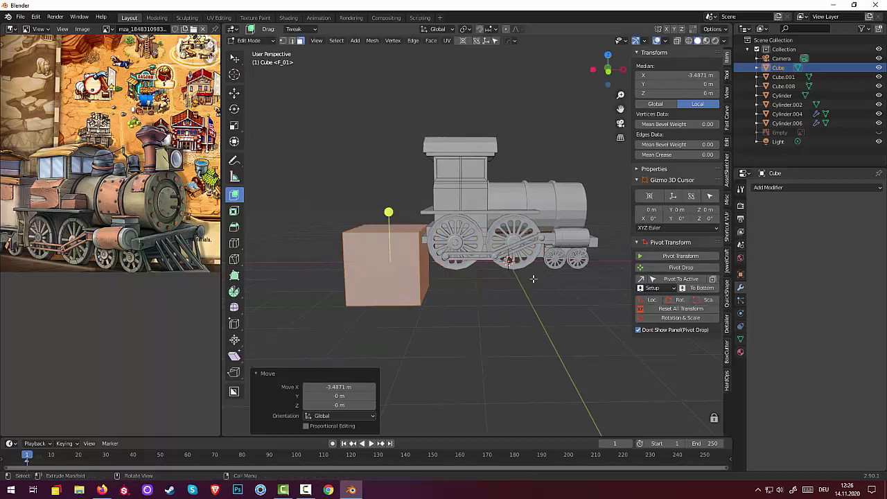
Step: Flatten the cube to 0.024 along X and narrow it to 0.494 along Y
middle_drag(533, 278, 474, 315)
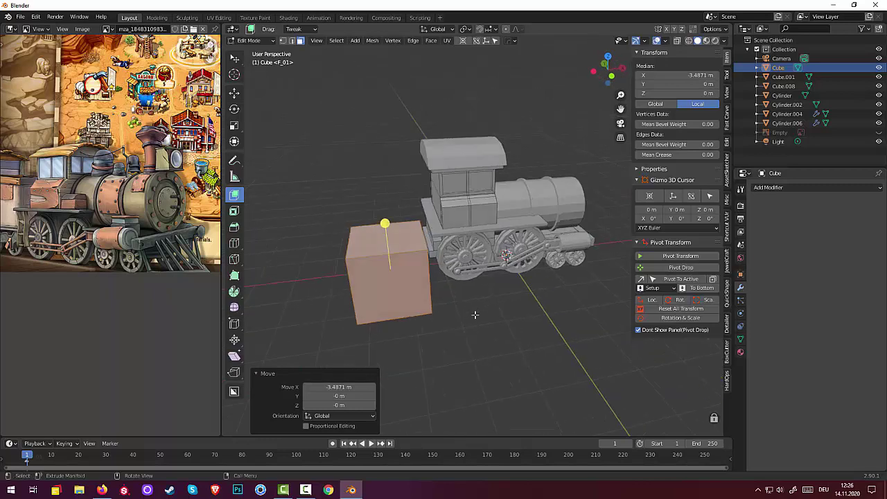
key(s)
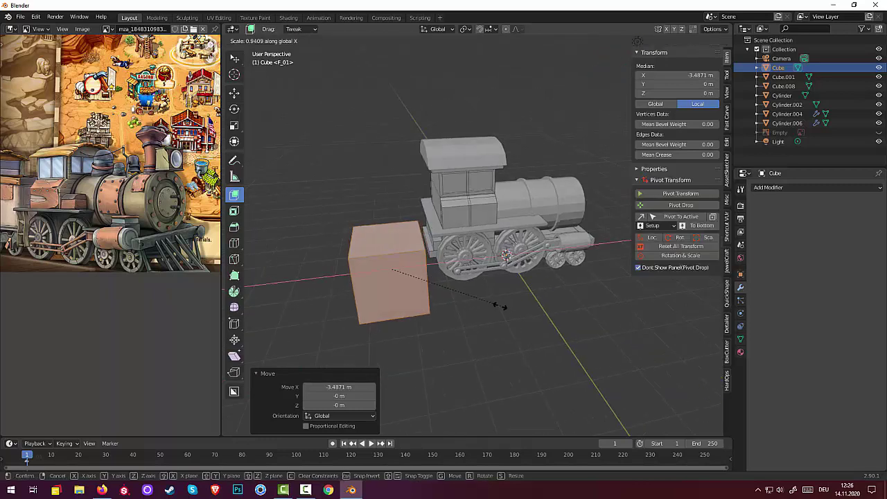
key(x)
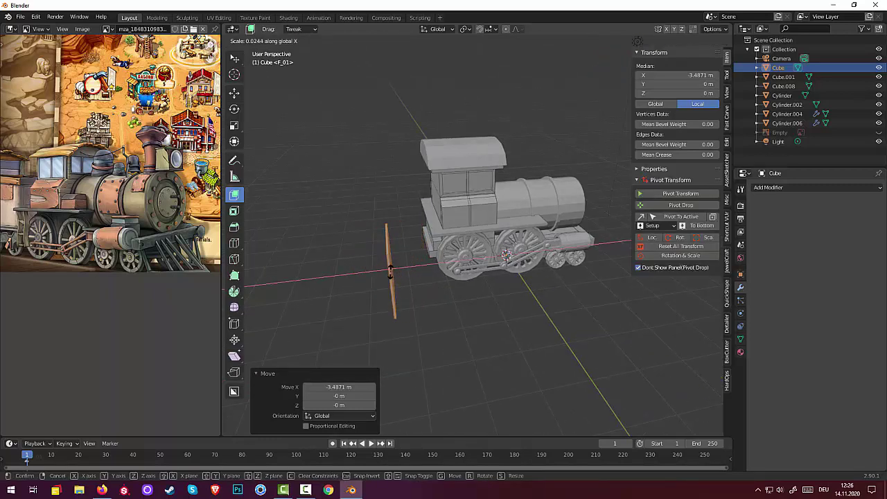
click(390, 271)
middle_drag(390, 272, 551, 298)
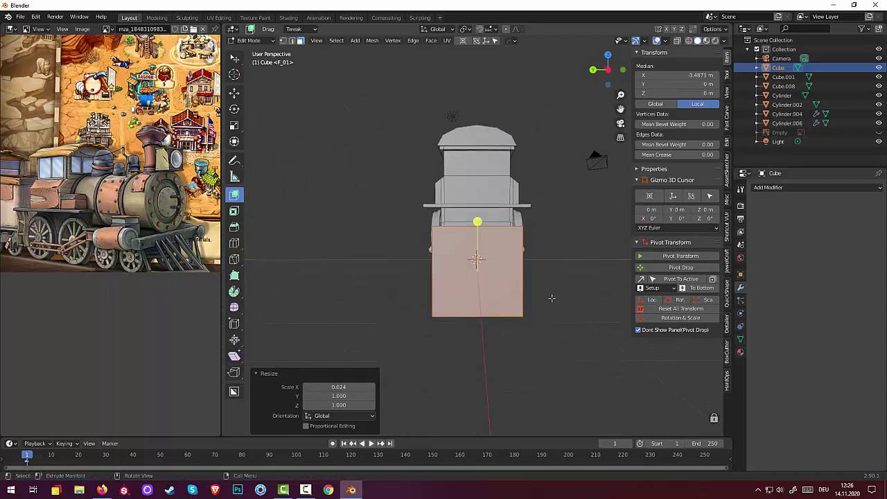
key(s)
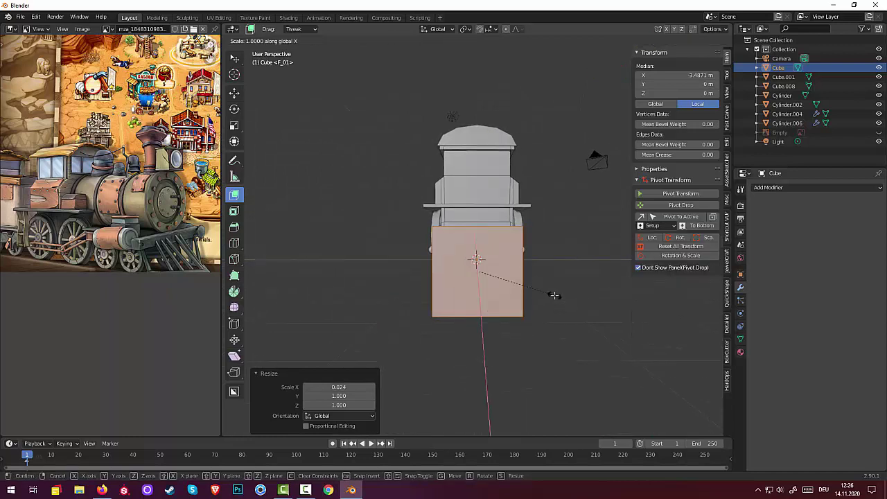
key(y)
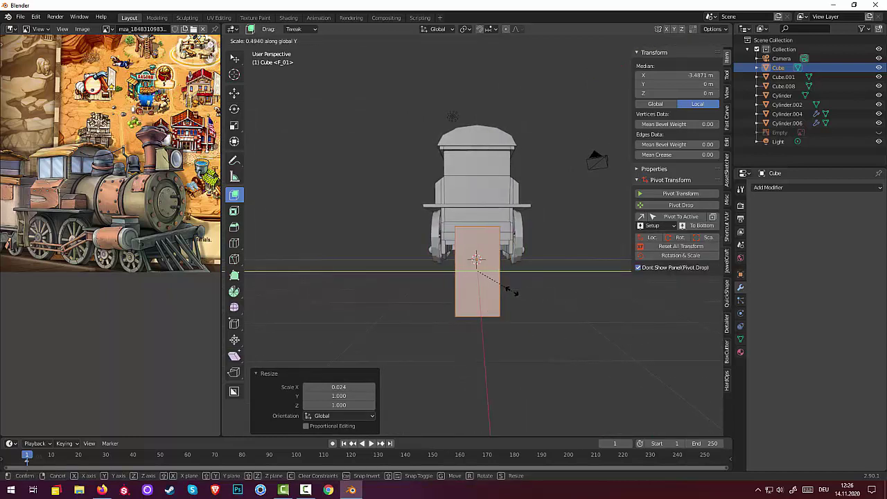
click(514, 287)
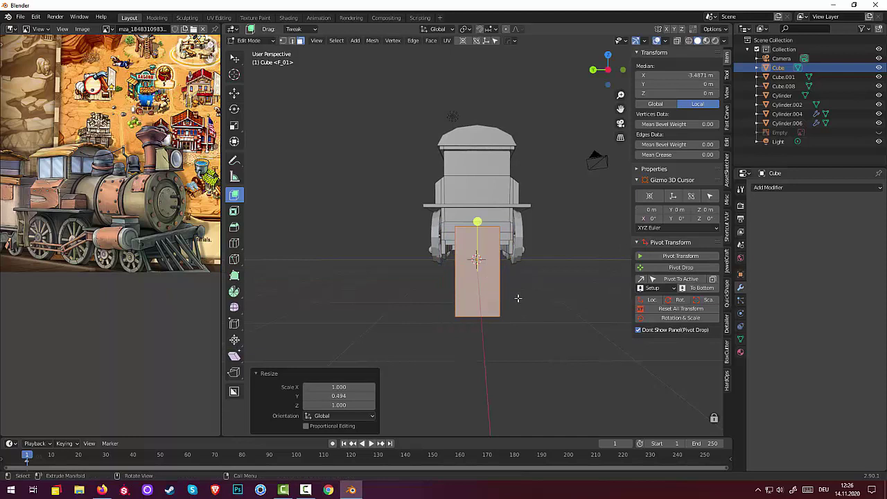
Step: Shorten the slab to 0.764 along Z and switch to an orthographic numpad view
key(s)
key(z)
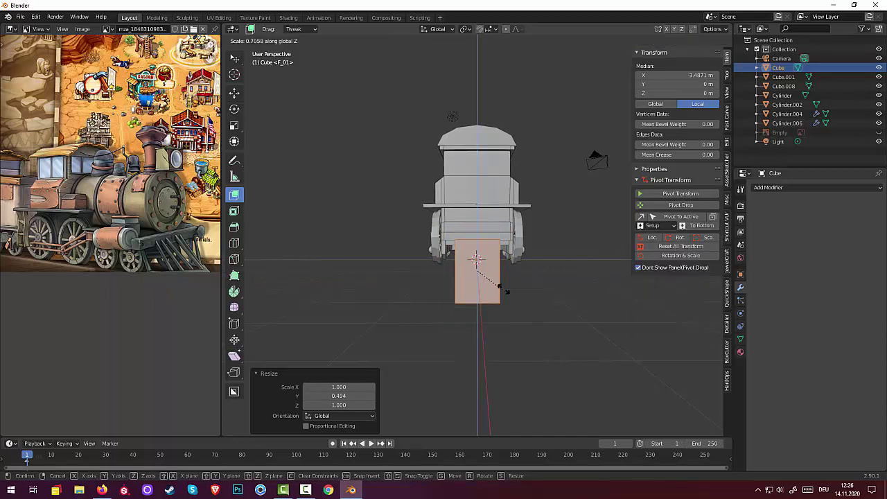
click(498, 300)
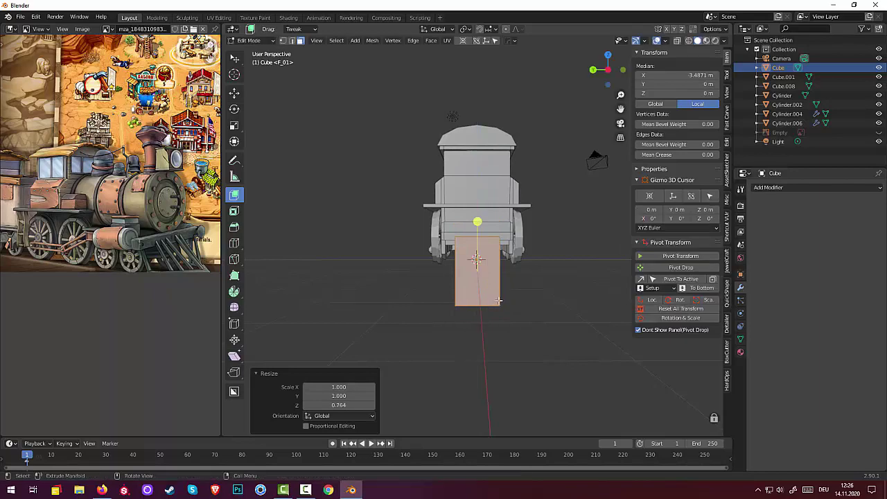
key(KP_3)
key(KP_1)
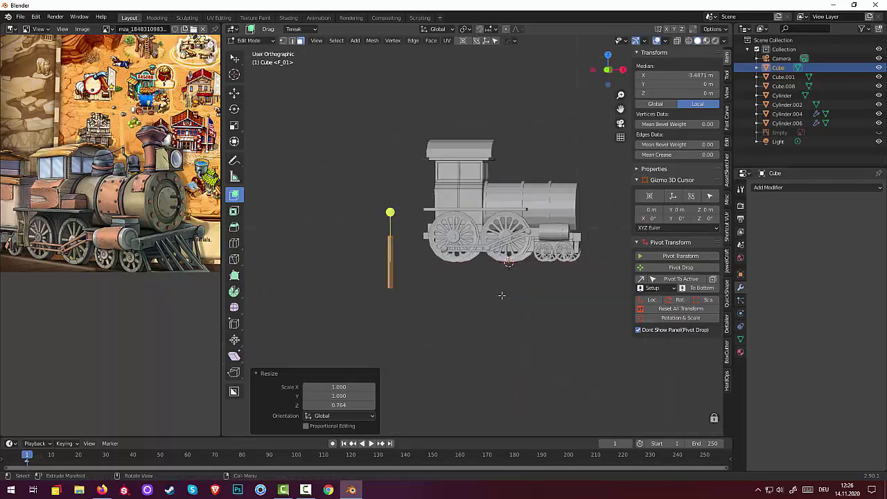
Step: In the rear orthographic view, raise the door face onto the cab wall and scale it 0.929
key(KP_3)
key(ctrl+KP_3)
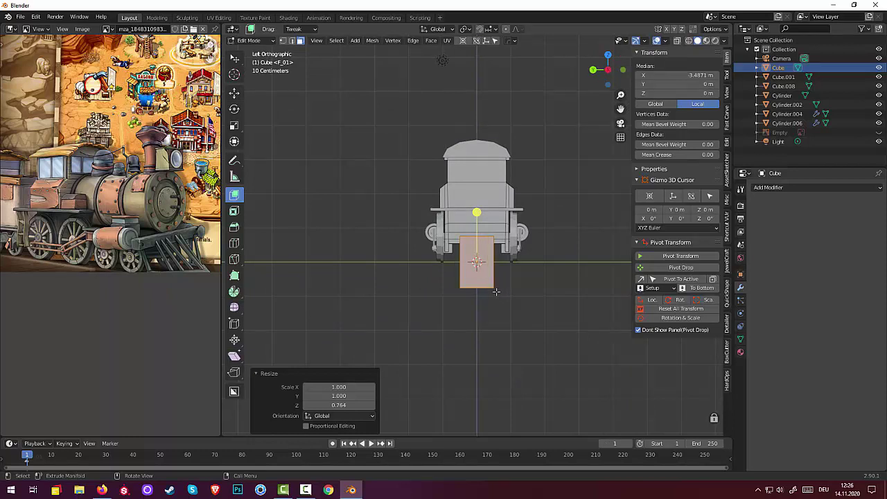
key(g)
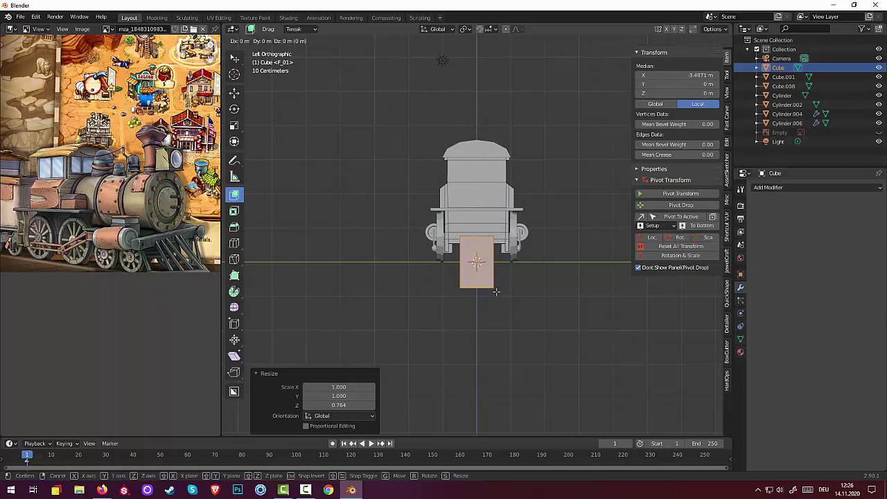
click(495, 210)
scroll(496, 210, up, 1)
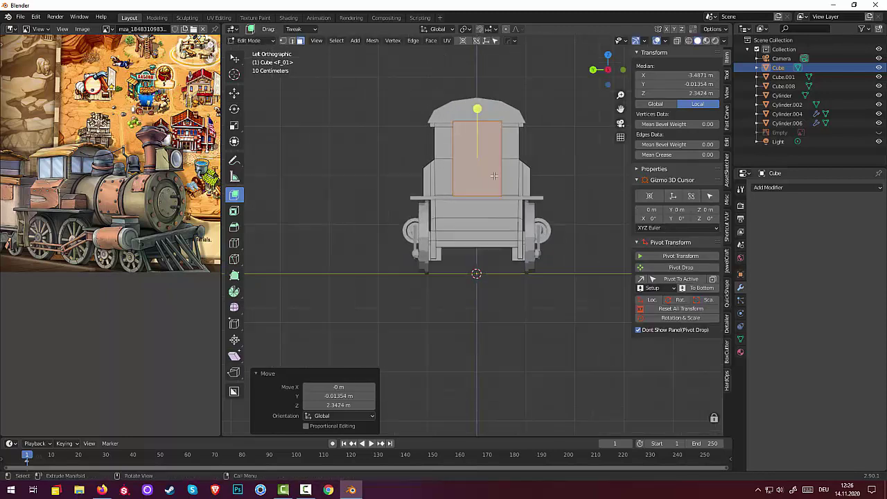
scroll(526, 190, up, 1)
key(s)
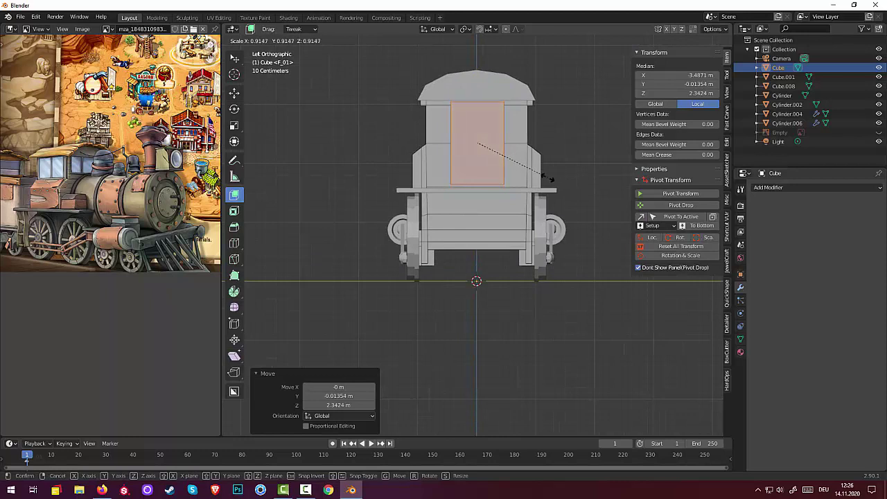
click(490, 158)
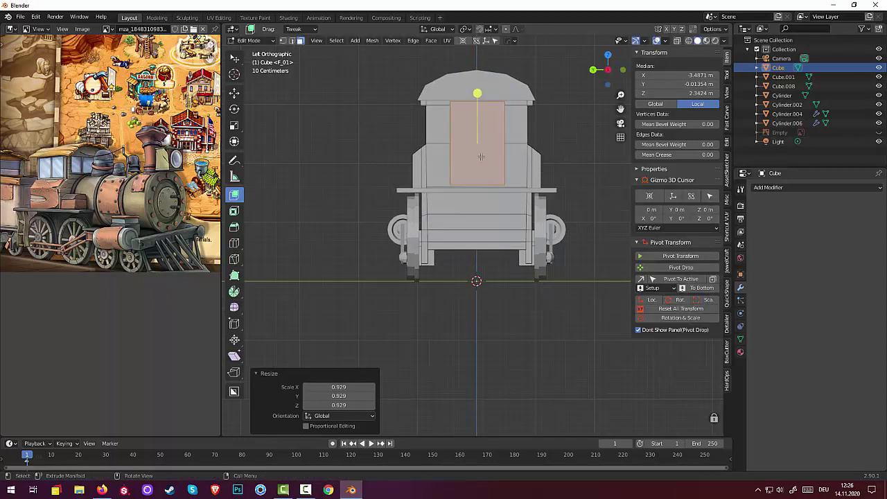
Step: Lower the door face 0.047 m and scale it to 0.895 along Z
key(g)
key(z)
click(481, 158)
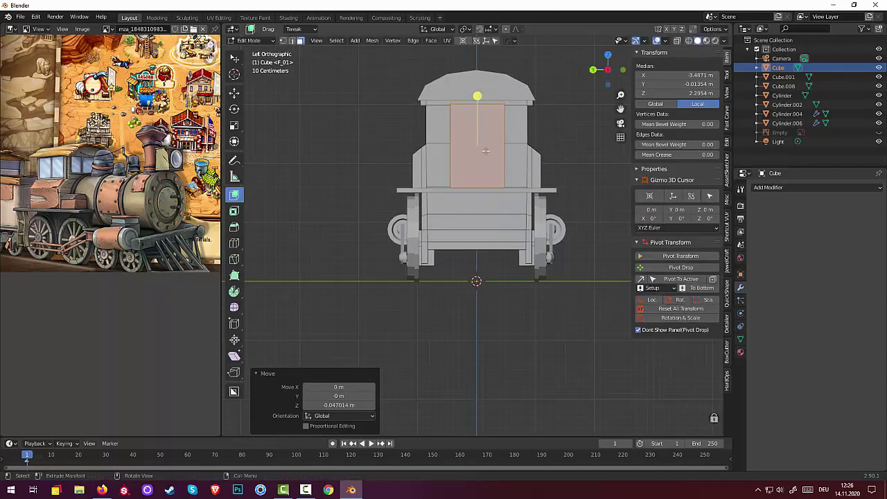
key(s)
key(z)
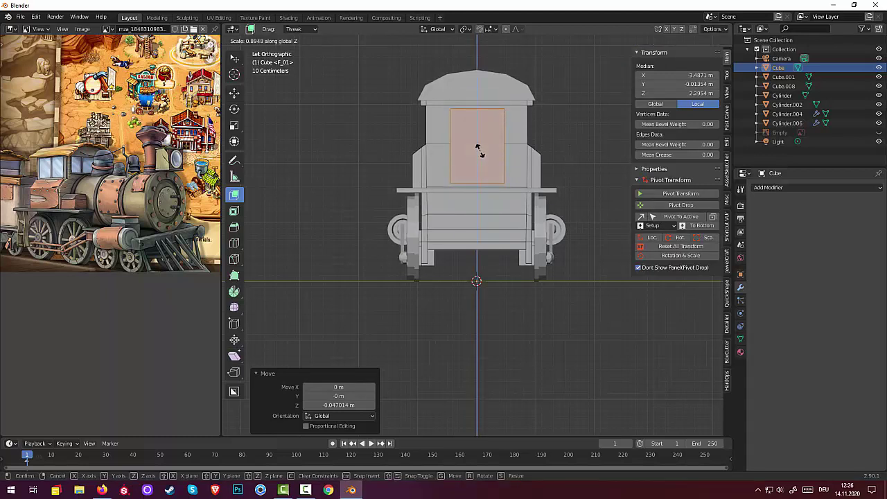
click(478, 151)
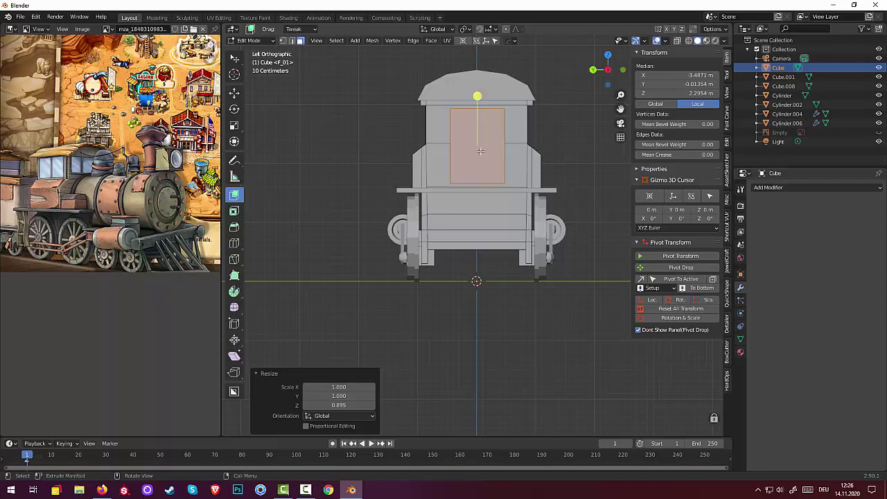
key(g)
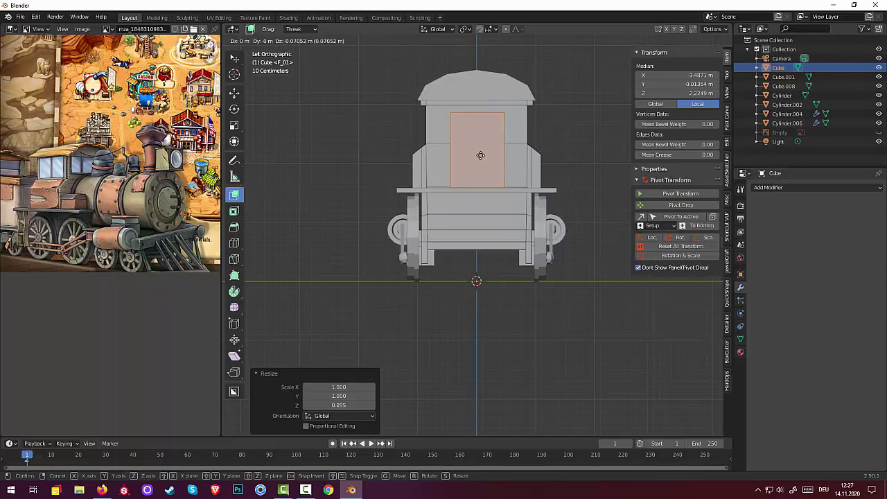
Step: Cancel the move, then select the thin plank beside the cab and reposition it
right_click(480, 155)
click(475, 203)
middle_drag(476, 203, 363, 223)
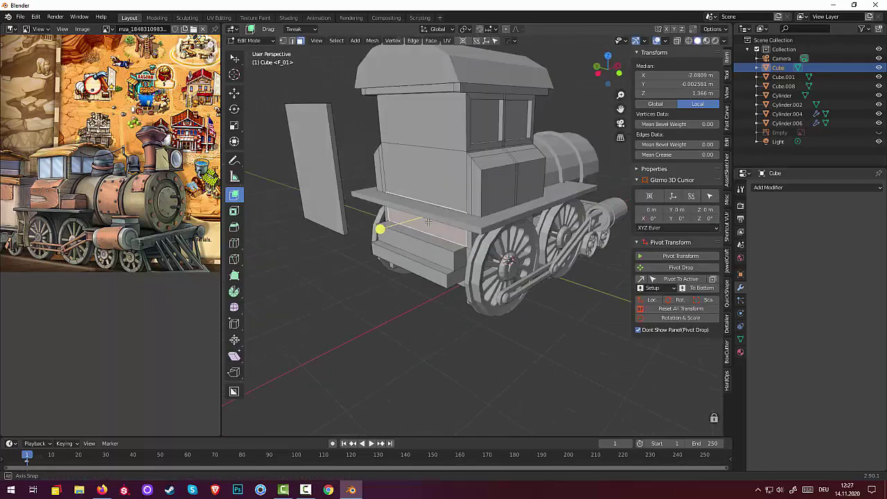
click(296, 167)
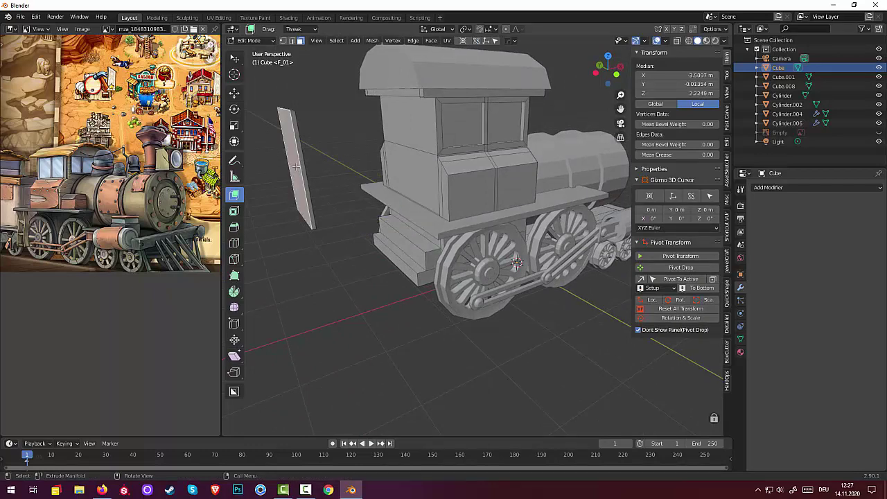
middle_drag(312, 174, 295, 177)
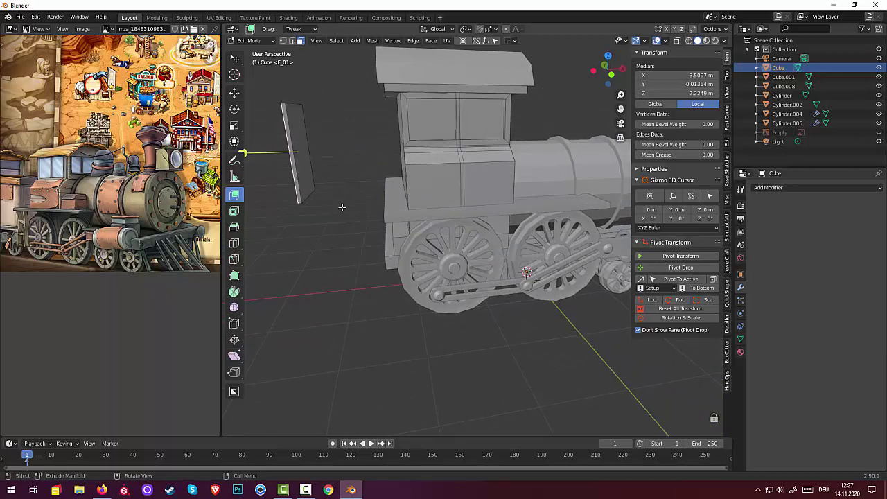
key(g)
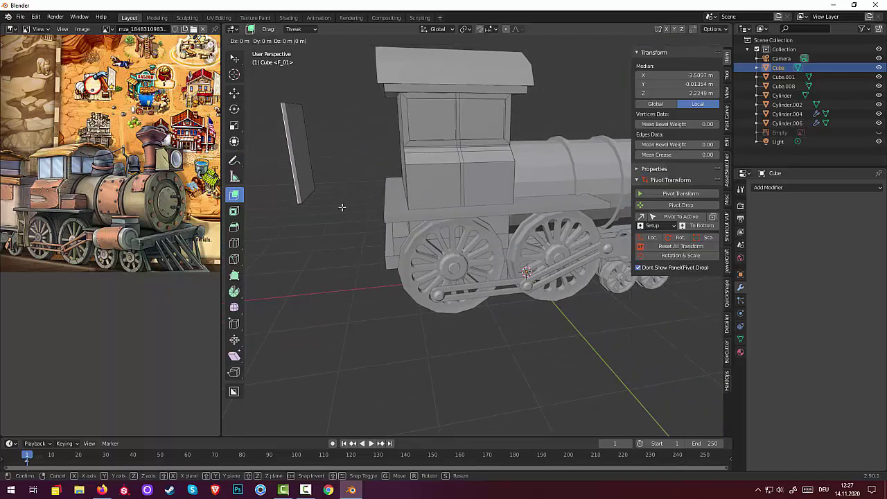
click(342, 205)
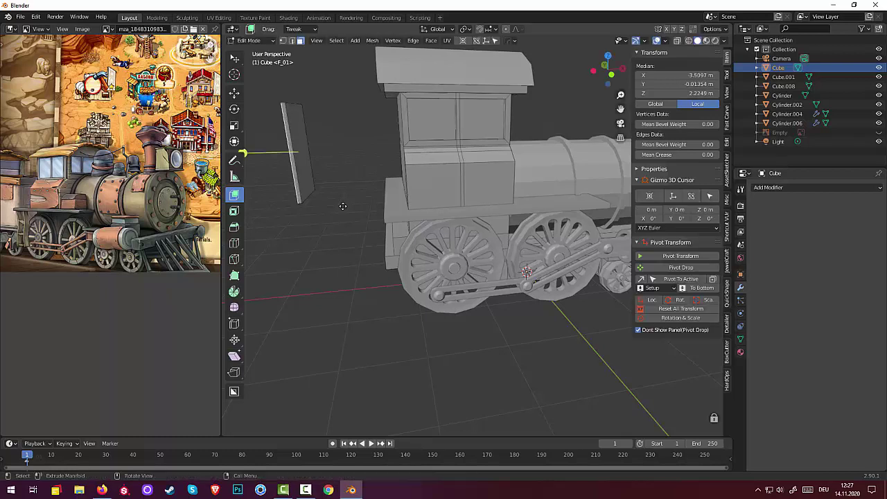
Step: Back in Edit Mode, select a plank face and grow the selection across the whole plank
click(246, 40)
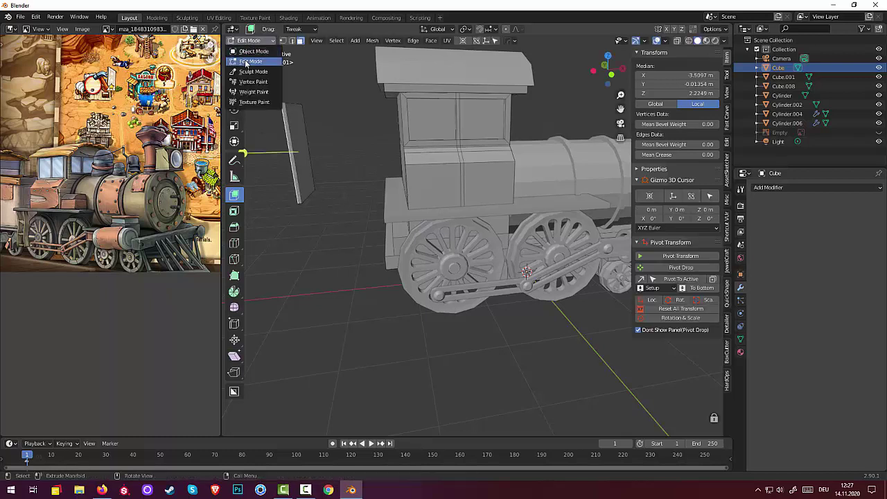
click(251, 52)
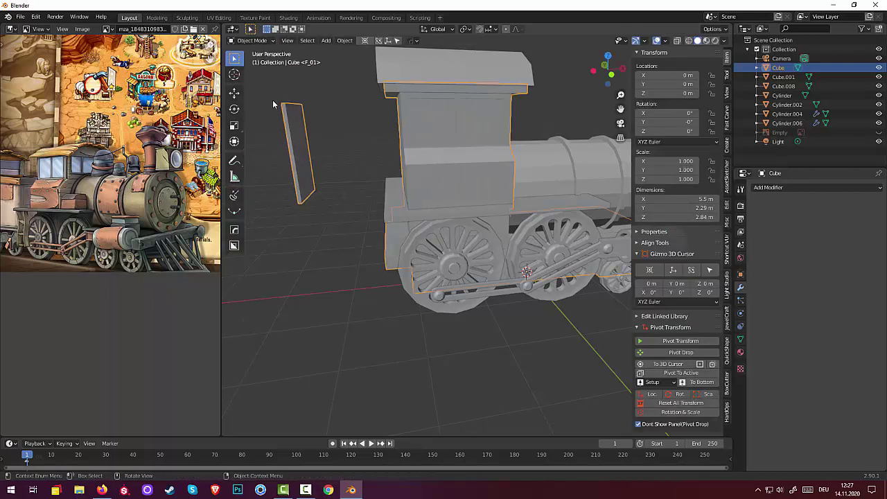
click(251, 40)
click(243, 53)
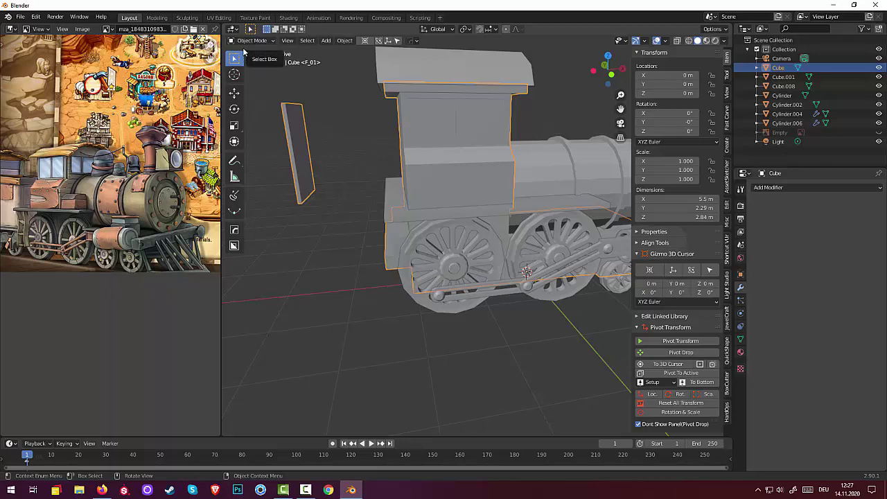
click(251, 40)
click(250, 63)
drag(287, 147, 294, 159)
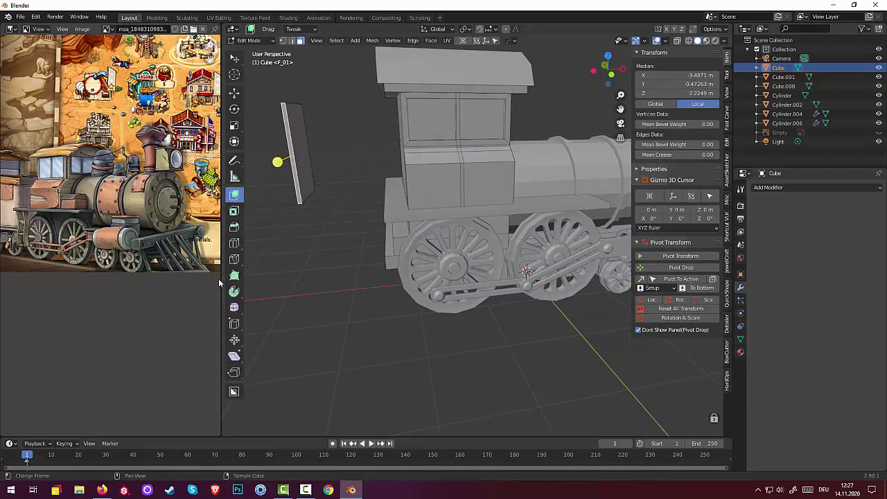
scroll(219, 279, up, 1)
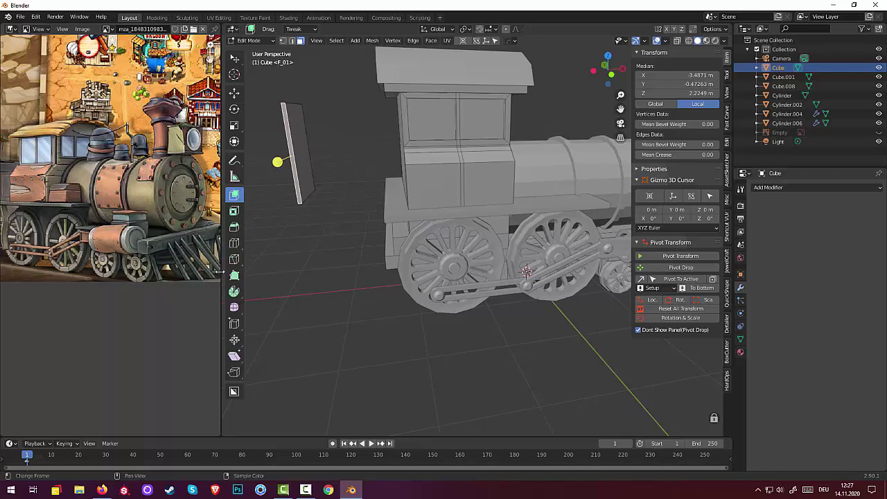
click(301, 173)
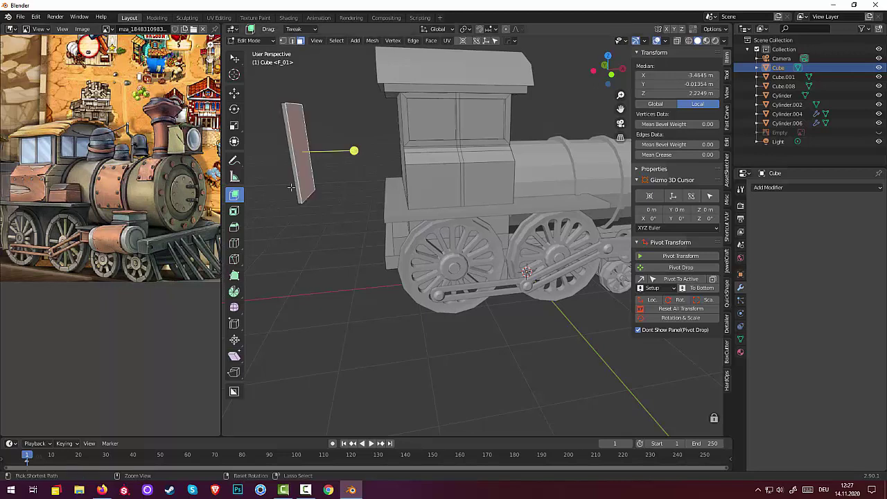
key(ctrl+KP_Add)
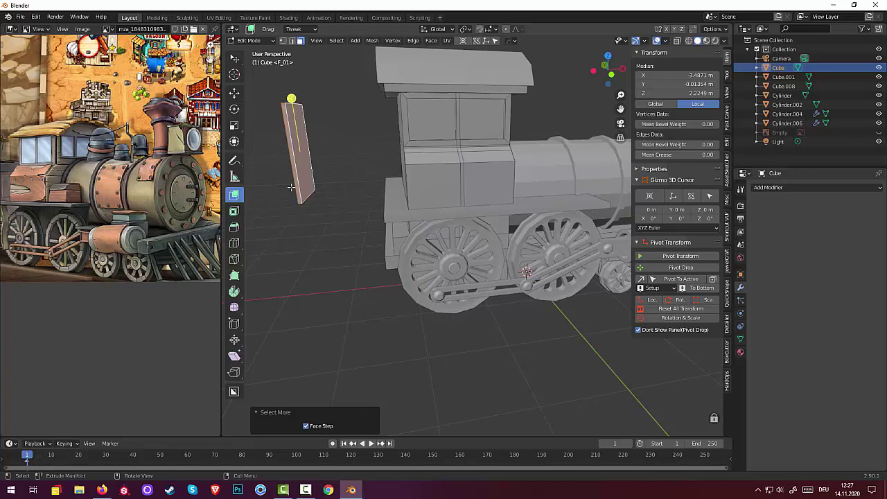
Step: Separate the selected plate into its own object, Cube.002, and select it in Object Mode
key(p)
click(295, 190)
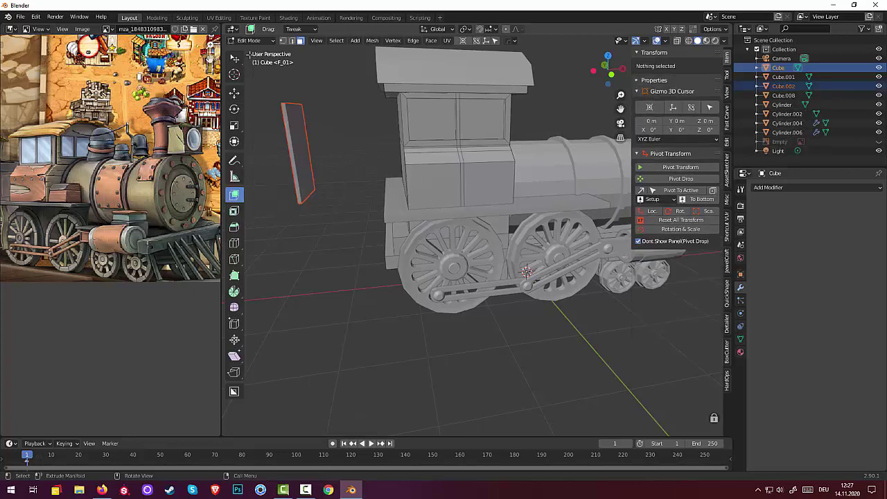
click(251, 40)
click(250, 53)
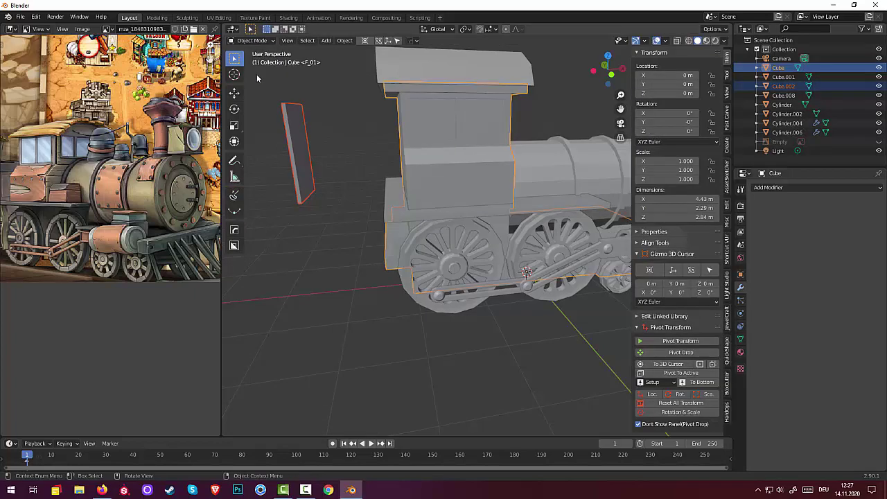
click(302, 167)
Step: In front orthographic view, move Cube.002 onto the cab's rear wall at X 1.3947 m
middle_drag(311, 249, 318, 240)
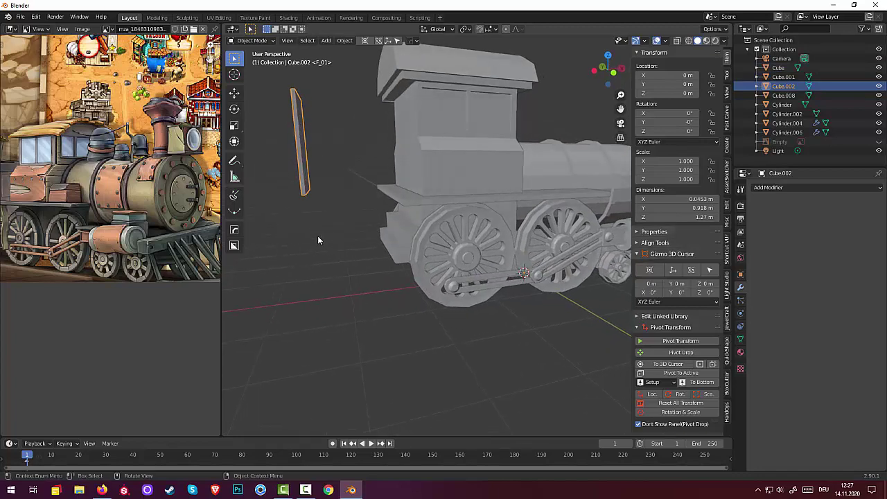
key(KP_3)
key(KP_1)
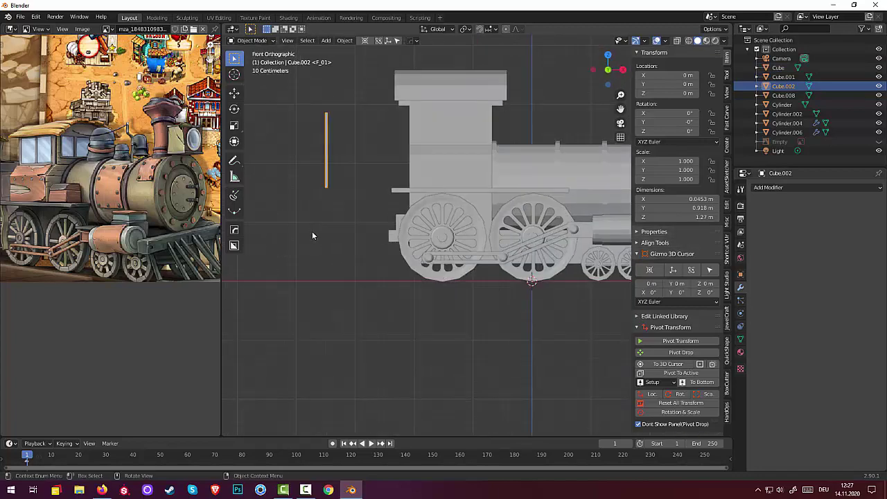
key(g)
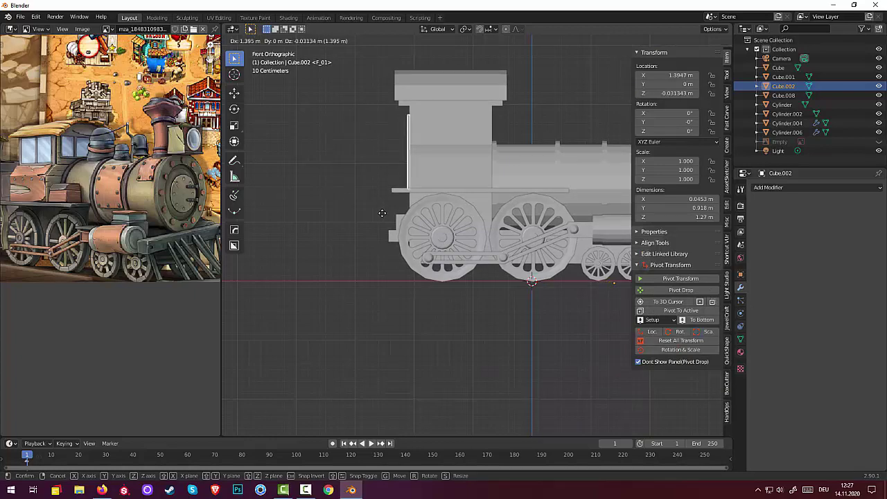
click(382, 212)
click(337, 257)
mouse_move(337, 258)
middle_down()
mouse_move(410, 279)
mouse_move(452, 276)
middle_up()
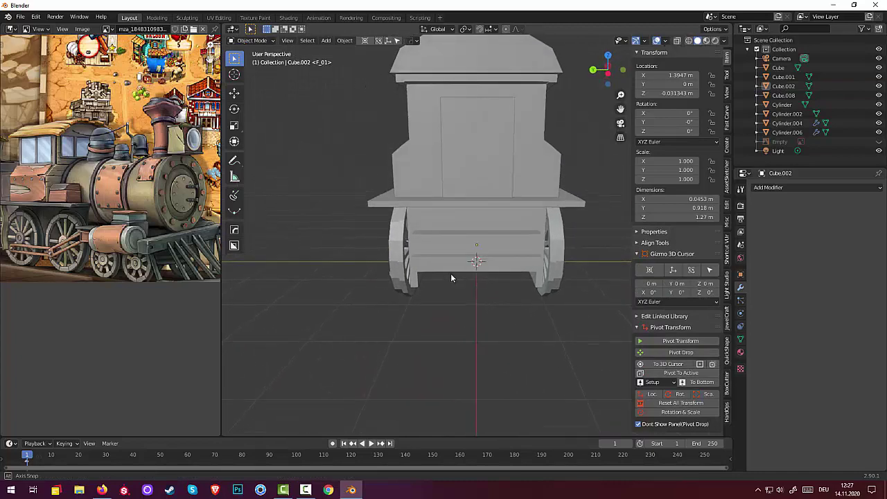
Step: Scale Cube.002 to 0.912 along Y, narrowing the door plate to 0.838 m
click(477, 173)
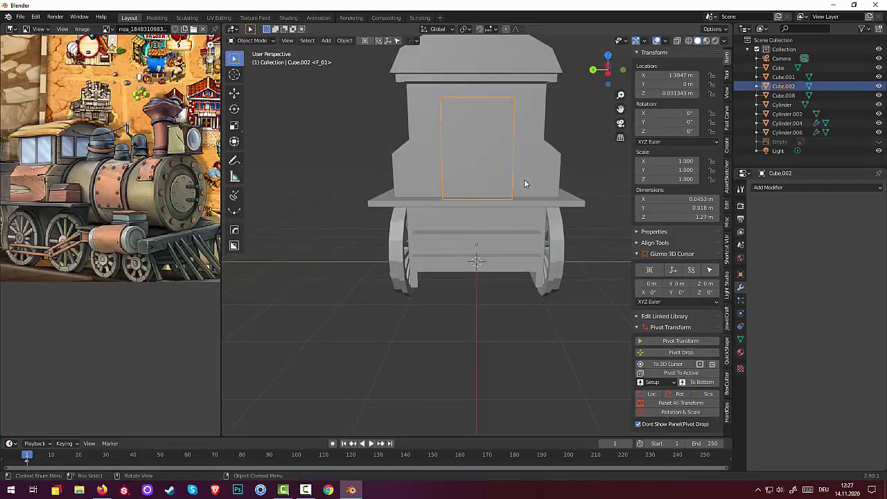
key(s)
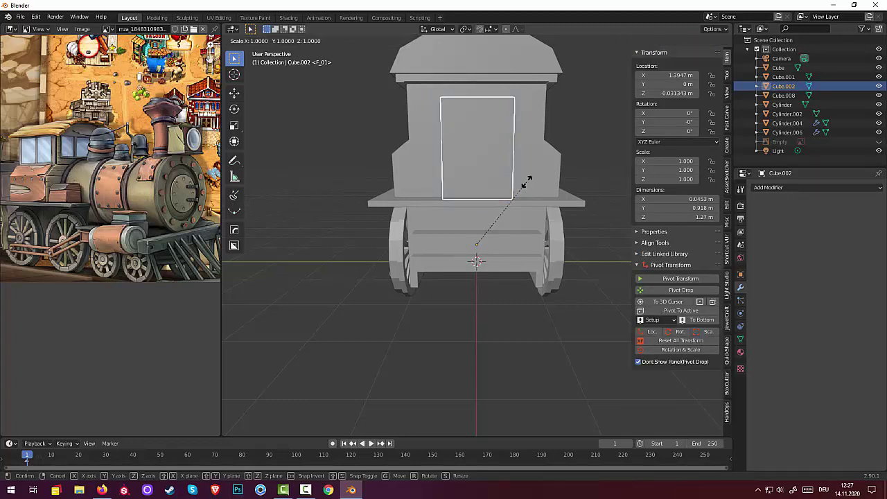
key(y)
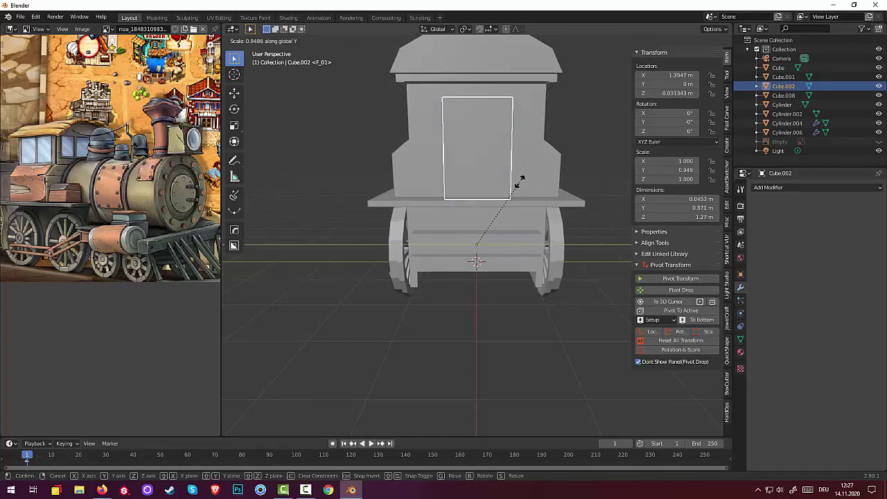
click(516, 178)
click(493, 167)
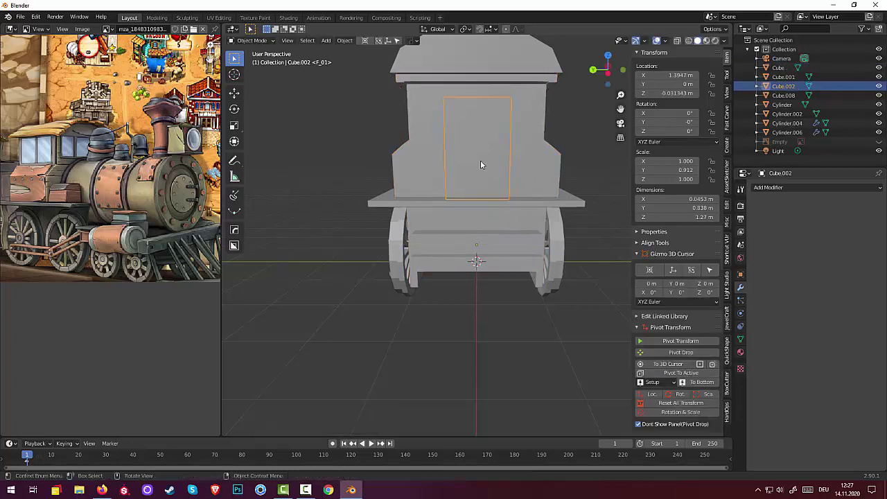
click(480, 160)
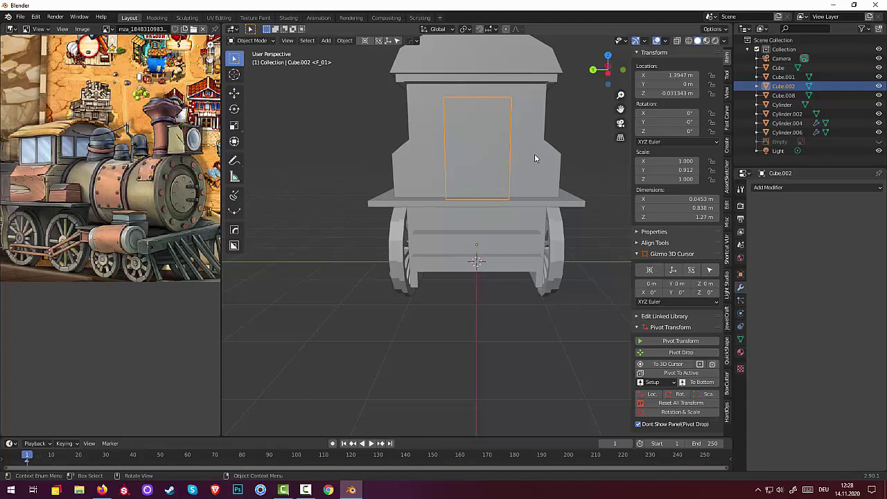
Step: In Edit Mode, inset the door plate's outer face by 0.06075 m
key(i)
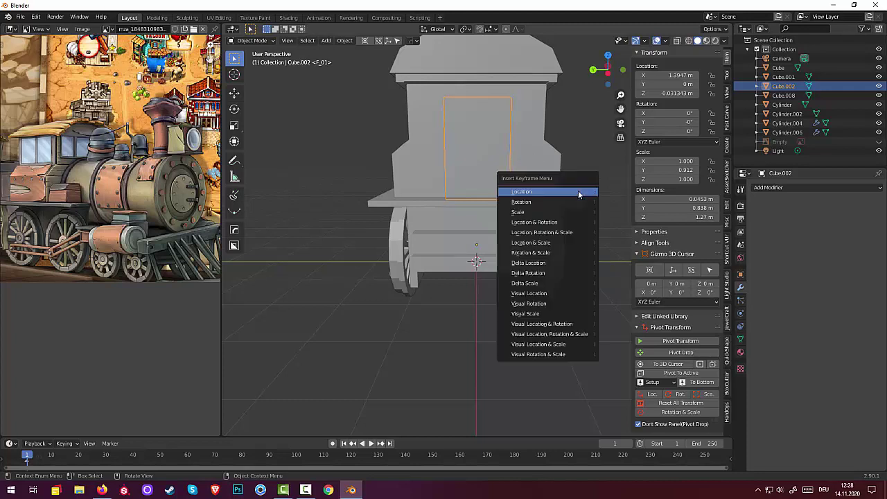
click(252, 40)
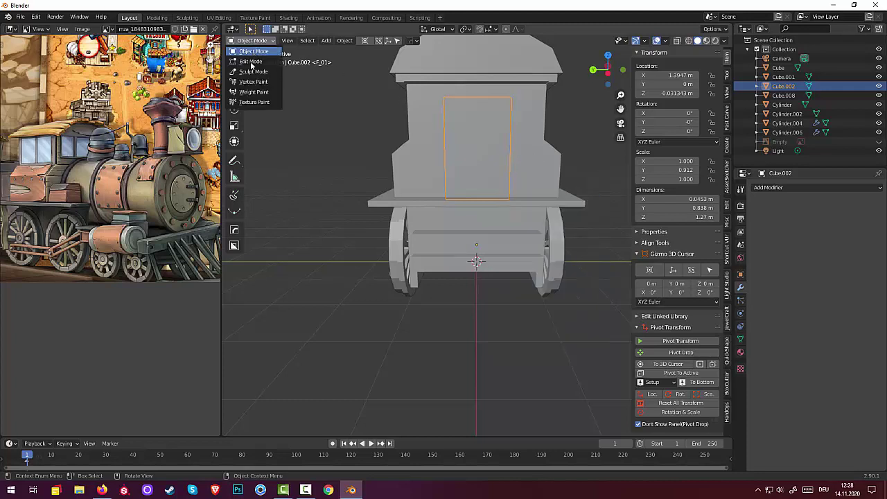
click(250, 61)
click(477, 150)
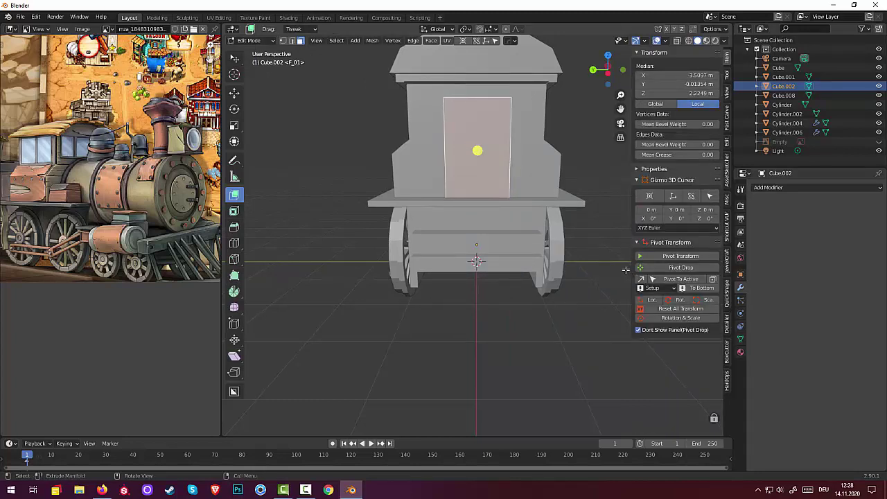
key(i)
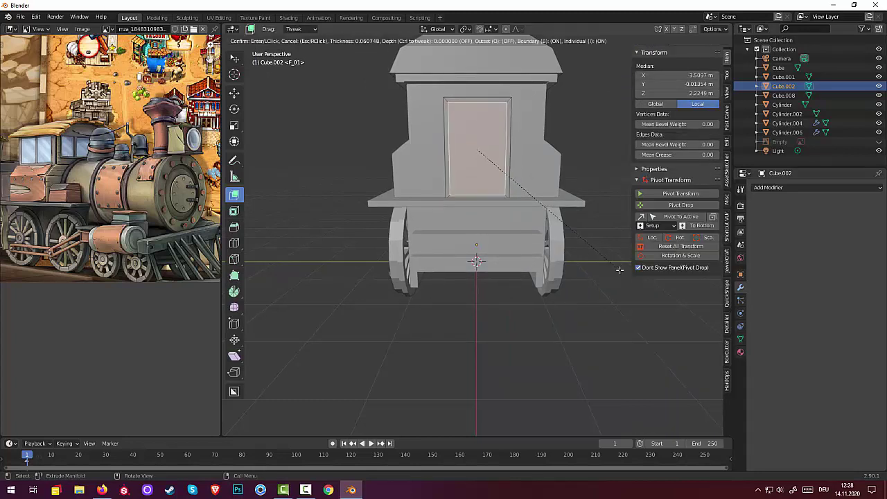
click(619, 269)
Step: Extrude the inset panel about 0.028 m inward to recess it
middle_drag(608, 219, 532, 225)
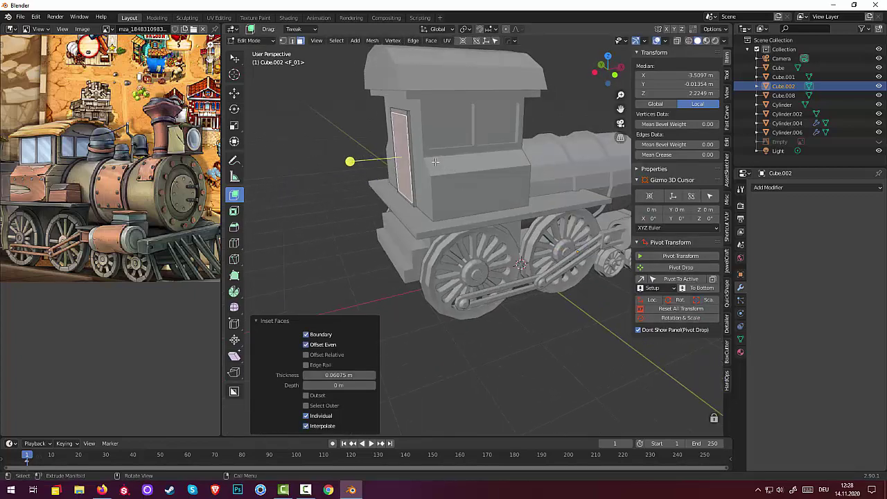
key(e)
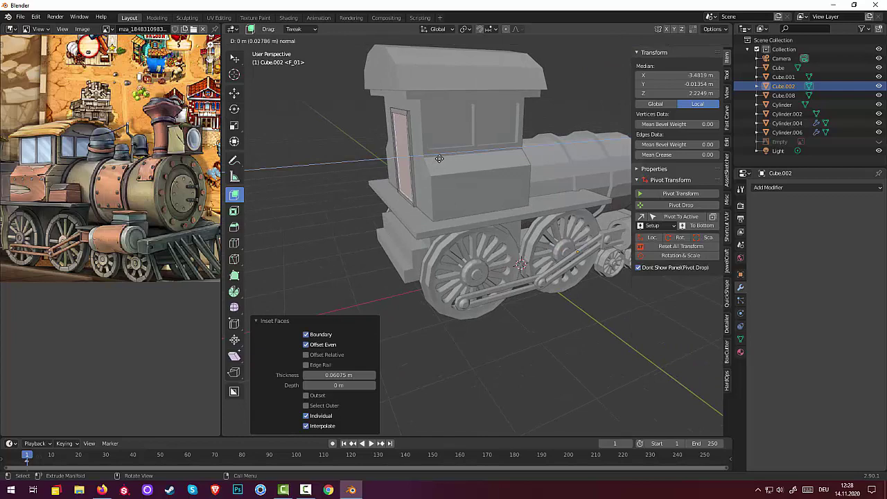
click(435, 162)
mouse_move(436, 162)
middle_down()
mouse_move(500, 146)
mouse_move(451, 156)
middle_up()
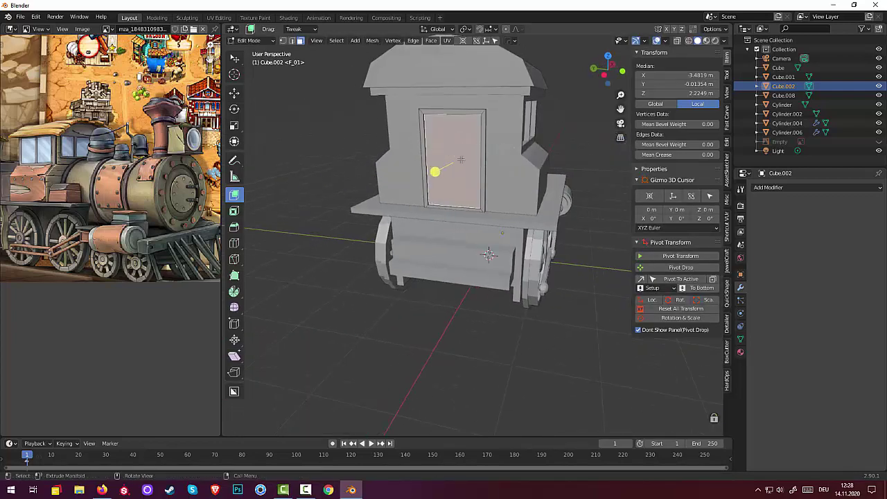
Step: Add a horizontal loop cut across the door panel
click(531, 319)
click(447, 163)
key(ctrl+r)
click(444, 159)
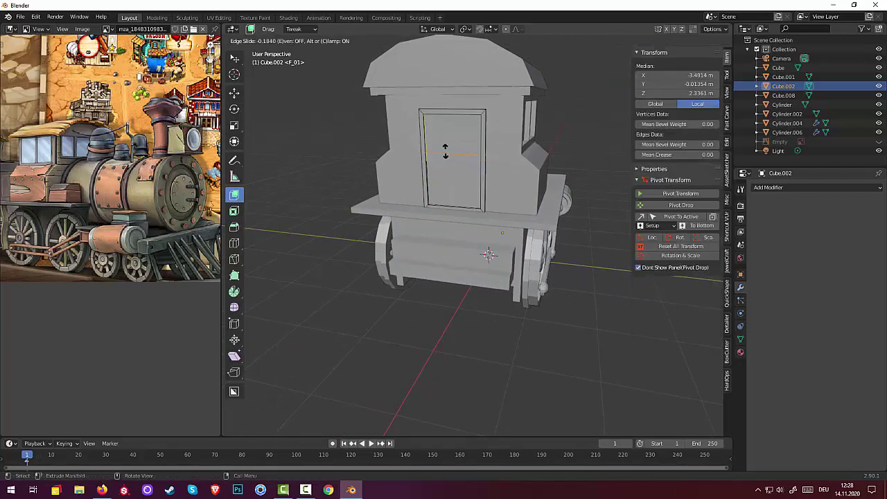
click(443, 157)
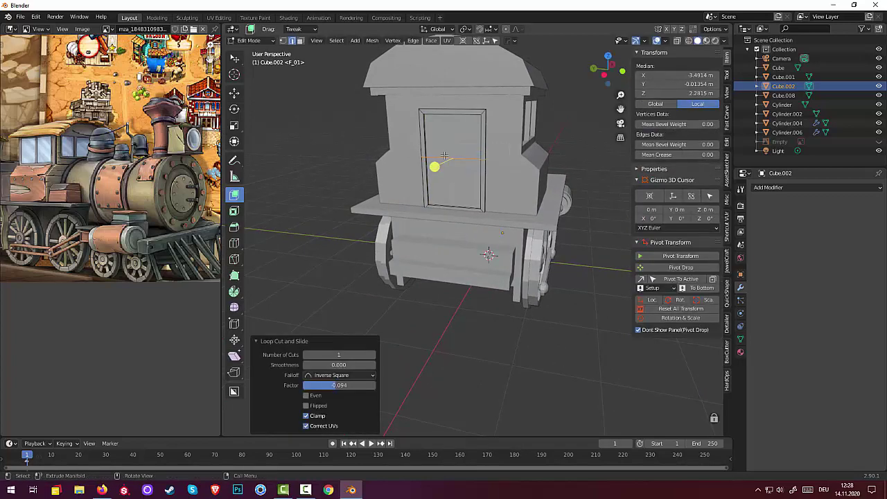
click(433, 167)
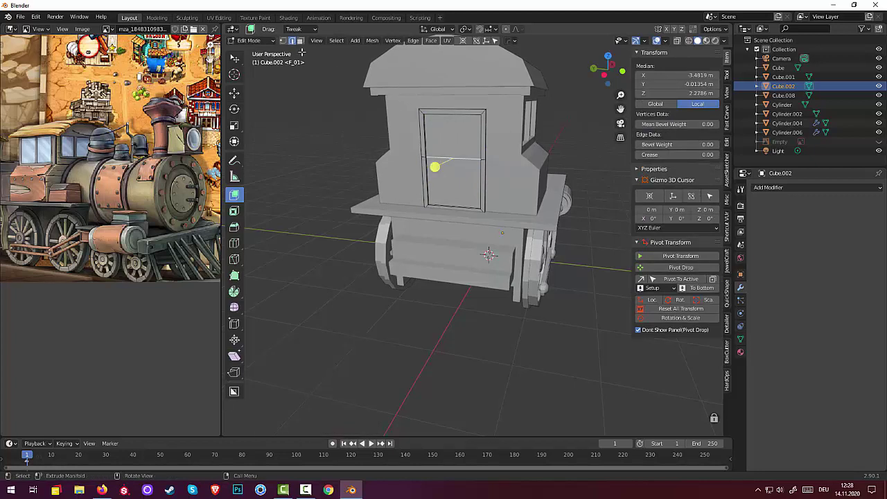
Step: Inset the upper door section 0.051 m to form a window frame
click(300, 41)
click(434, 142)
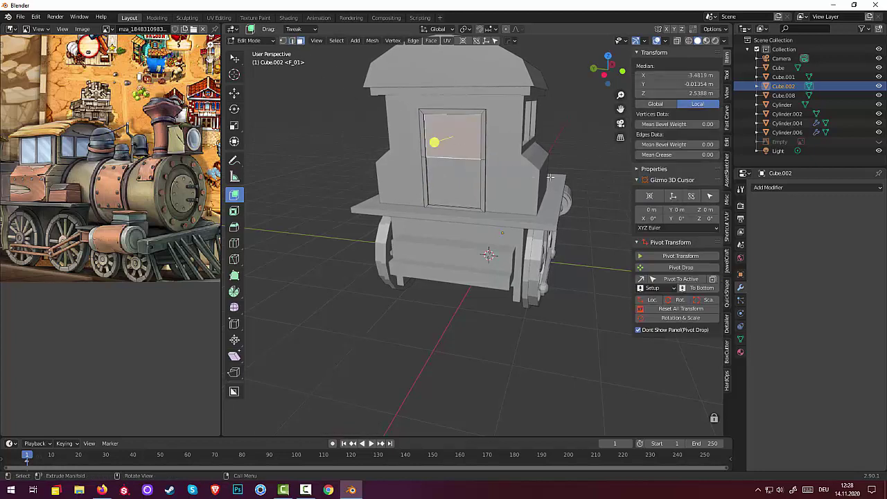
key(i)
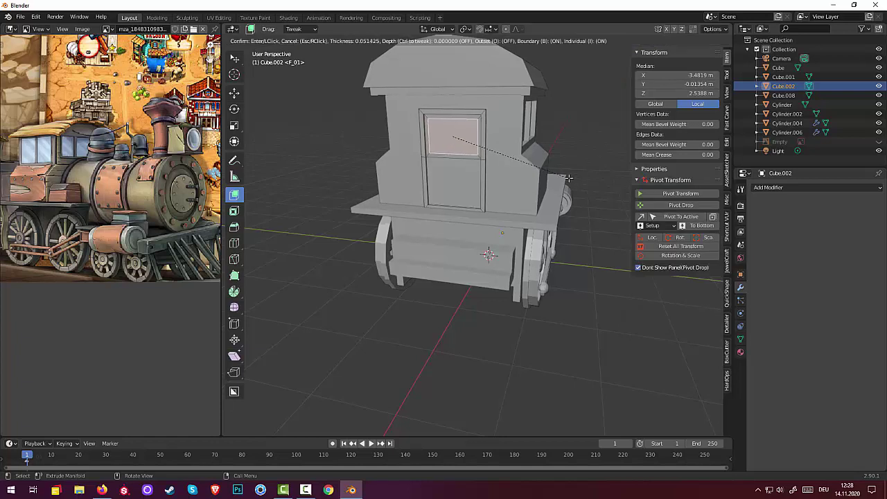
click(568, 178)
Step: Add a centred vertical loop cut through the door and bevel it 0.0225 m wide
click(444, 184)
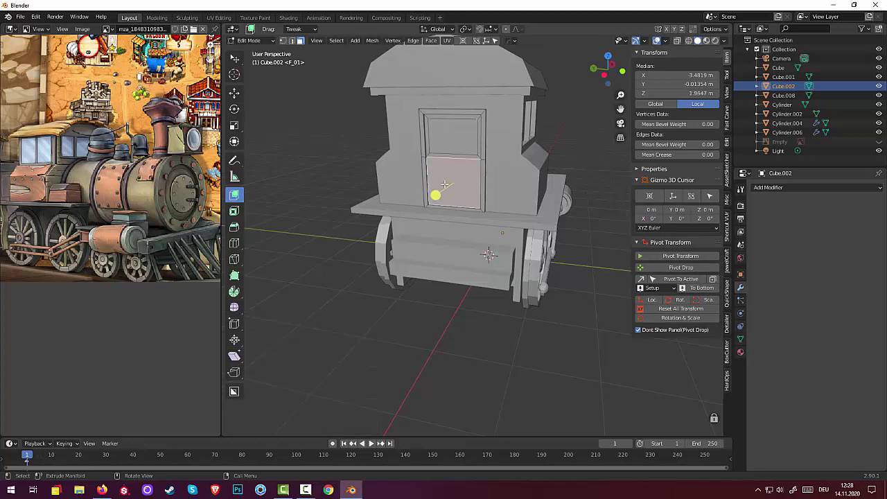
key(ctrl+r)
click(450, 187)
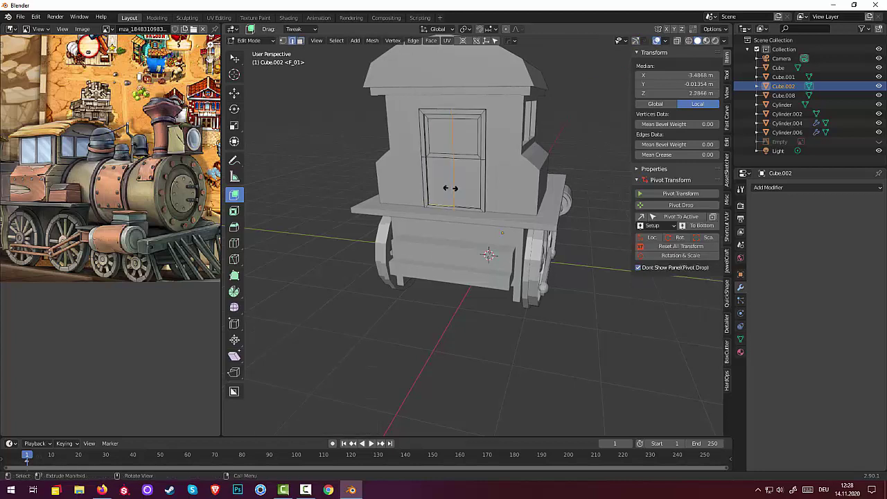
right_click(451, 186)
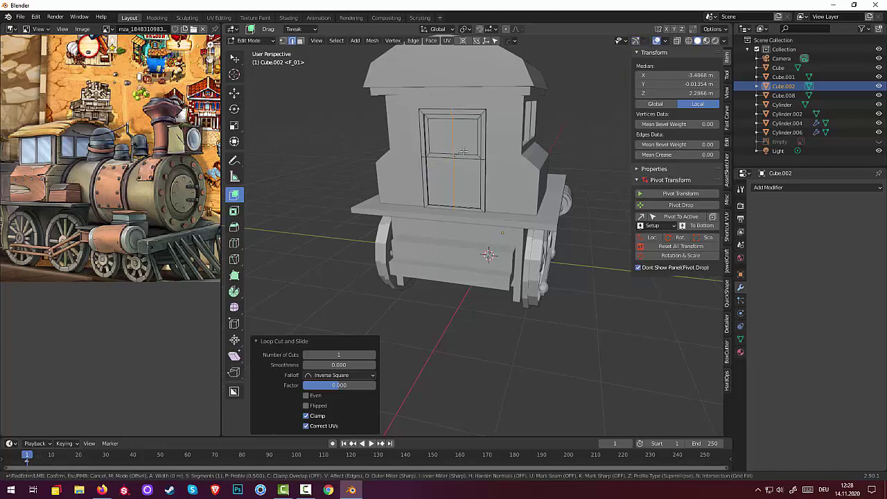
key(ctrl+b)
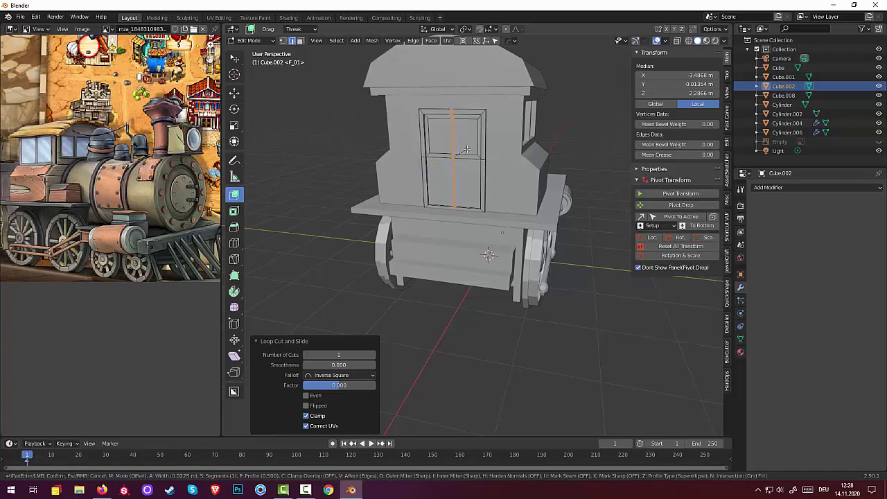
click(434, 166)
click(554, 295)
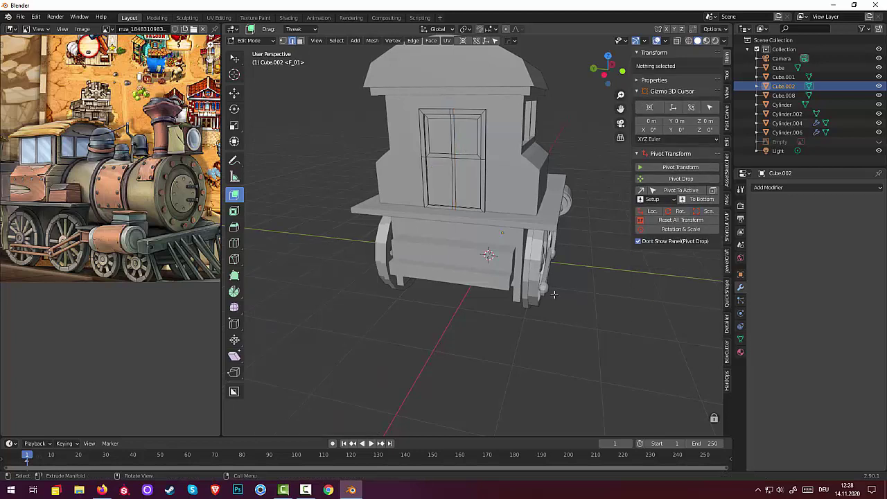
click(453, 138)
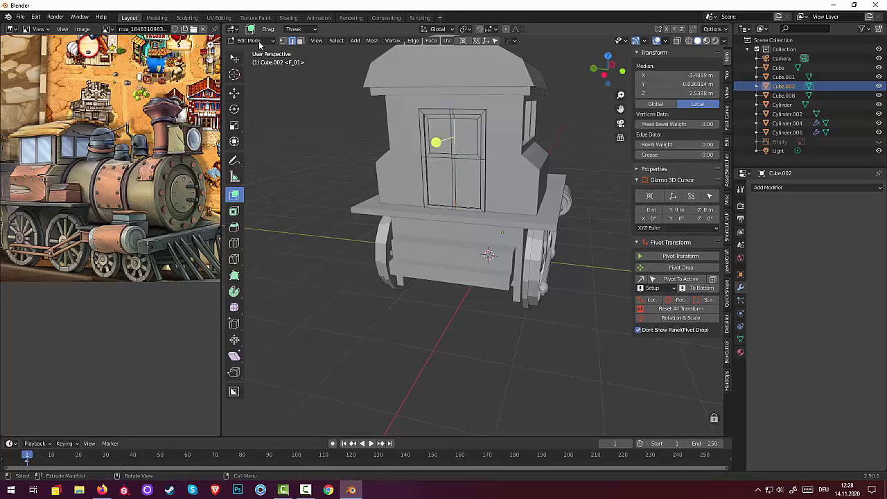
Step: Extrude the upper door panes slightly inward along their normals, then deselect everything
click(300, 42)
click(438, 139)
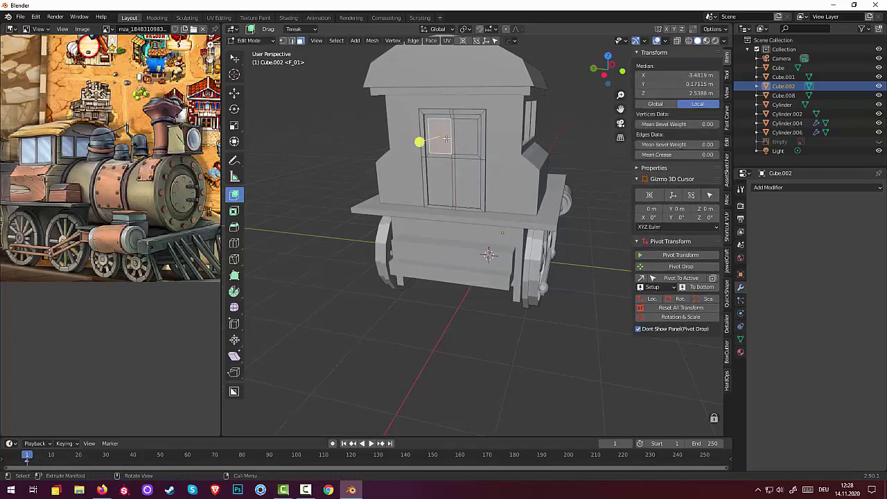
middle_drag(462, 142, 372, 144)
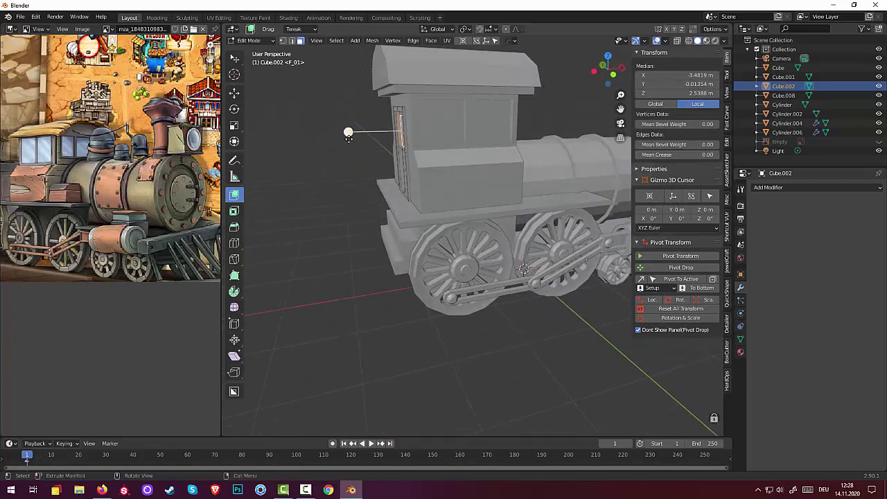
middle_drag(349, 136, 390, 155)
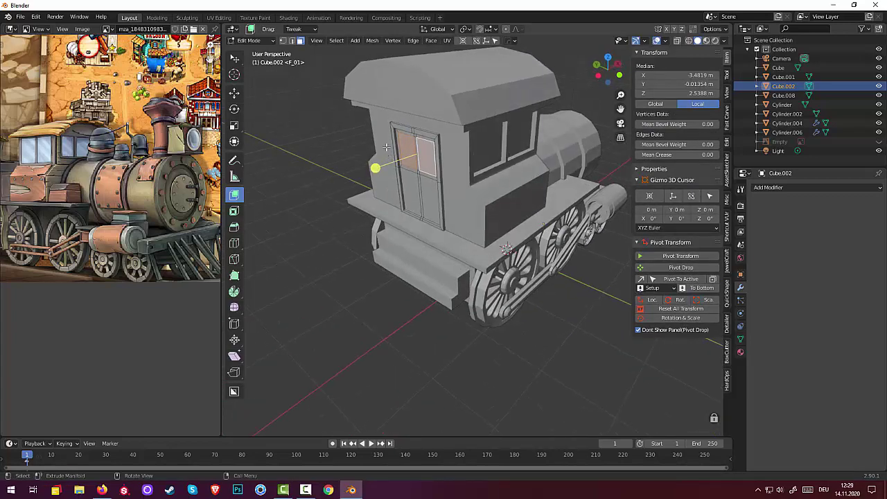
key(e)
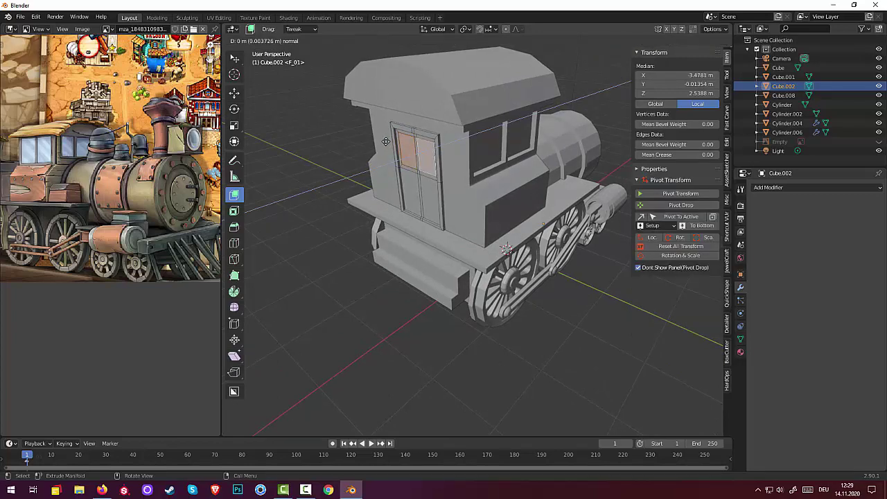
click(385, 142)
key(alt+a)
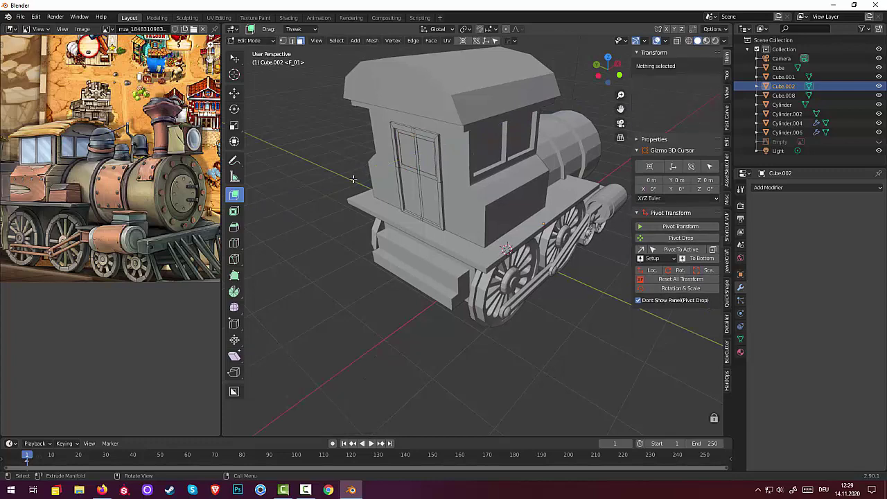
mouse_move(356, 178)
middle_down()
mouse_move(363, 198)
mouse_move(461, 189)
mouse_move(389, 173)
mouse_move(475, 99)
middle_up()
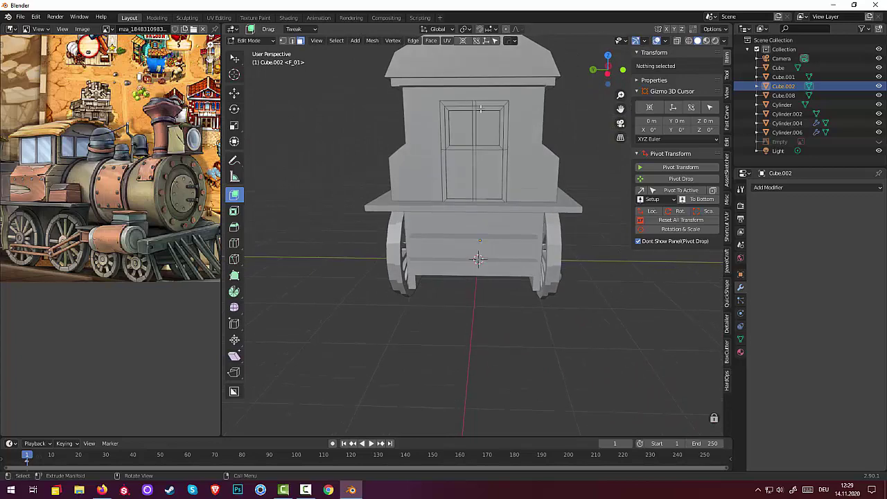
Step: In Object Mode, scale the door taller along Z, to about 1.025
click(250, 41)
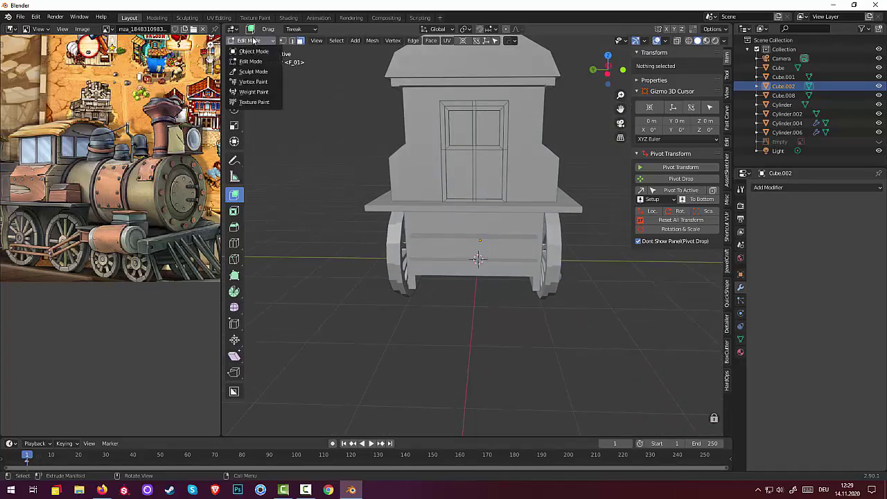
click(258, 53)
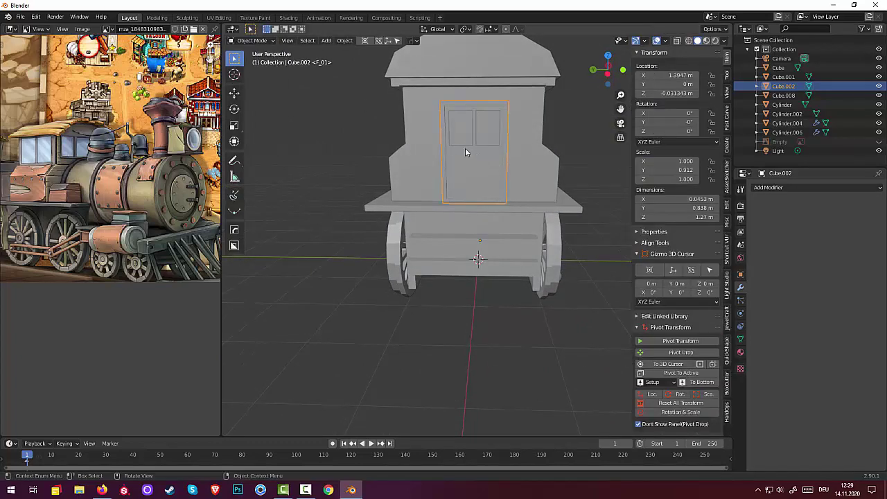
key(s)
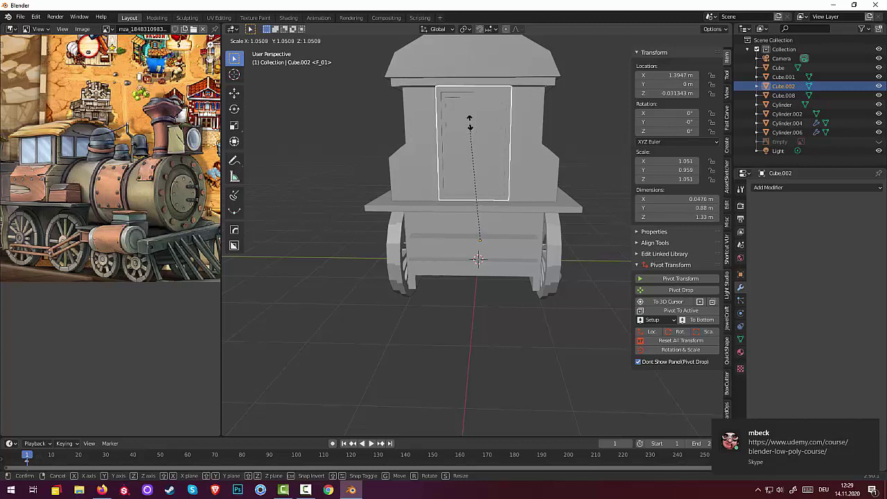
key(z)
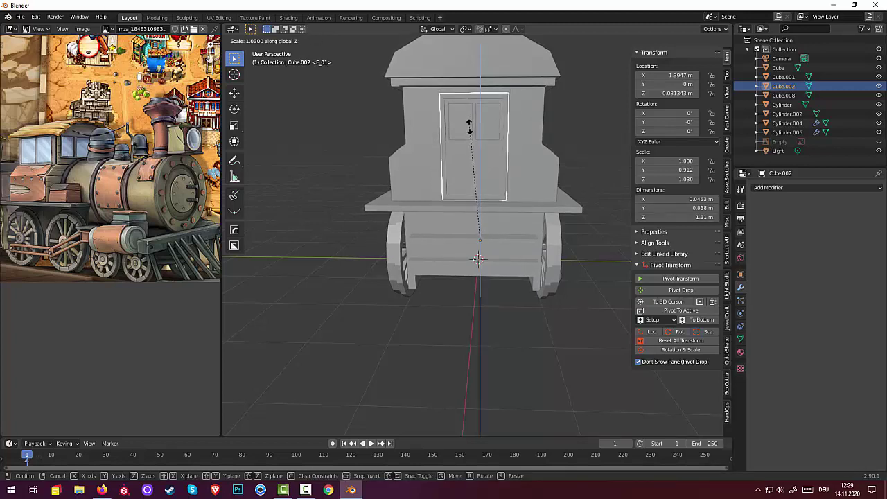
click(469, 126)
key(s)
key(z)
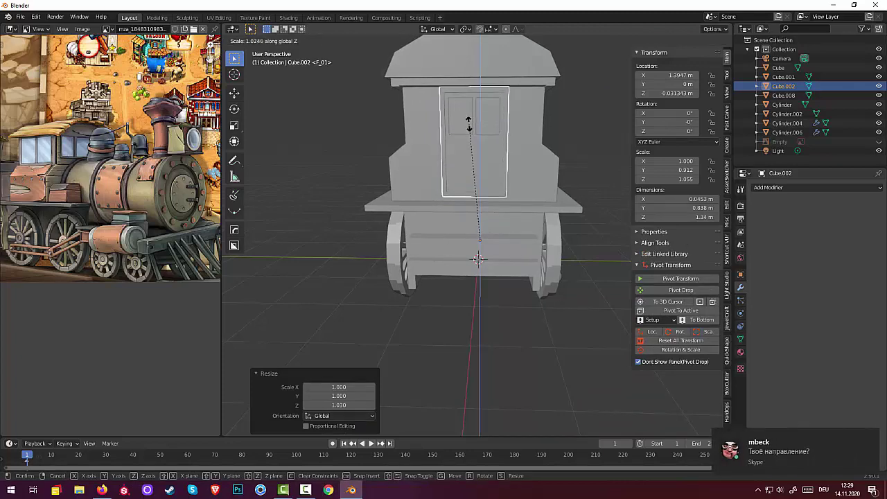
click(469, 125)
Step: Move the door down onto the cab's back wall
middle_drag(542, 241, 461, 239)
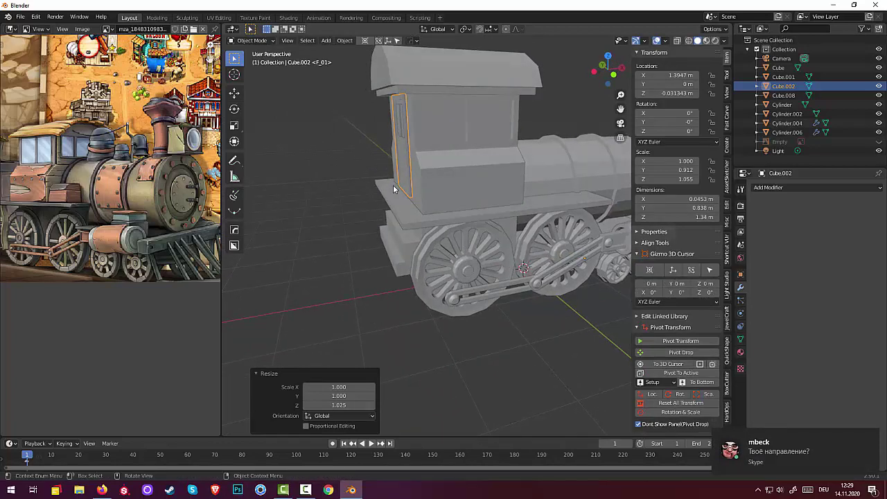
key(g)
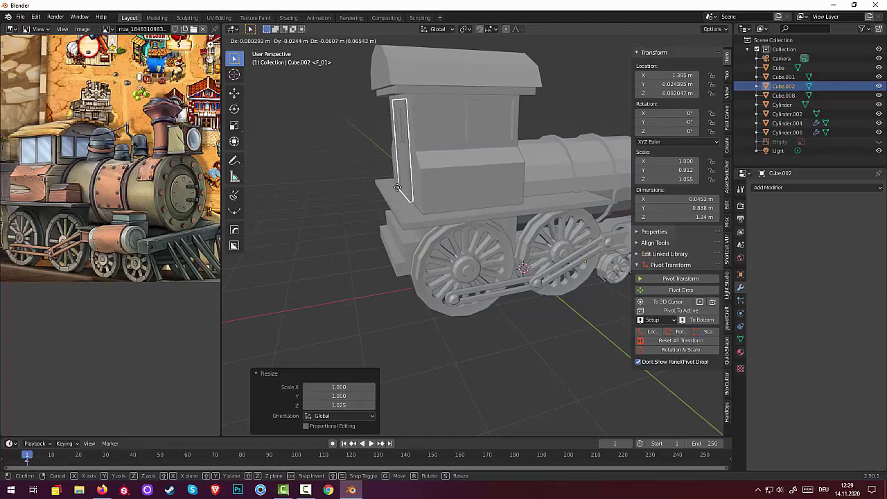
click(397, 187)
middle_drag(397, 187, 520, 194)
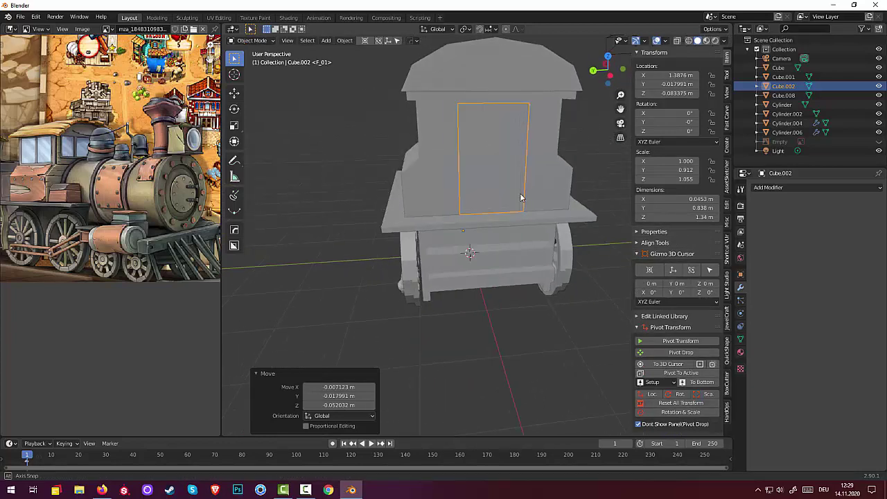
Step: Deselect the door, show the recorder controls, then orbit and zoom out over the whole locomotive
click(493, 303)
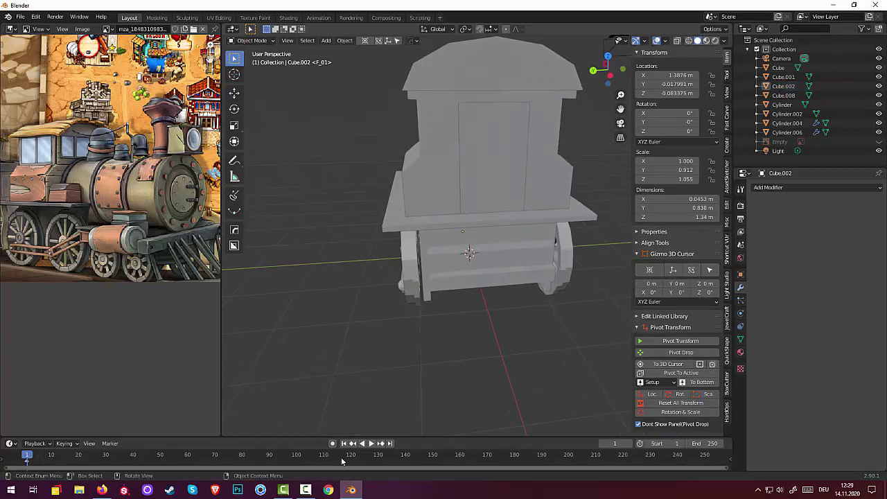
click(305, 490)
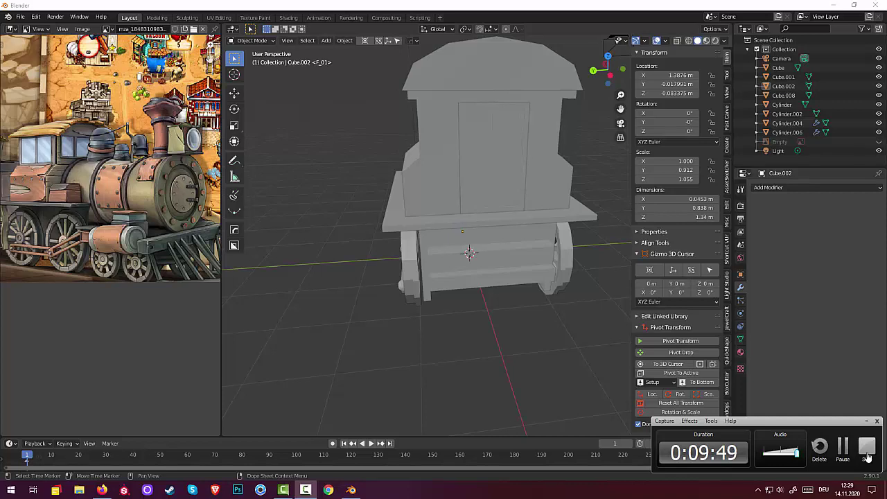
click(519, 362)
mouse_move(528, 353)
middle_down()
mouse_move(440, 336)
mouse_move(306, 368)
mouse_move(331, 344)
mouse_move(390, 339)
mouse_move(406, 349)
middle_up()
scroll(406, 349, down, 4)
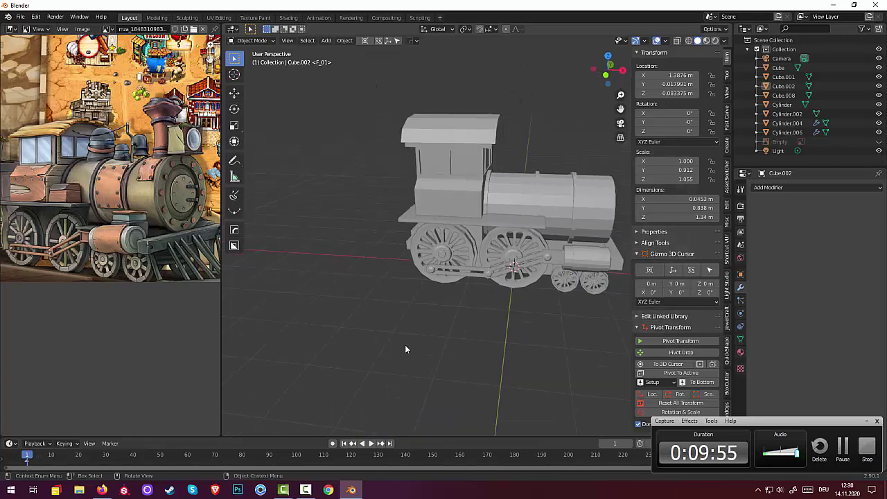